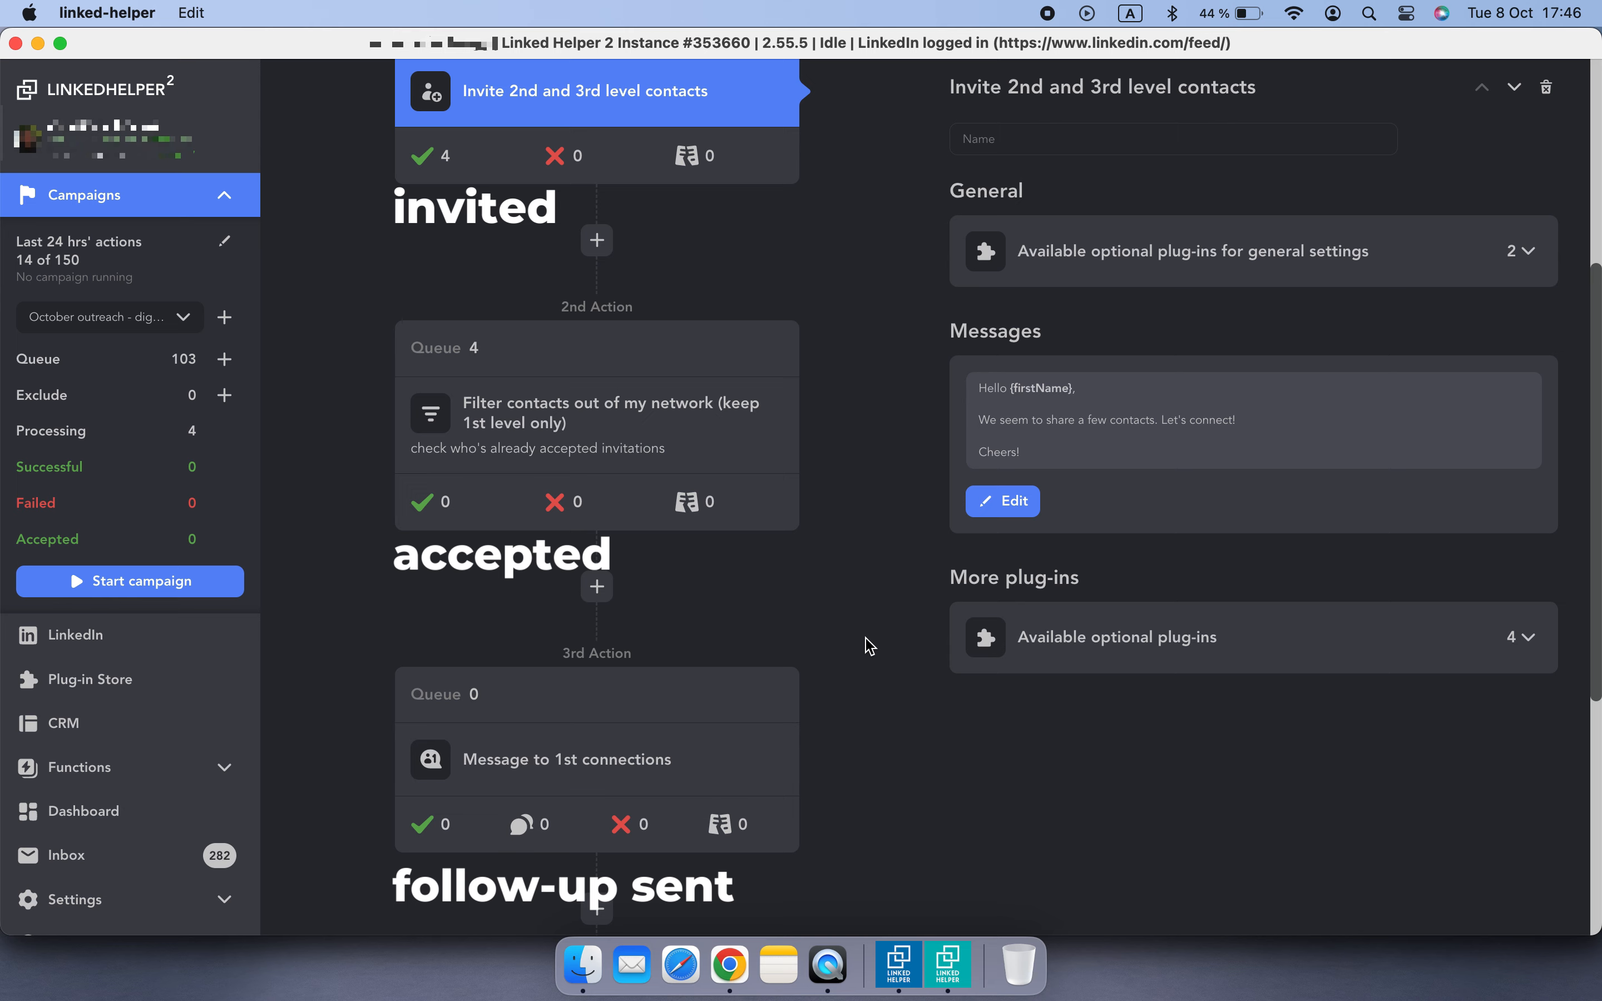
- Browse the installed plug-ins in the Plug-in Store, then return to the campaign workflow
scroll(869, 645, "up", 5)
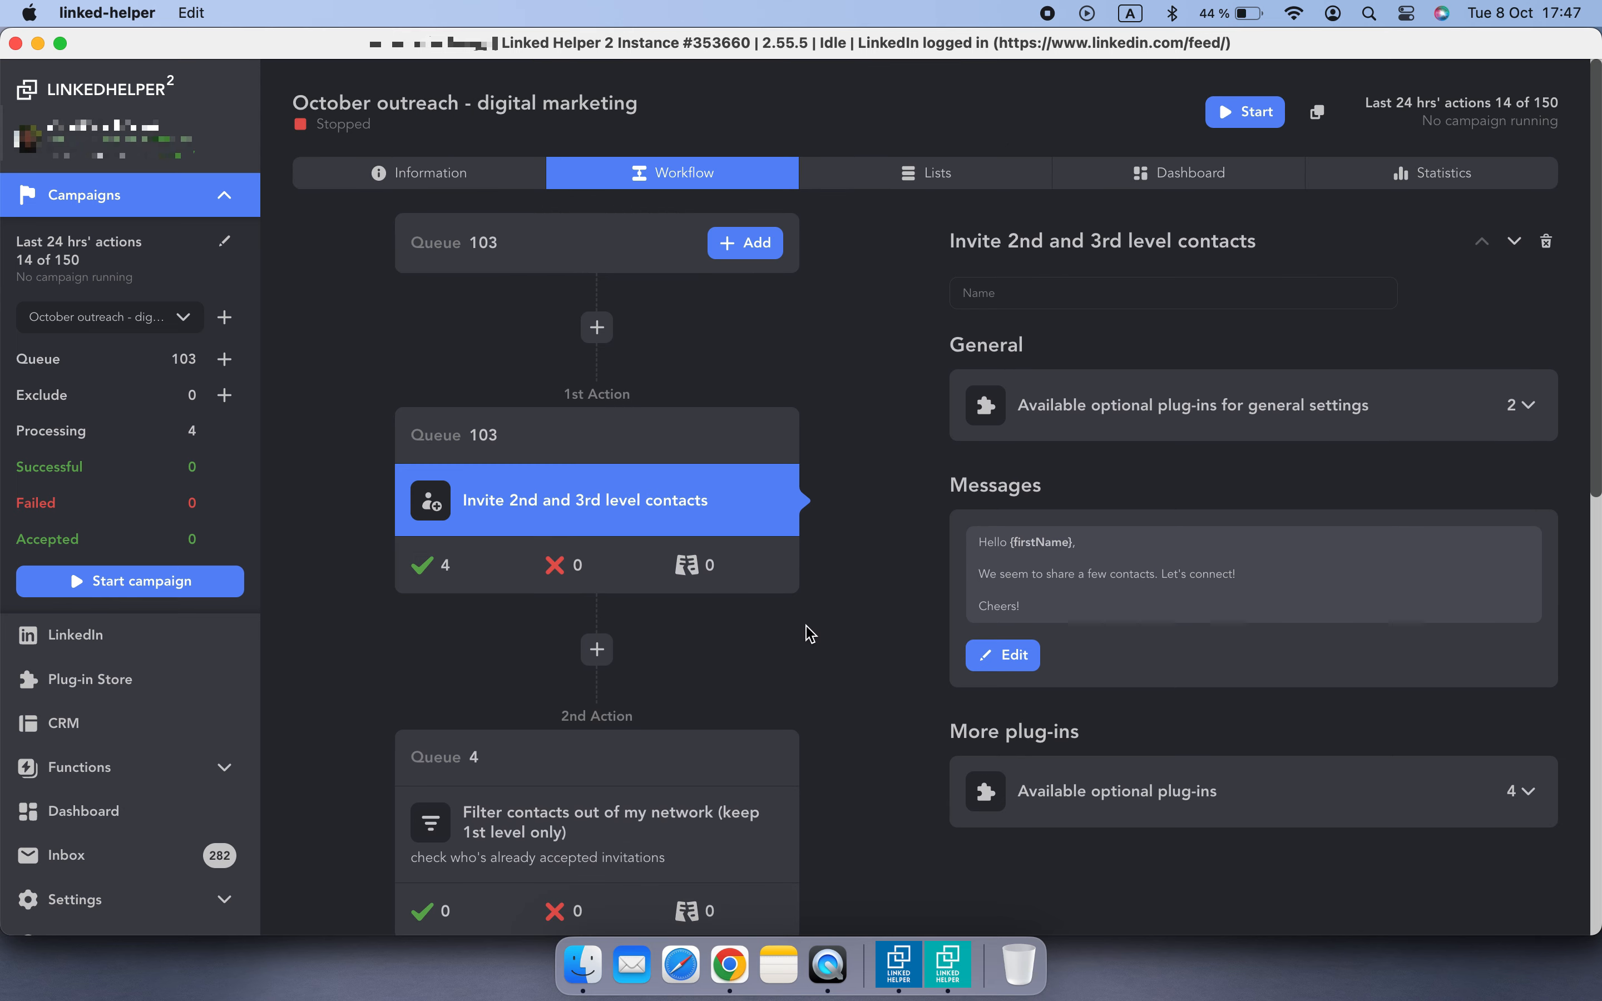
left_click(177, 681)
left_click(554, 427)
scroll(457, 853, "down", 15)
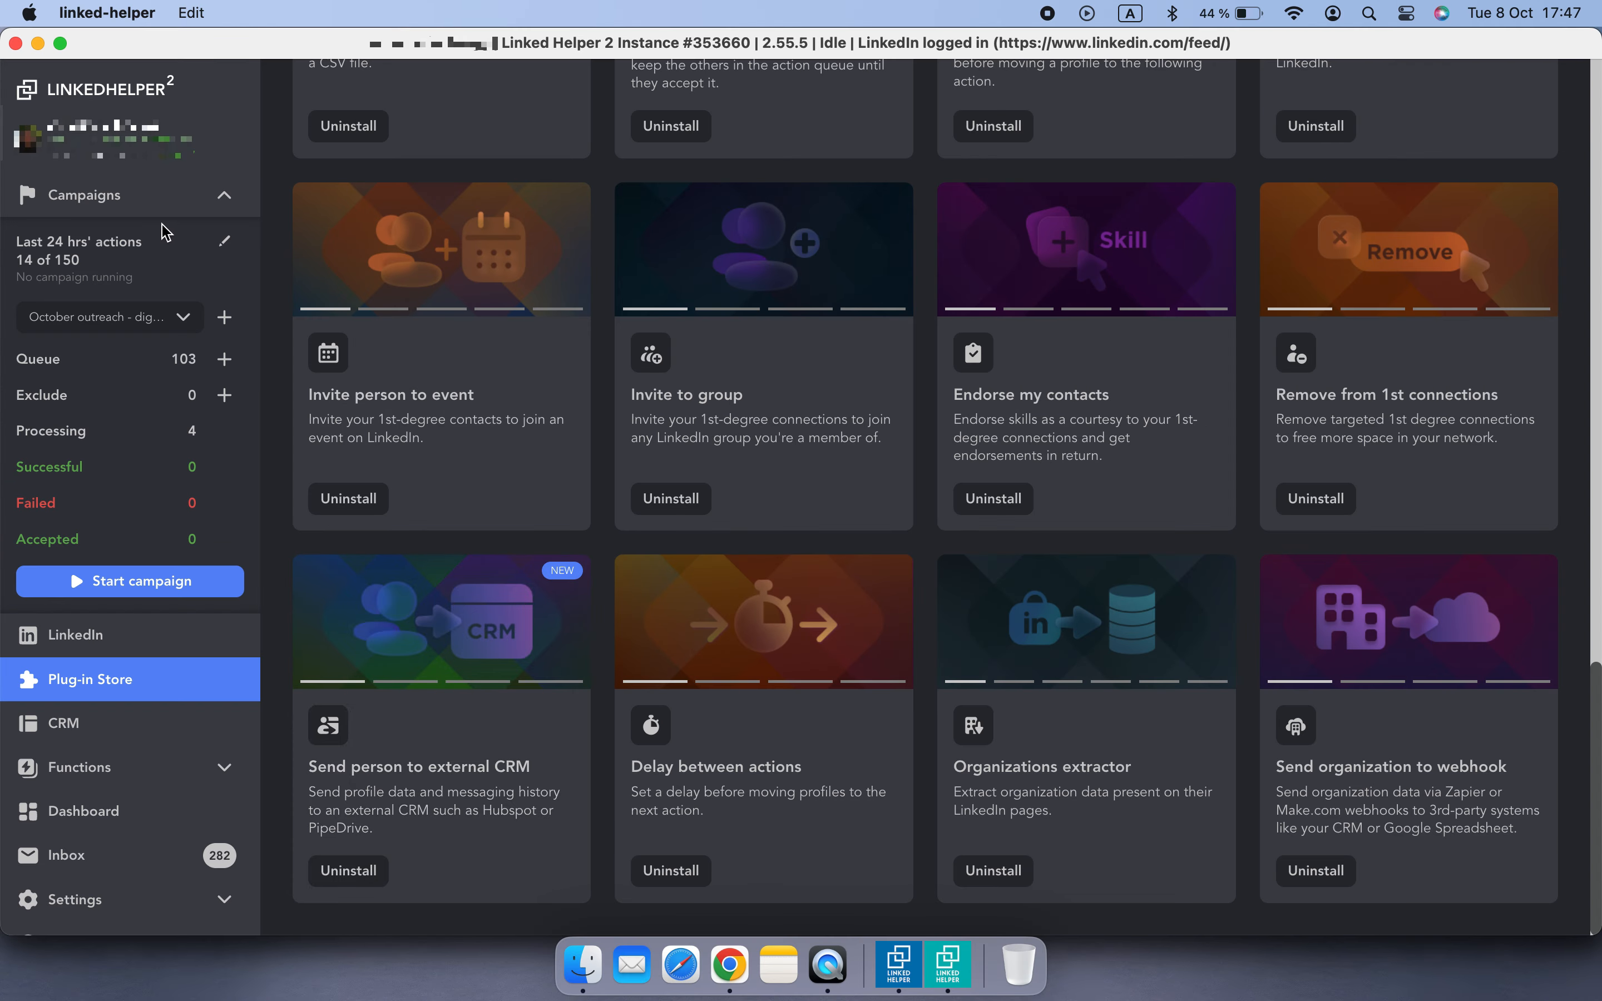
left_click(139, 199)
scroll(342, 477, "up", 10)
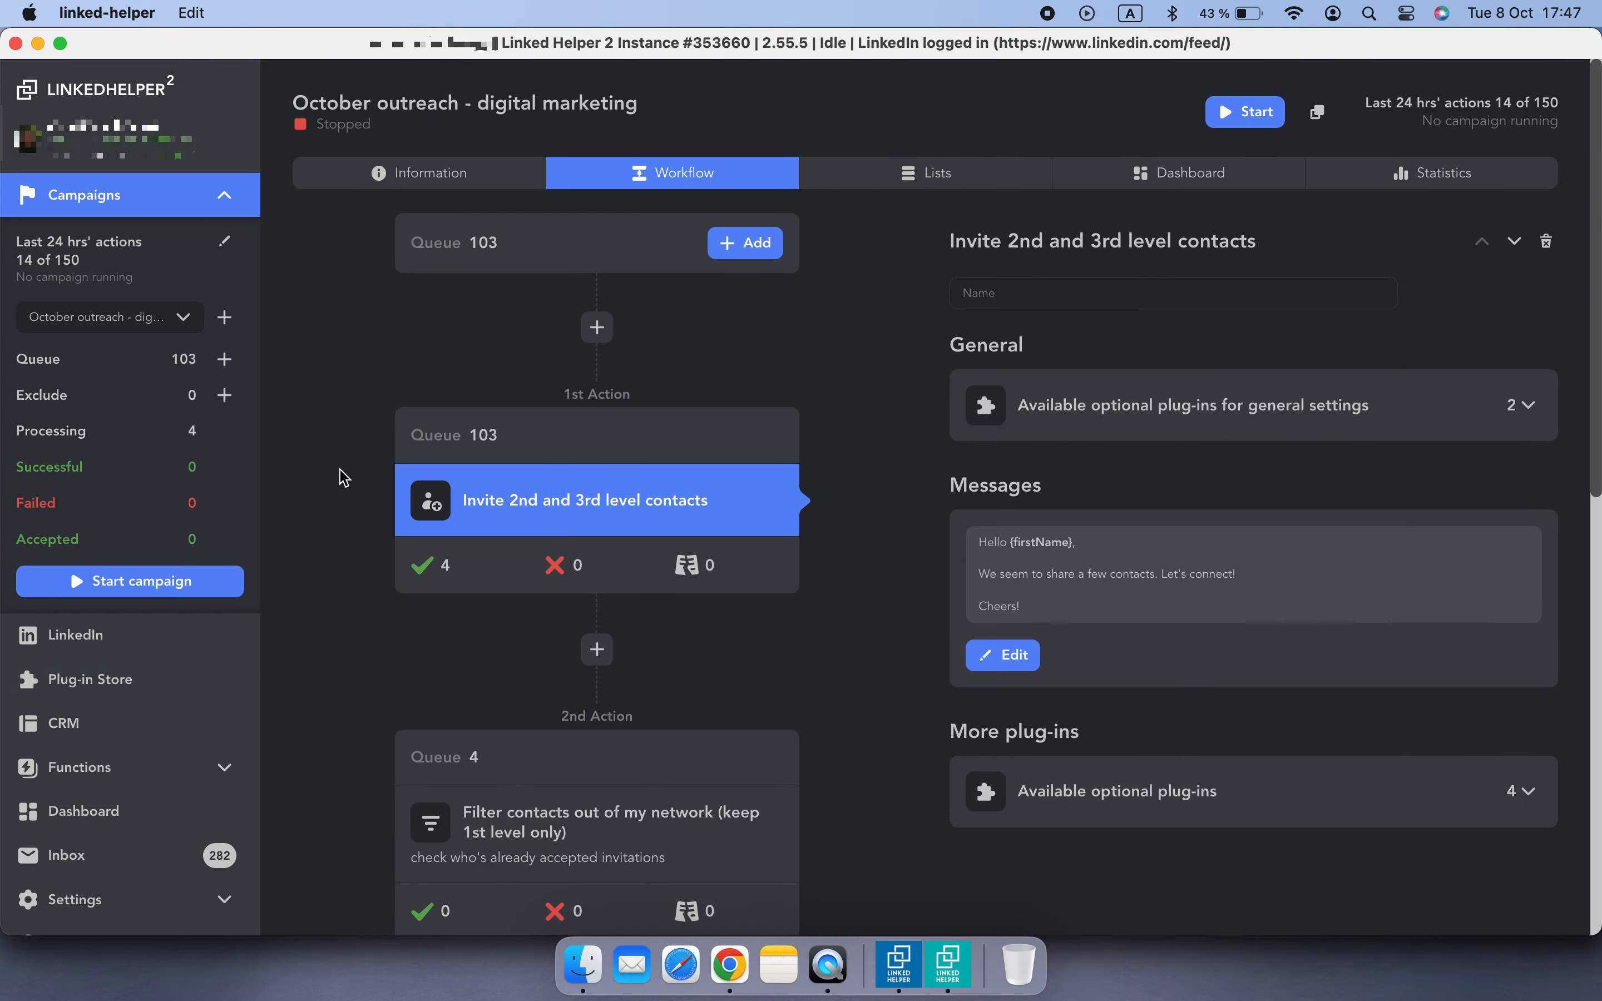
- Insert a Send person to external CRM action after the invite action, keeping the existing Capsule access settings
left_click(599, 649)
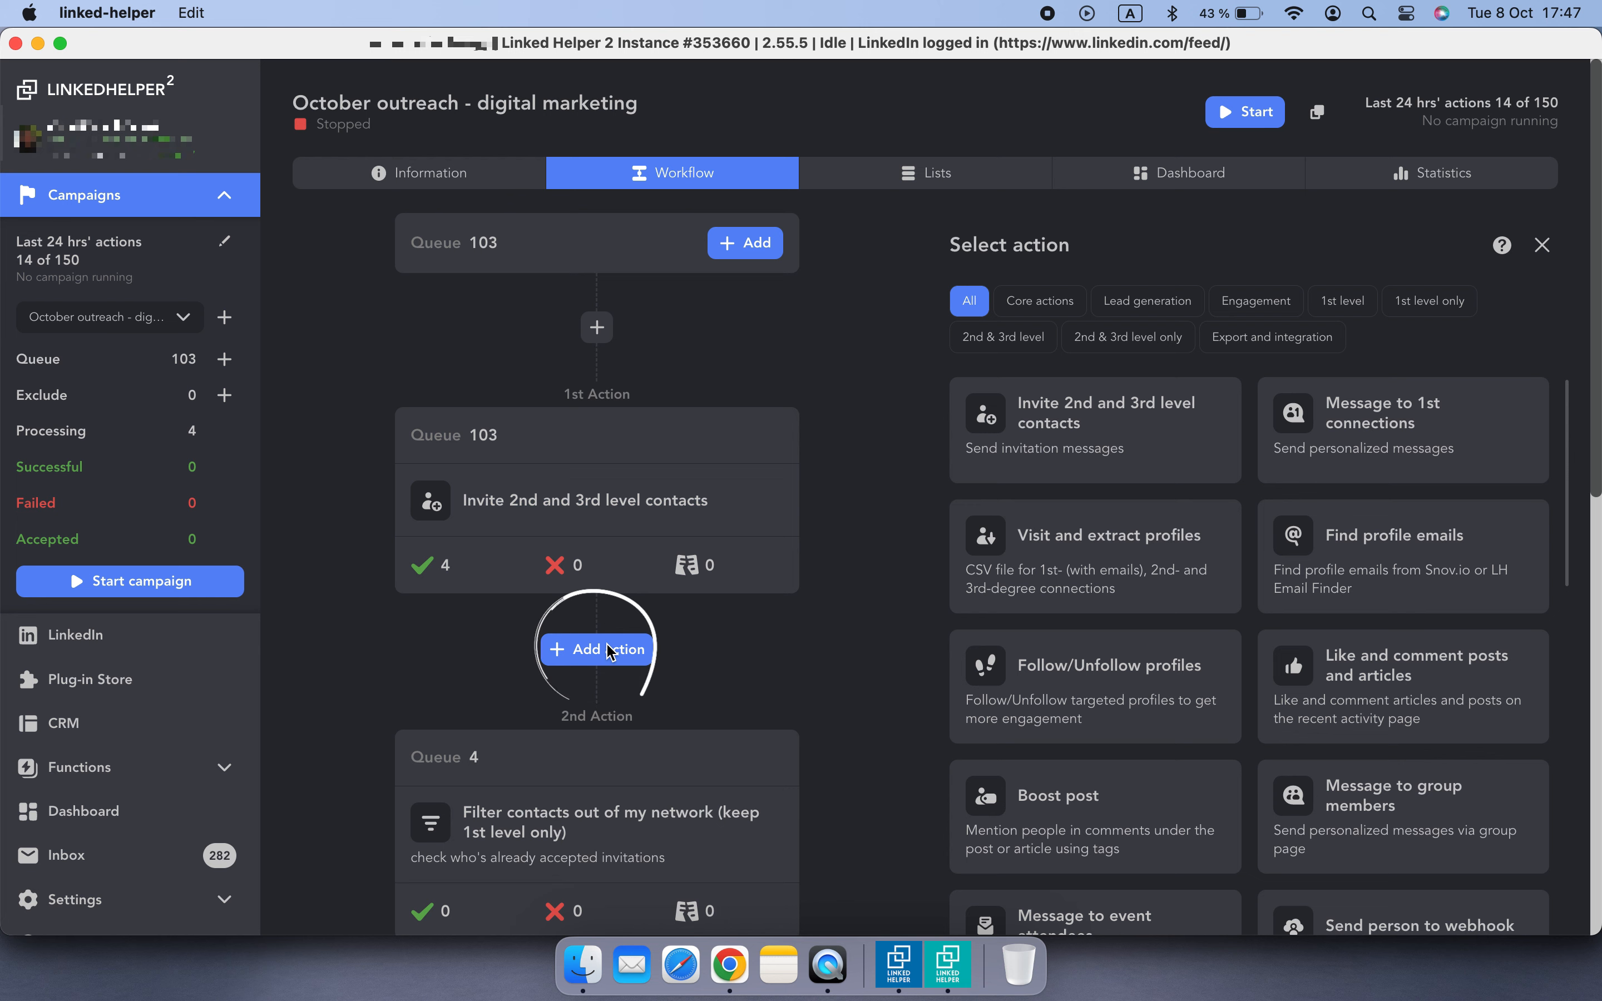
left_click(1249, 337)
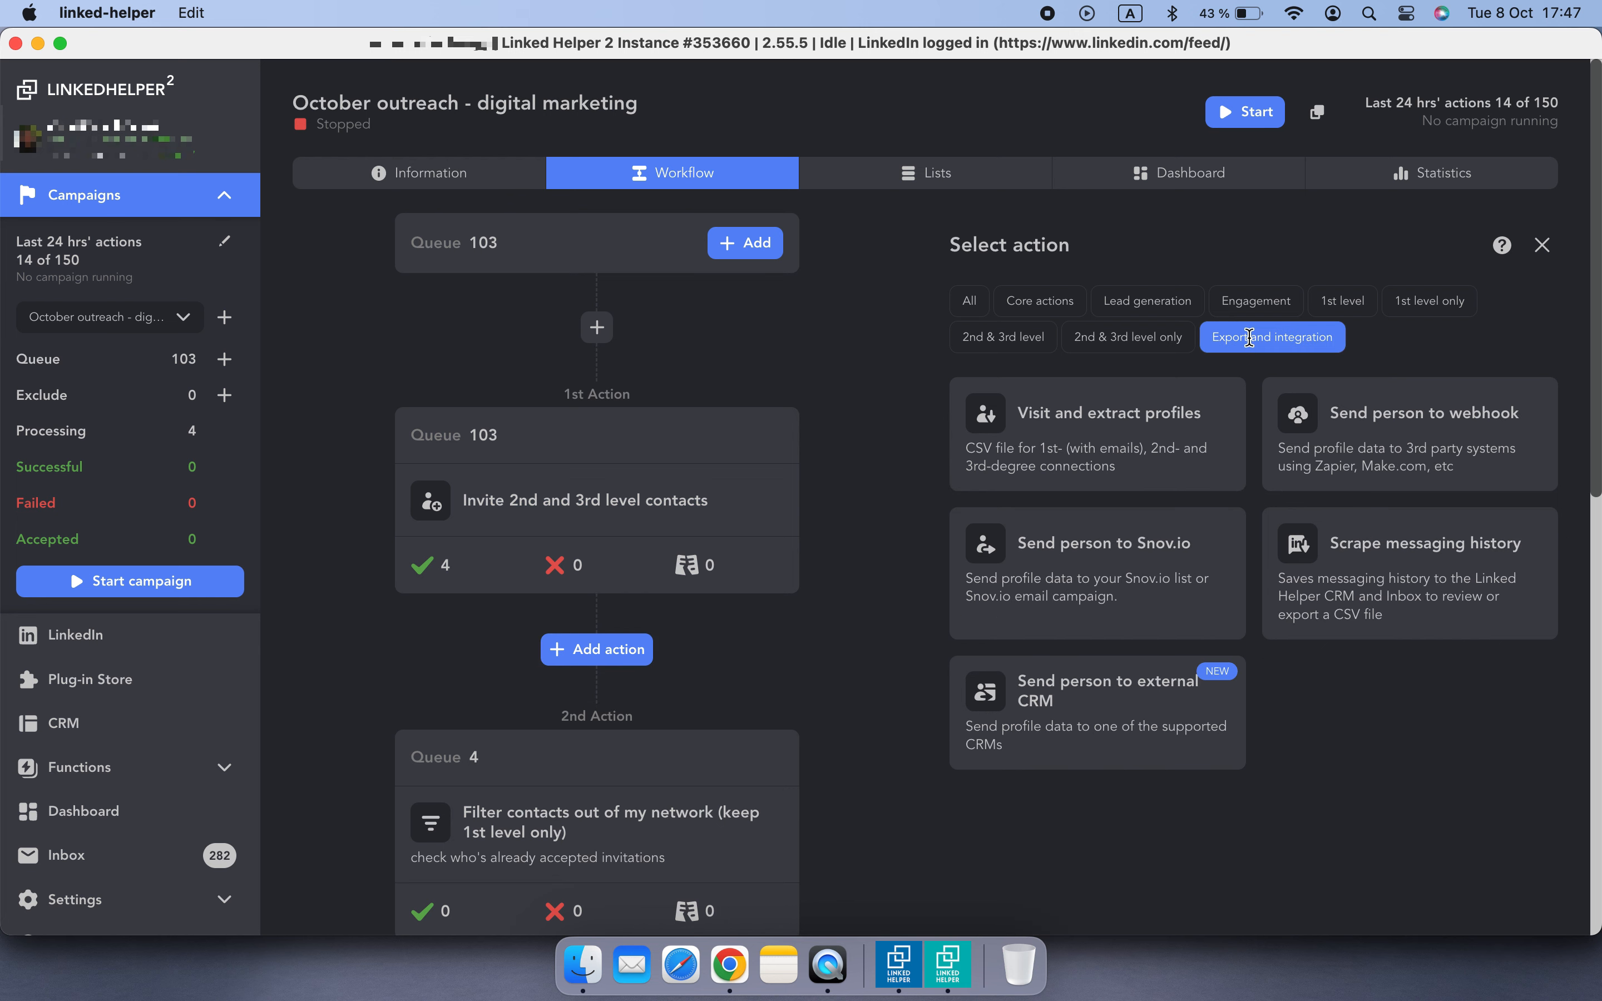
mouse_move(1177, 738)
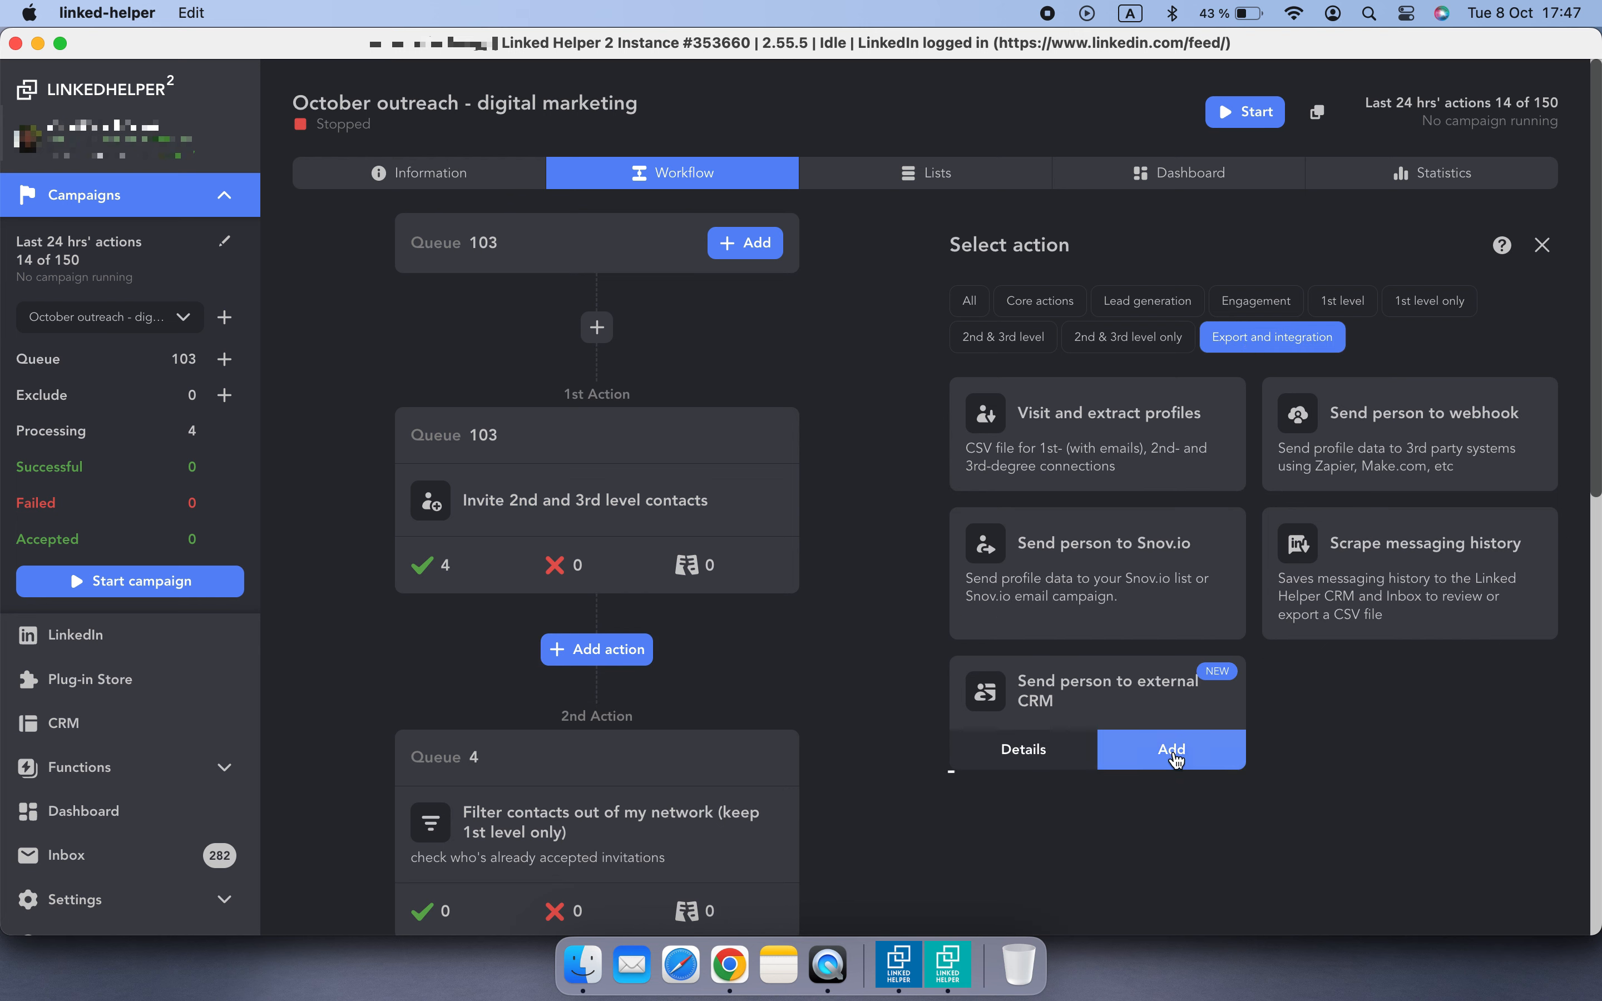
left_click(1175, 752)
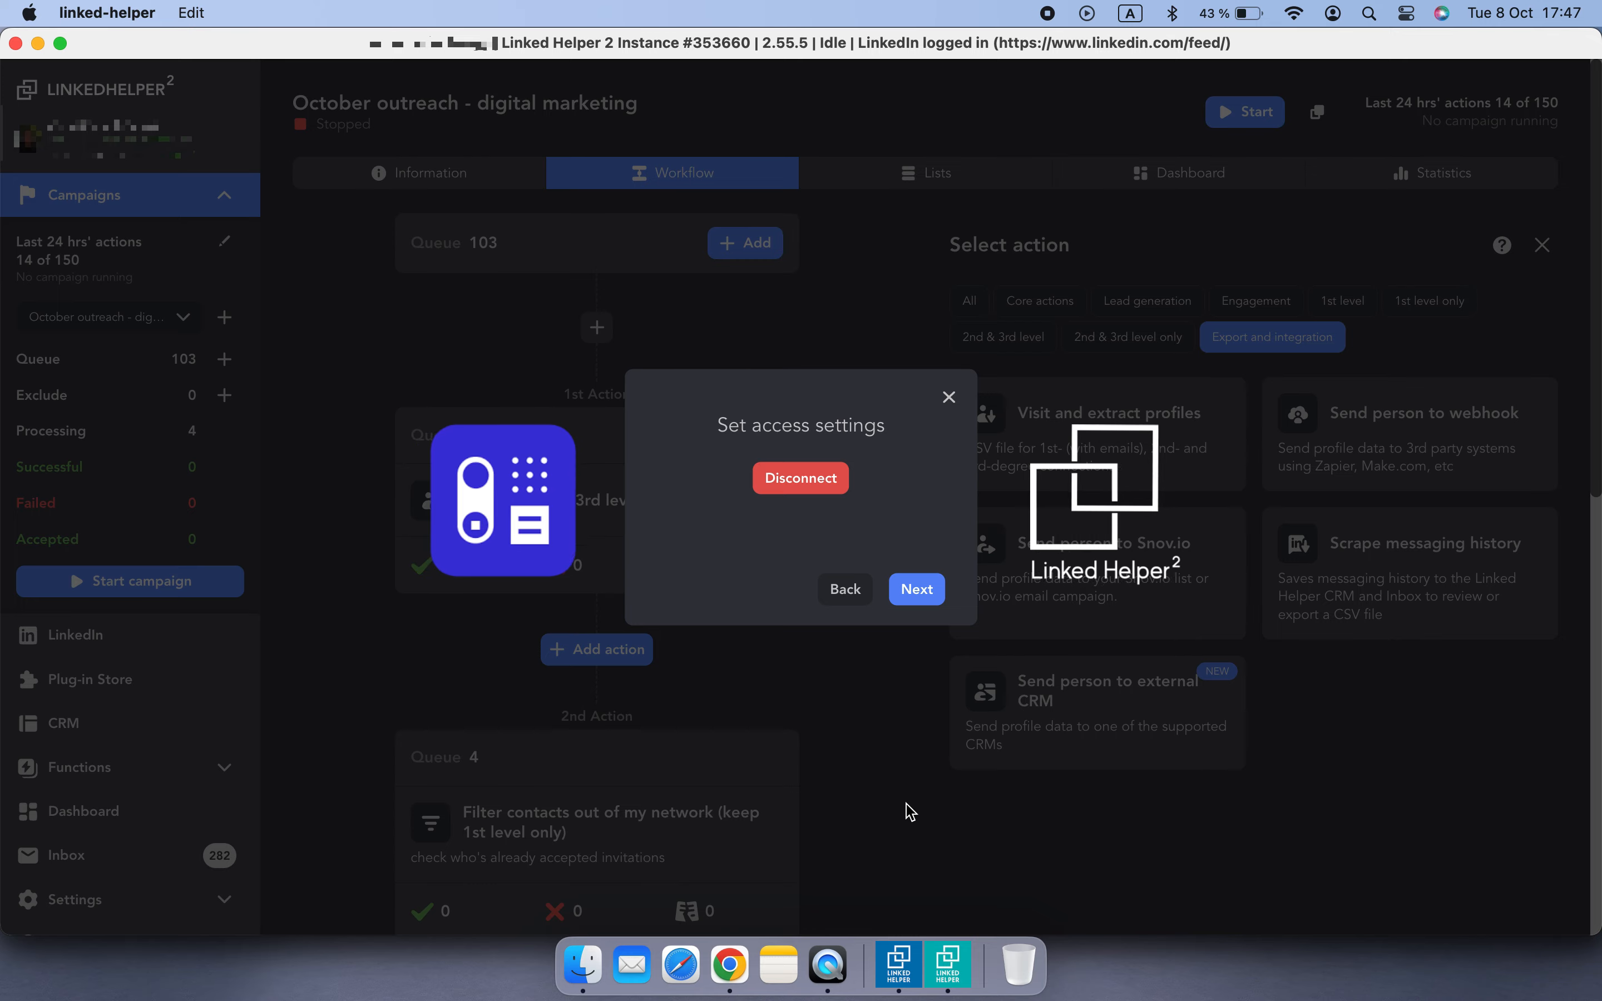
left_click(917, 591)
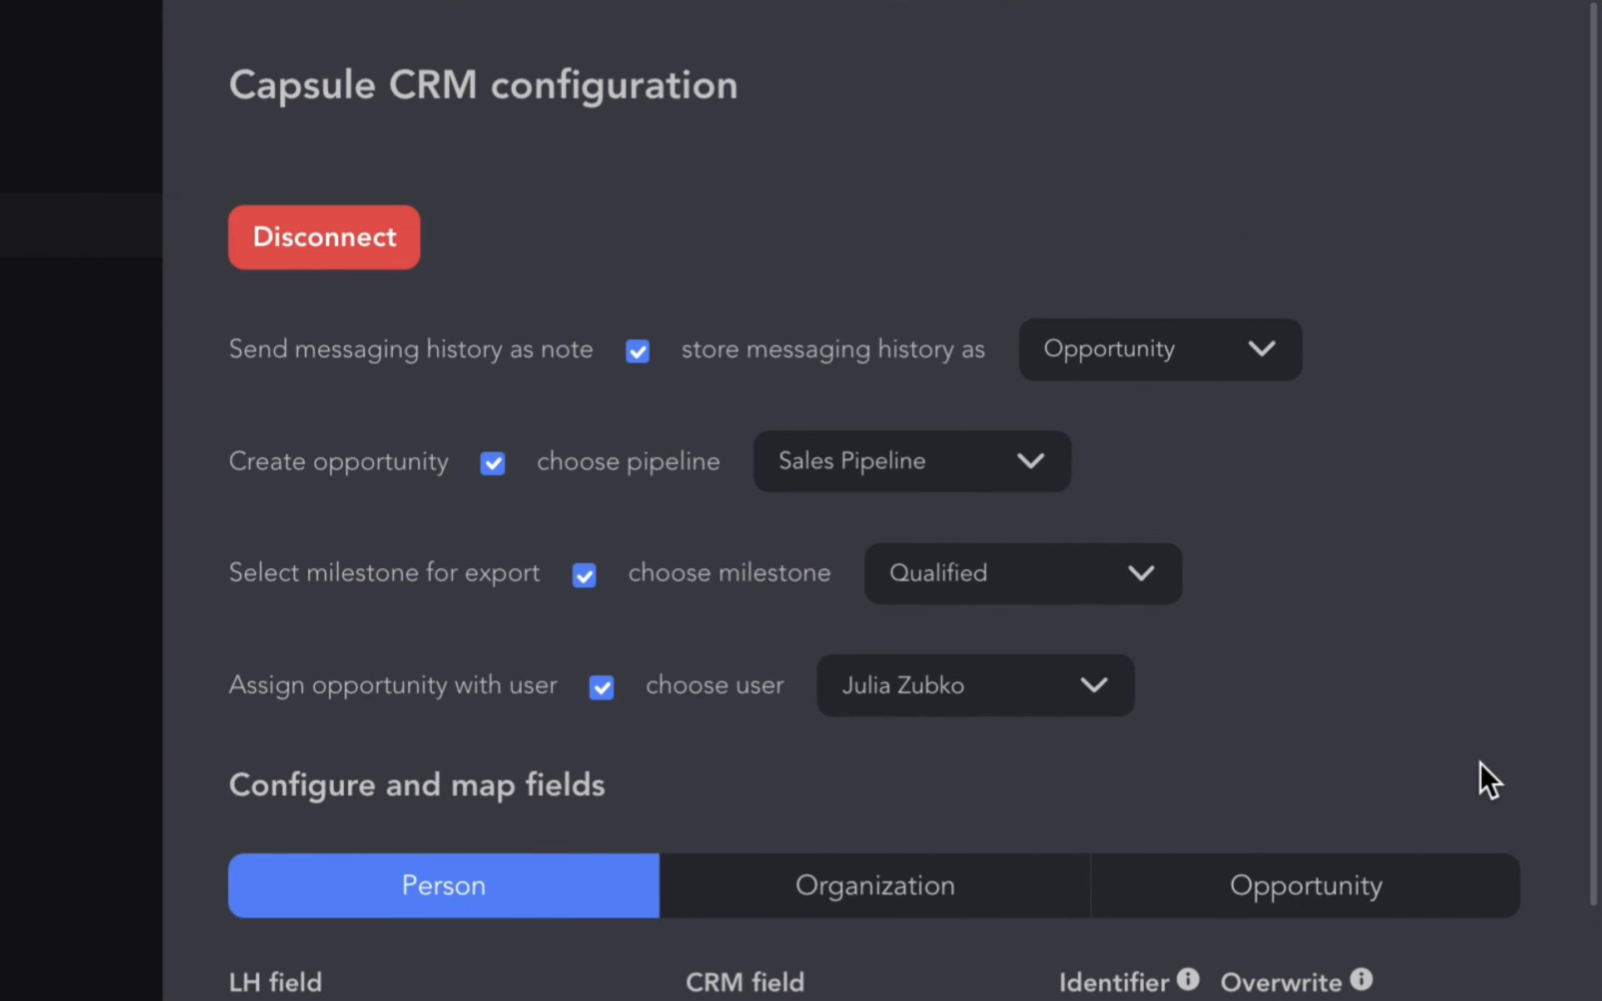
- Store messaging history as Person and delete the tags and note field mappings
left_click(1255, 350)
left_click(1234, 420)
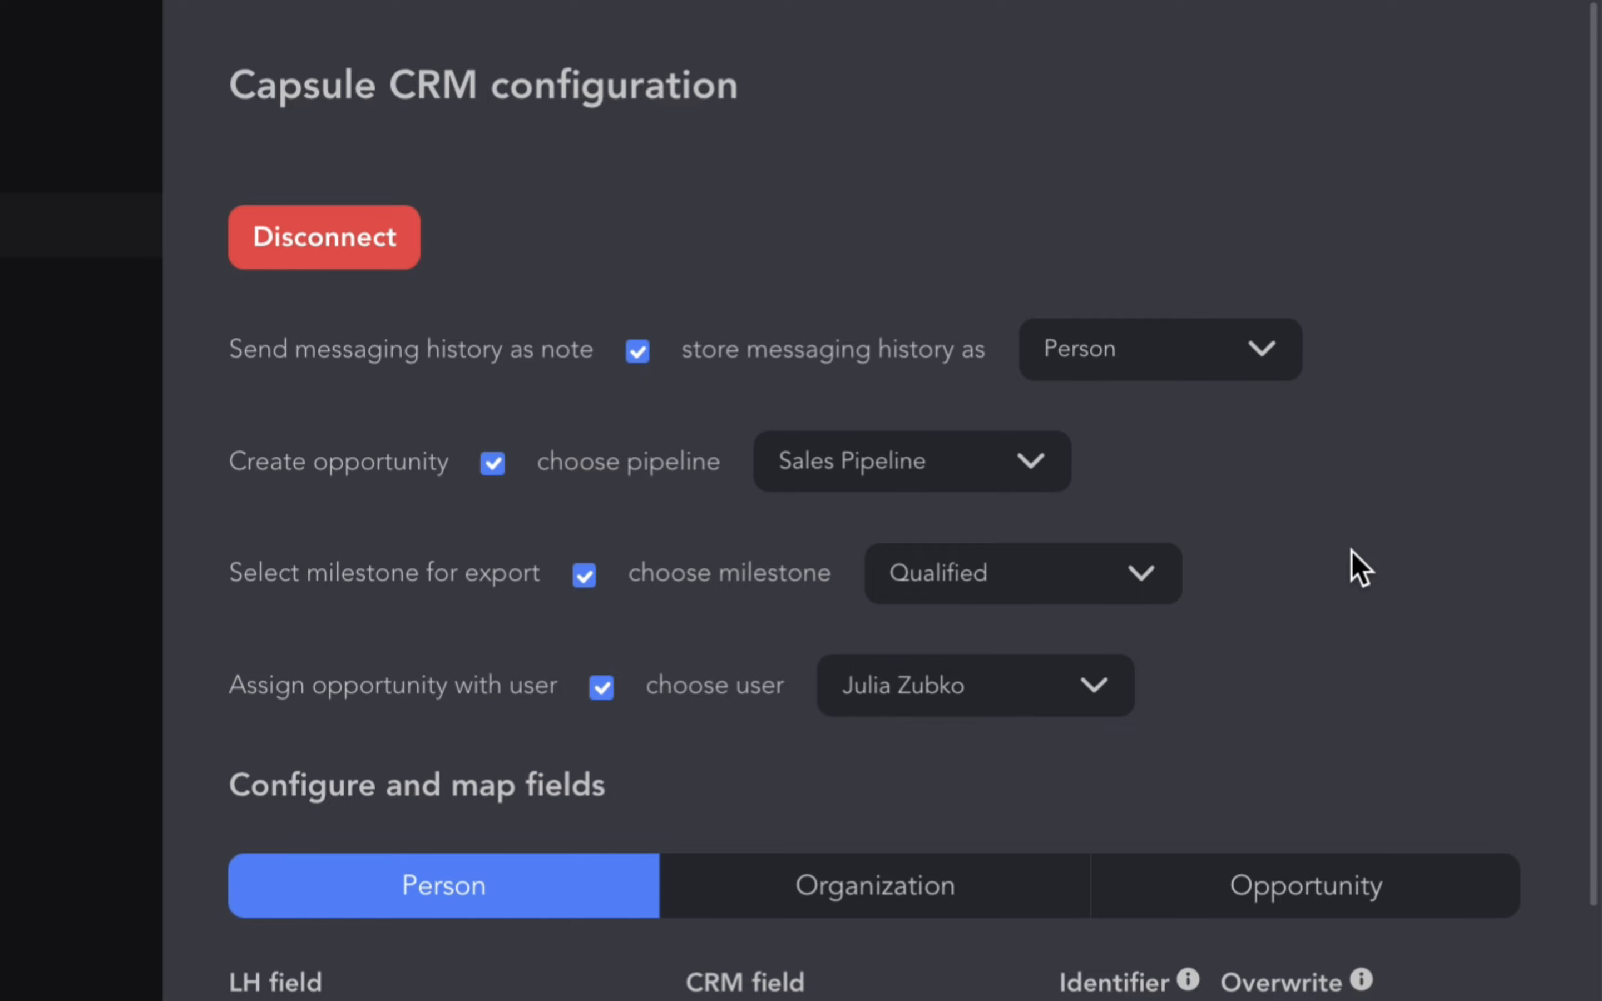
scroll(1351, 551, "down", 7)
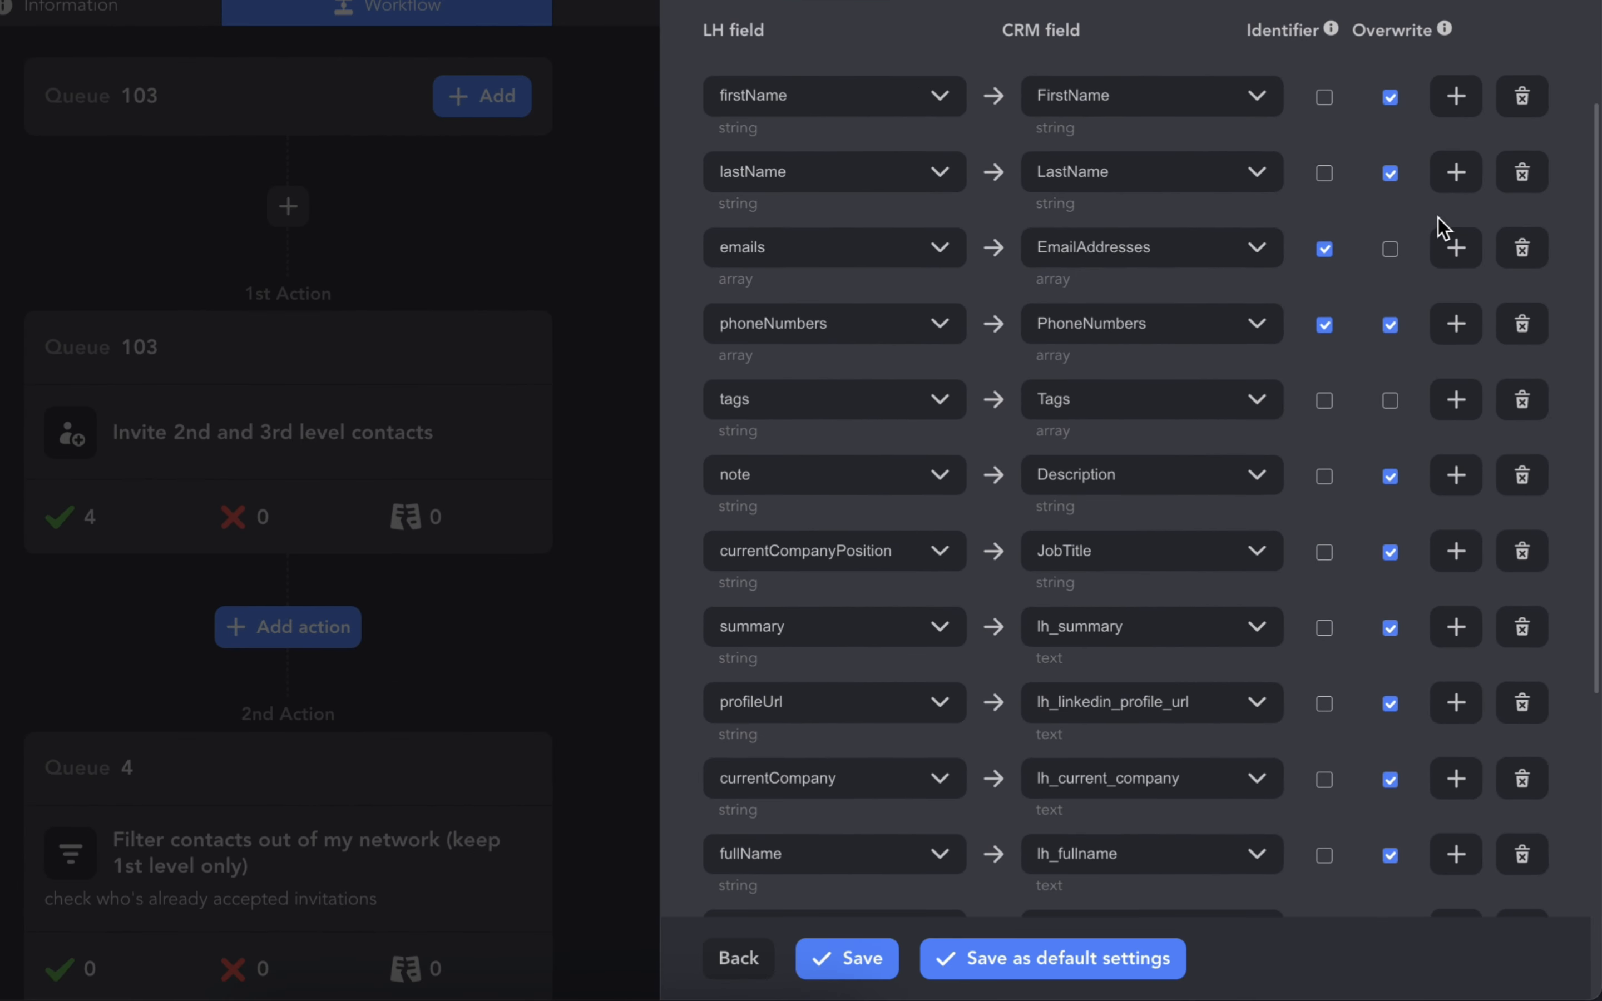
scroll(1442, 233, "down", 1)
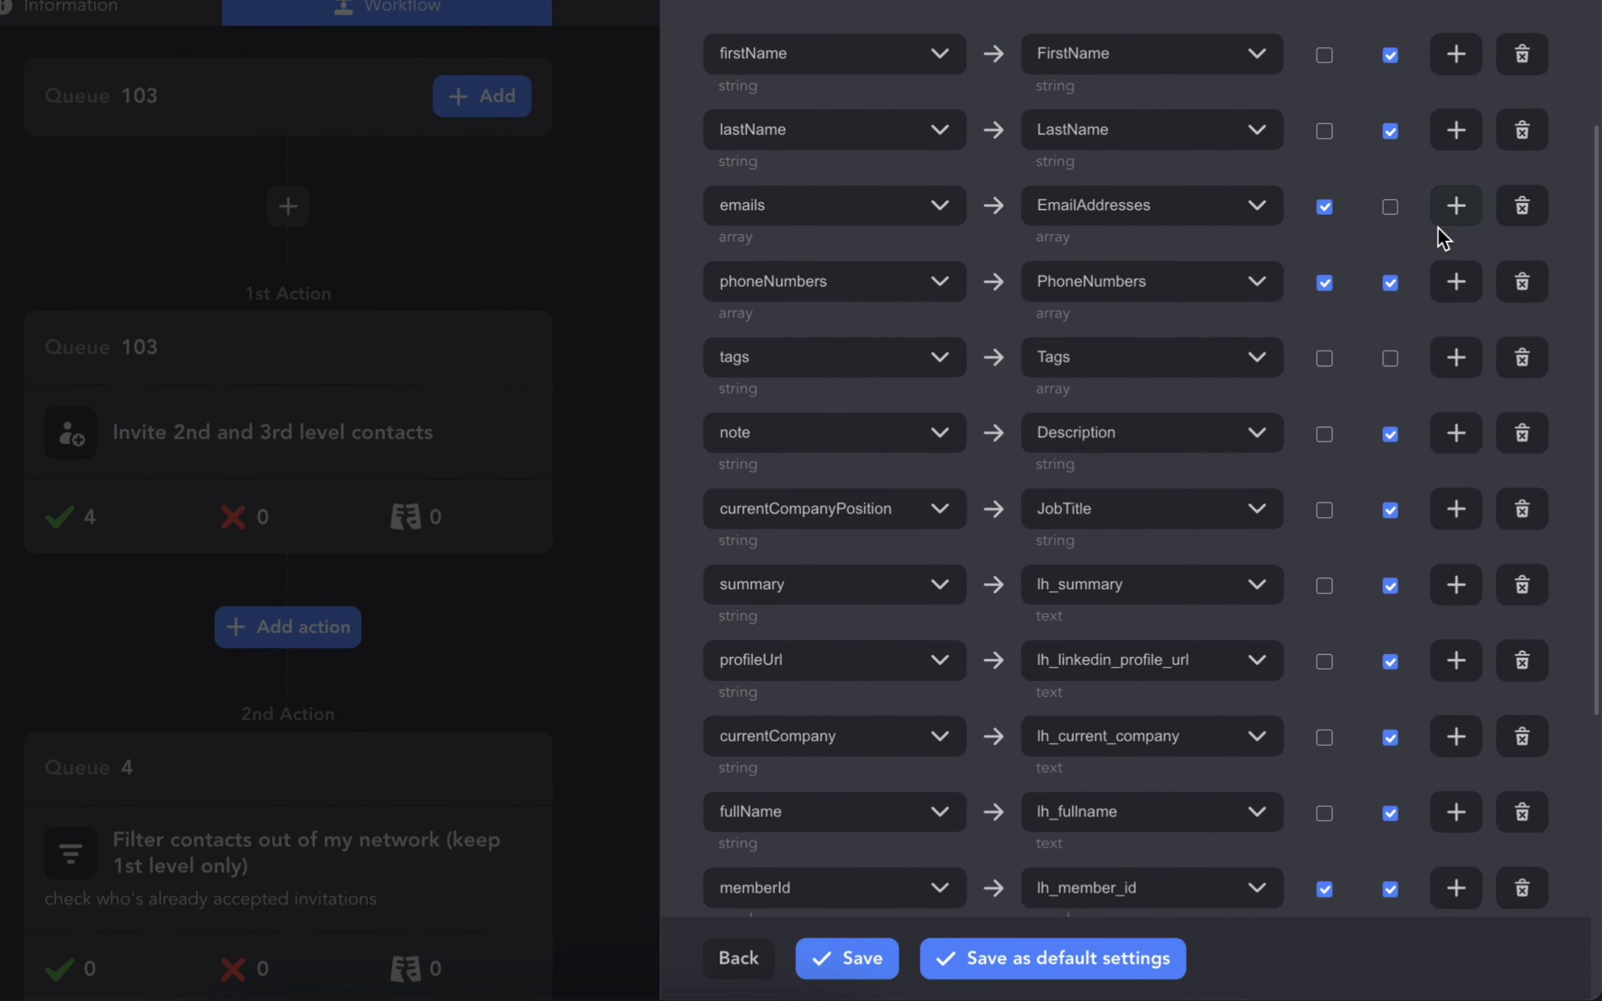
left_click(1521, 371)
left_click(1531, 372)
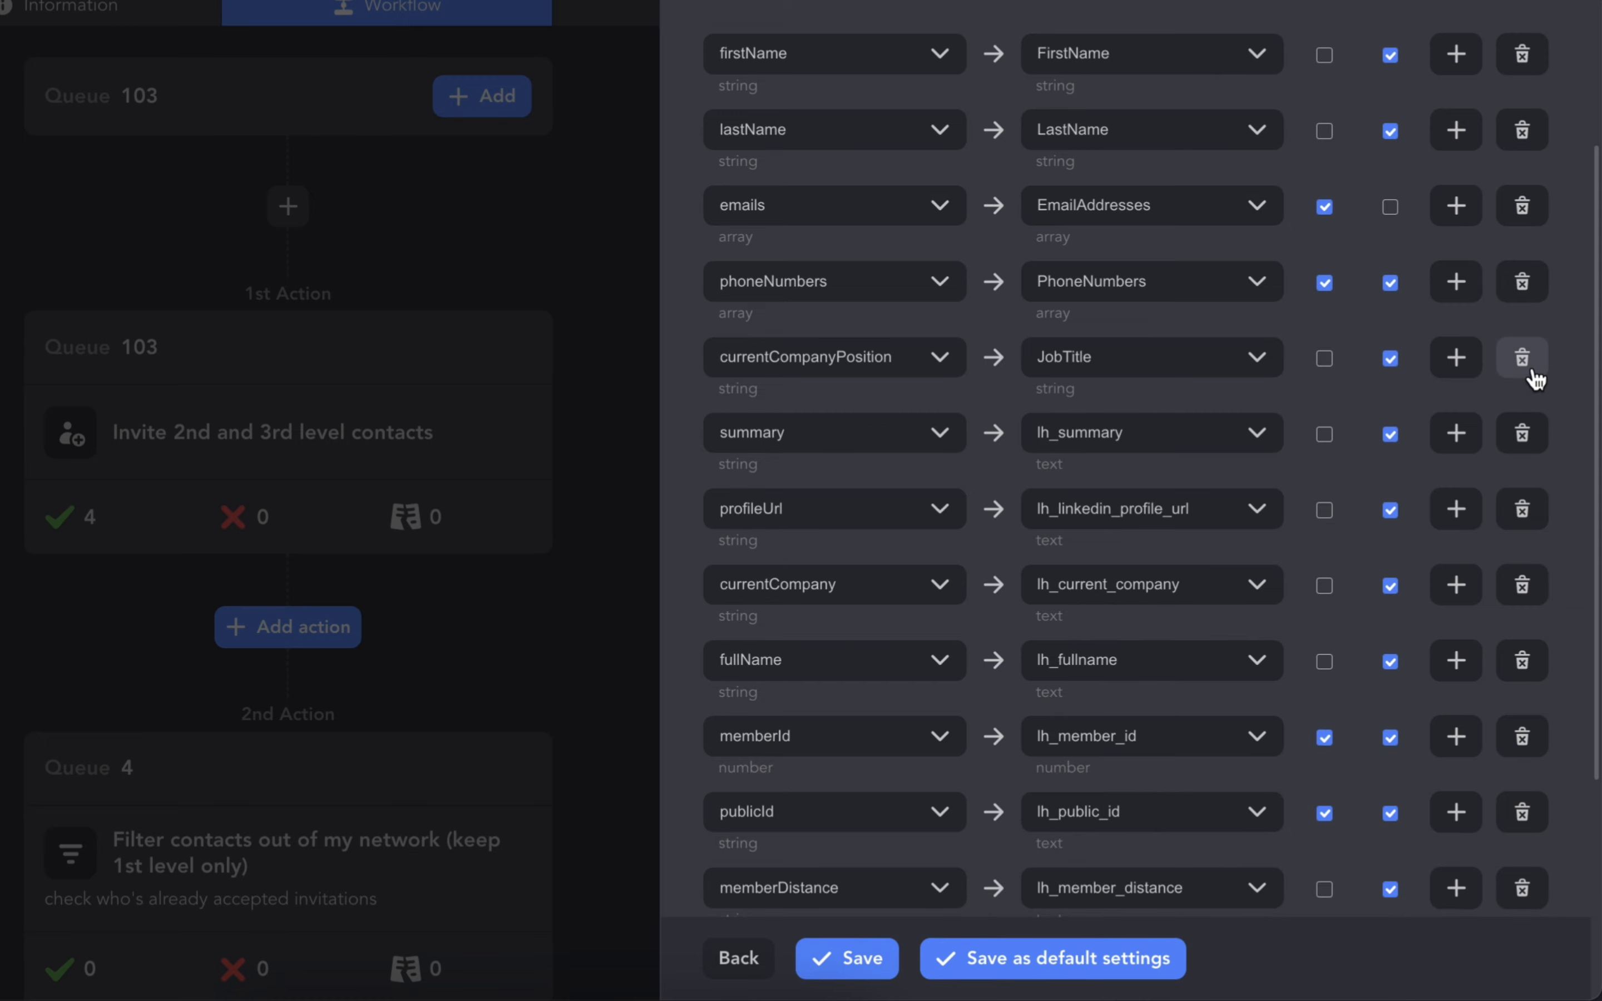
- Add a new field mapping with CONSTANT_VALUE as the LH field and the constant value Invited
scroll(1535, 379, "down", 9)
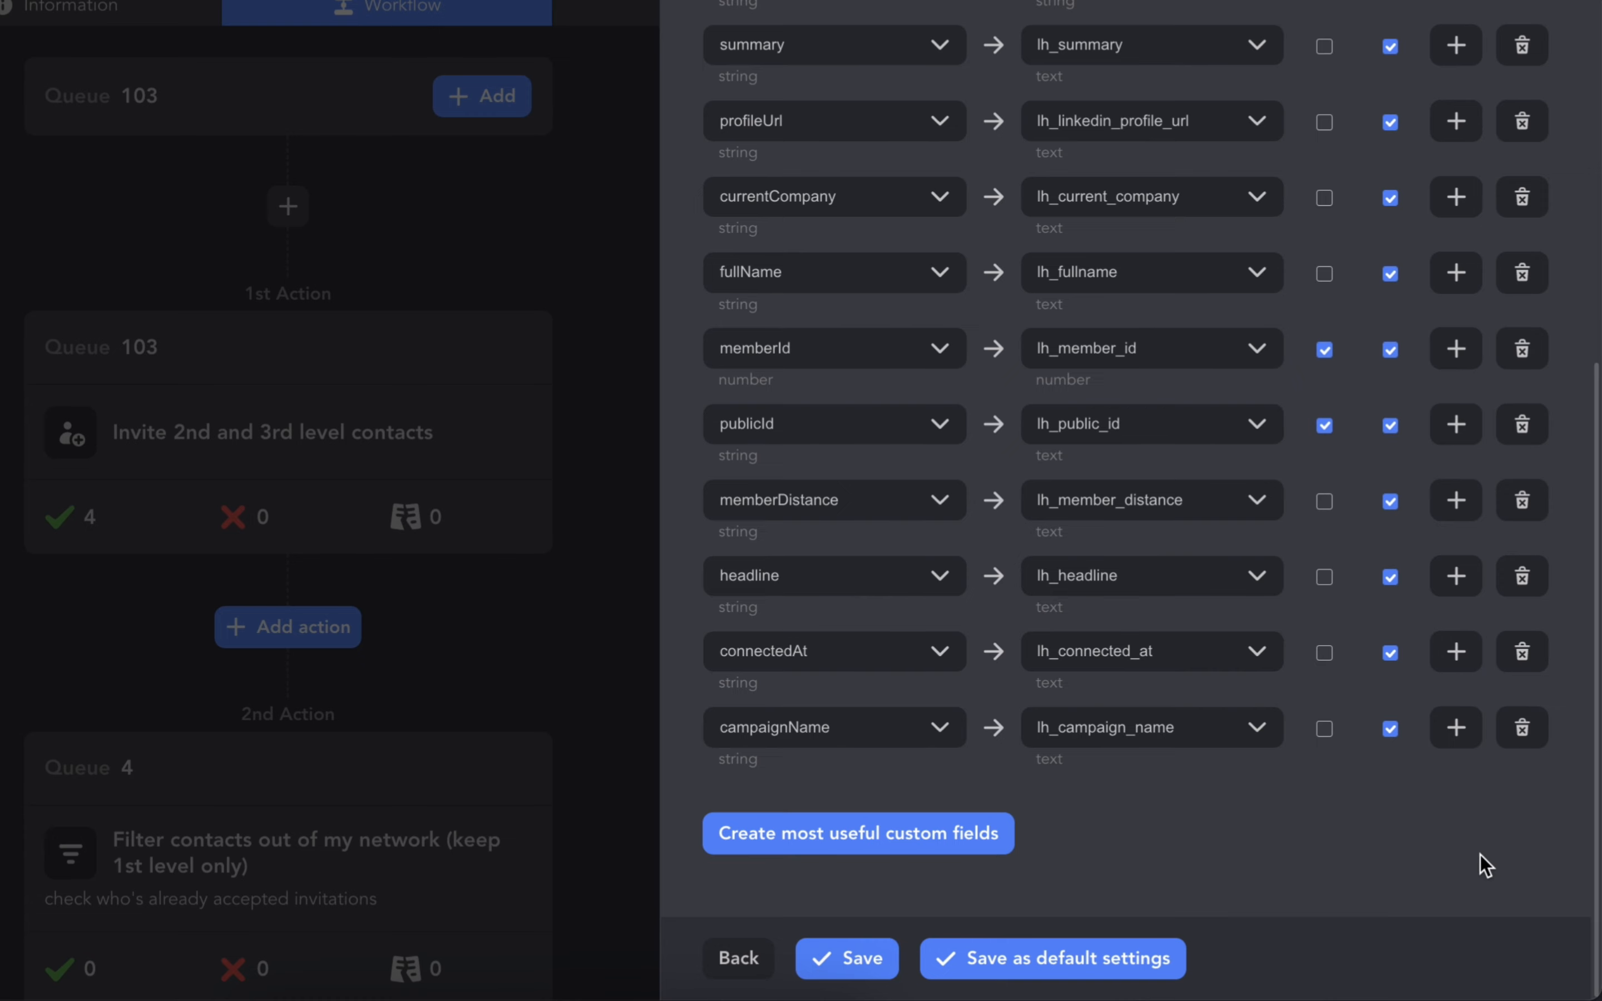
left_click(1456, 727)
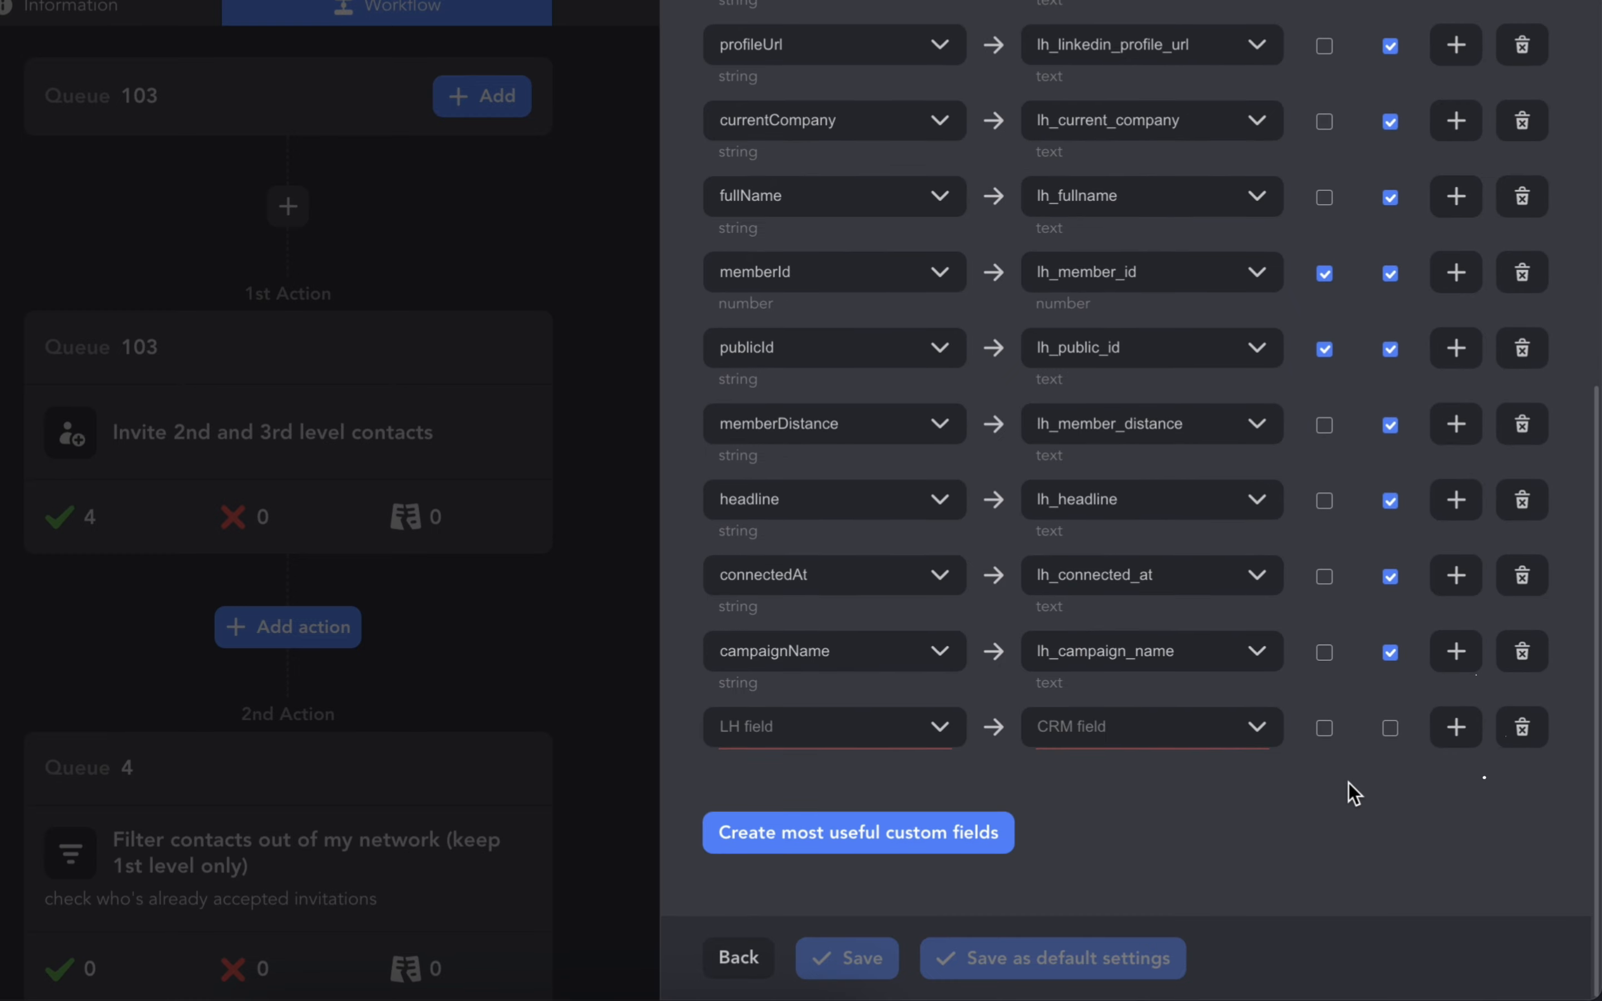
left_click(900, 755)
left_click(948, 396)
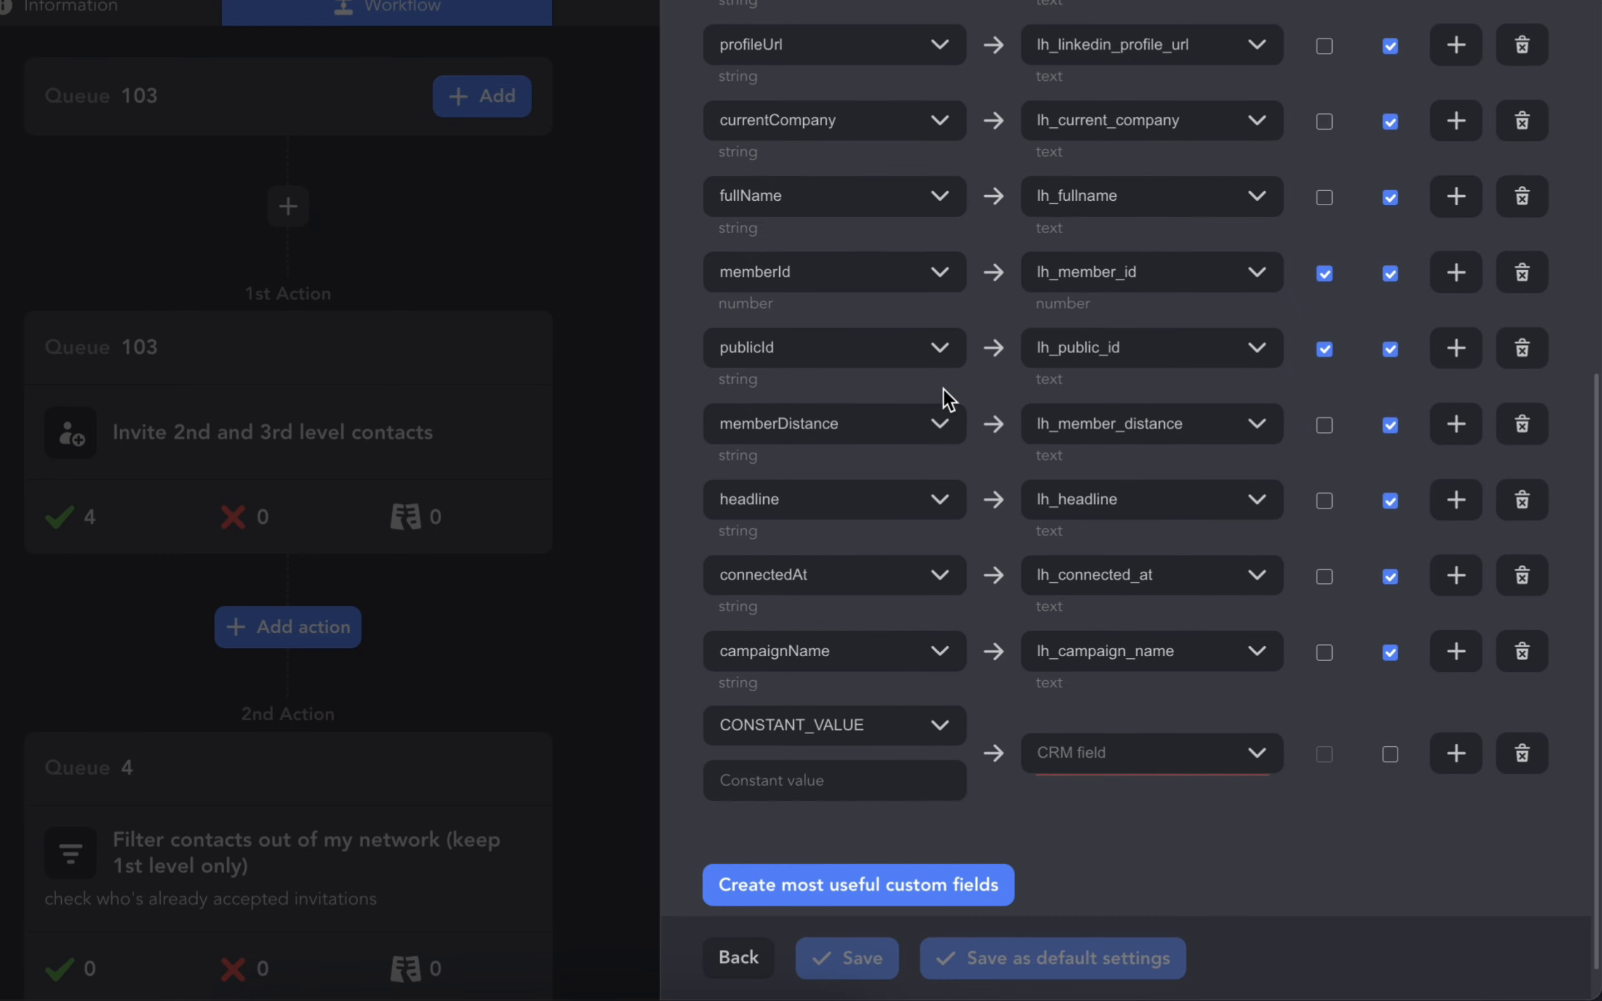
scroll(948, 396, "down", 1)
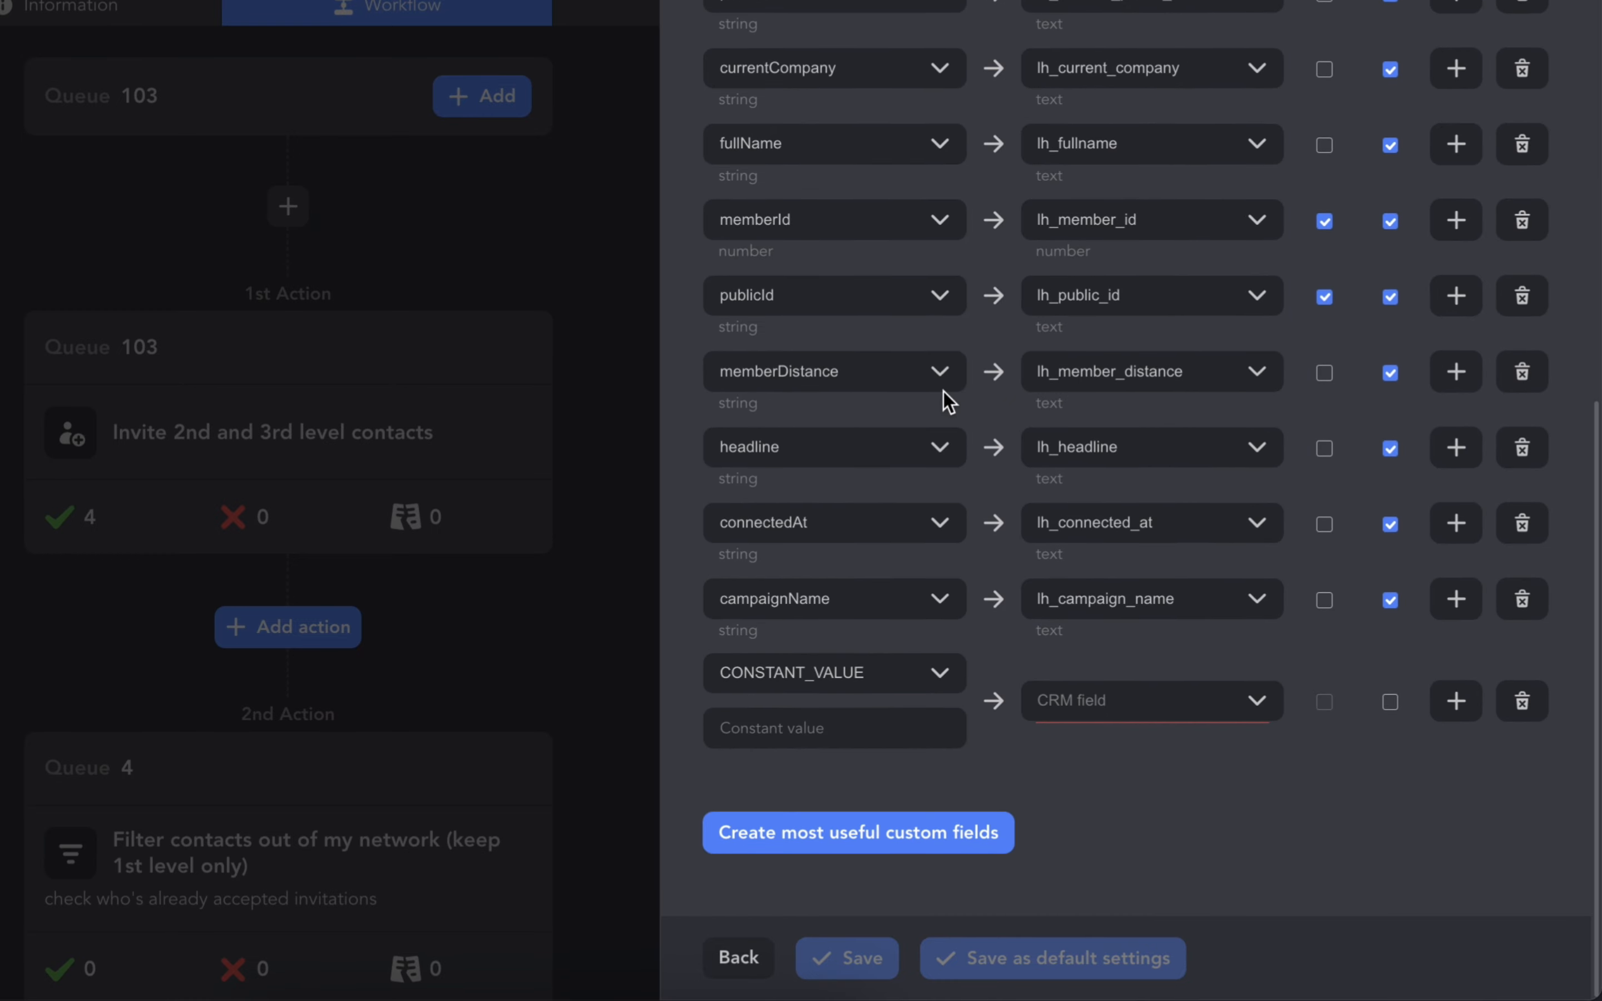
left_click(894, 730)
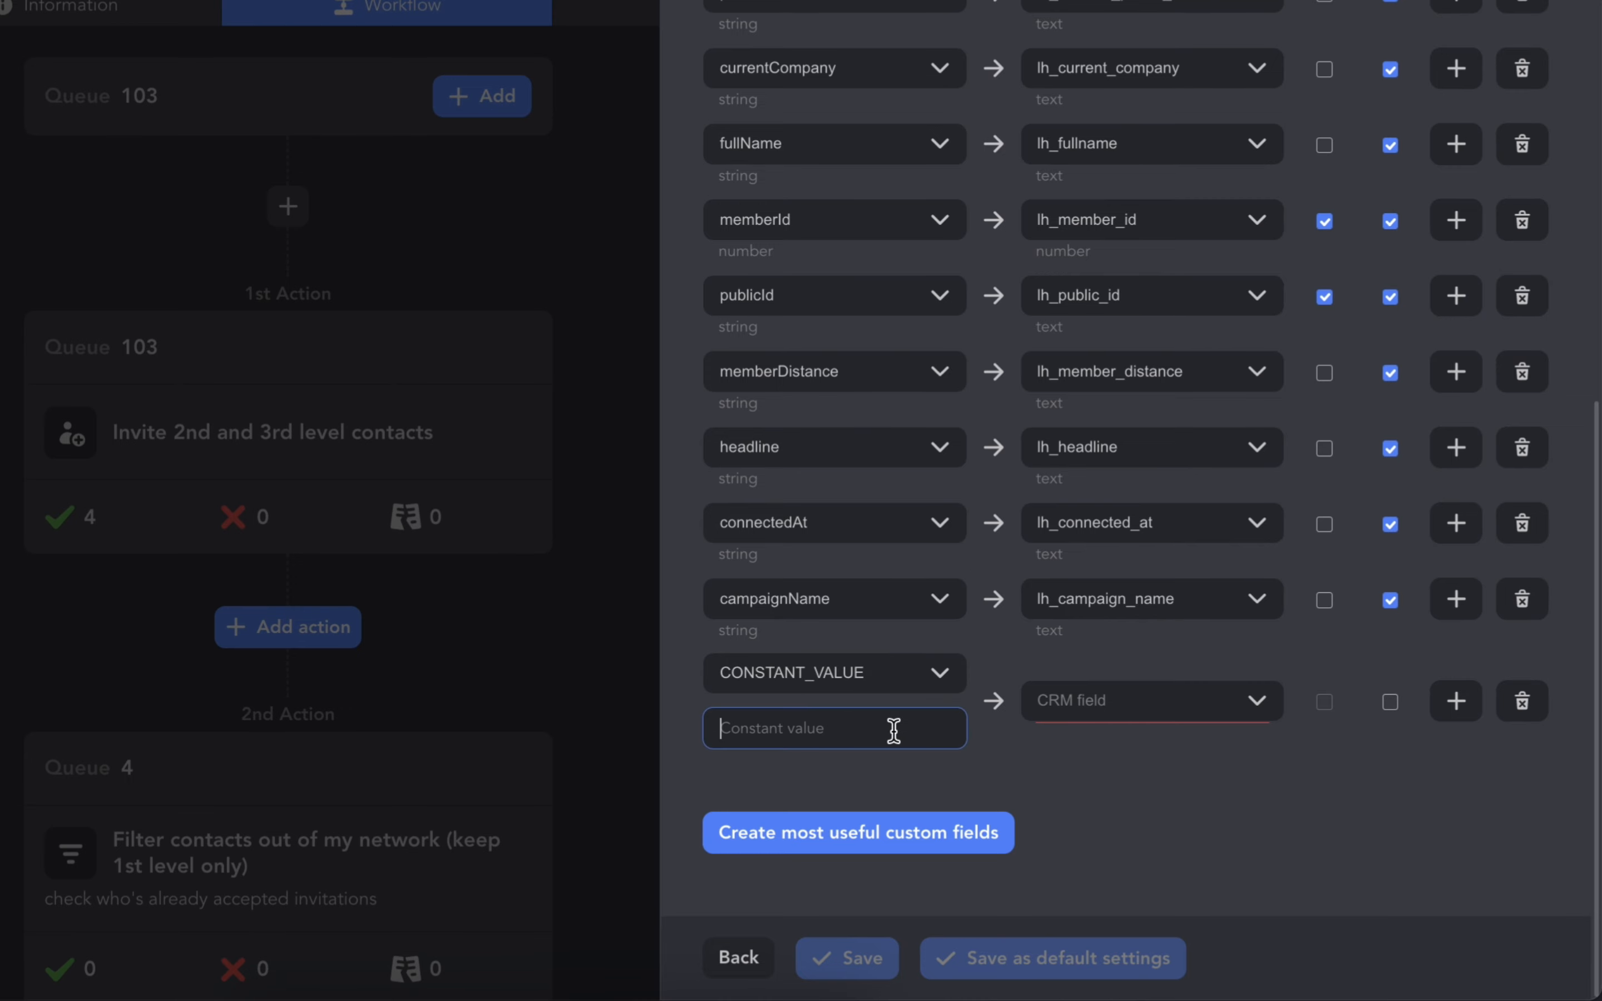
type("Invited")
- Map the constant to a new CRM field named lh_campaign_stage with overwrite enabled, and save the configuration
left_click(1146, 723)
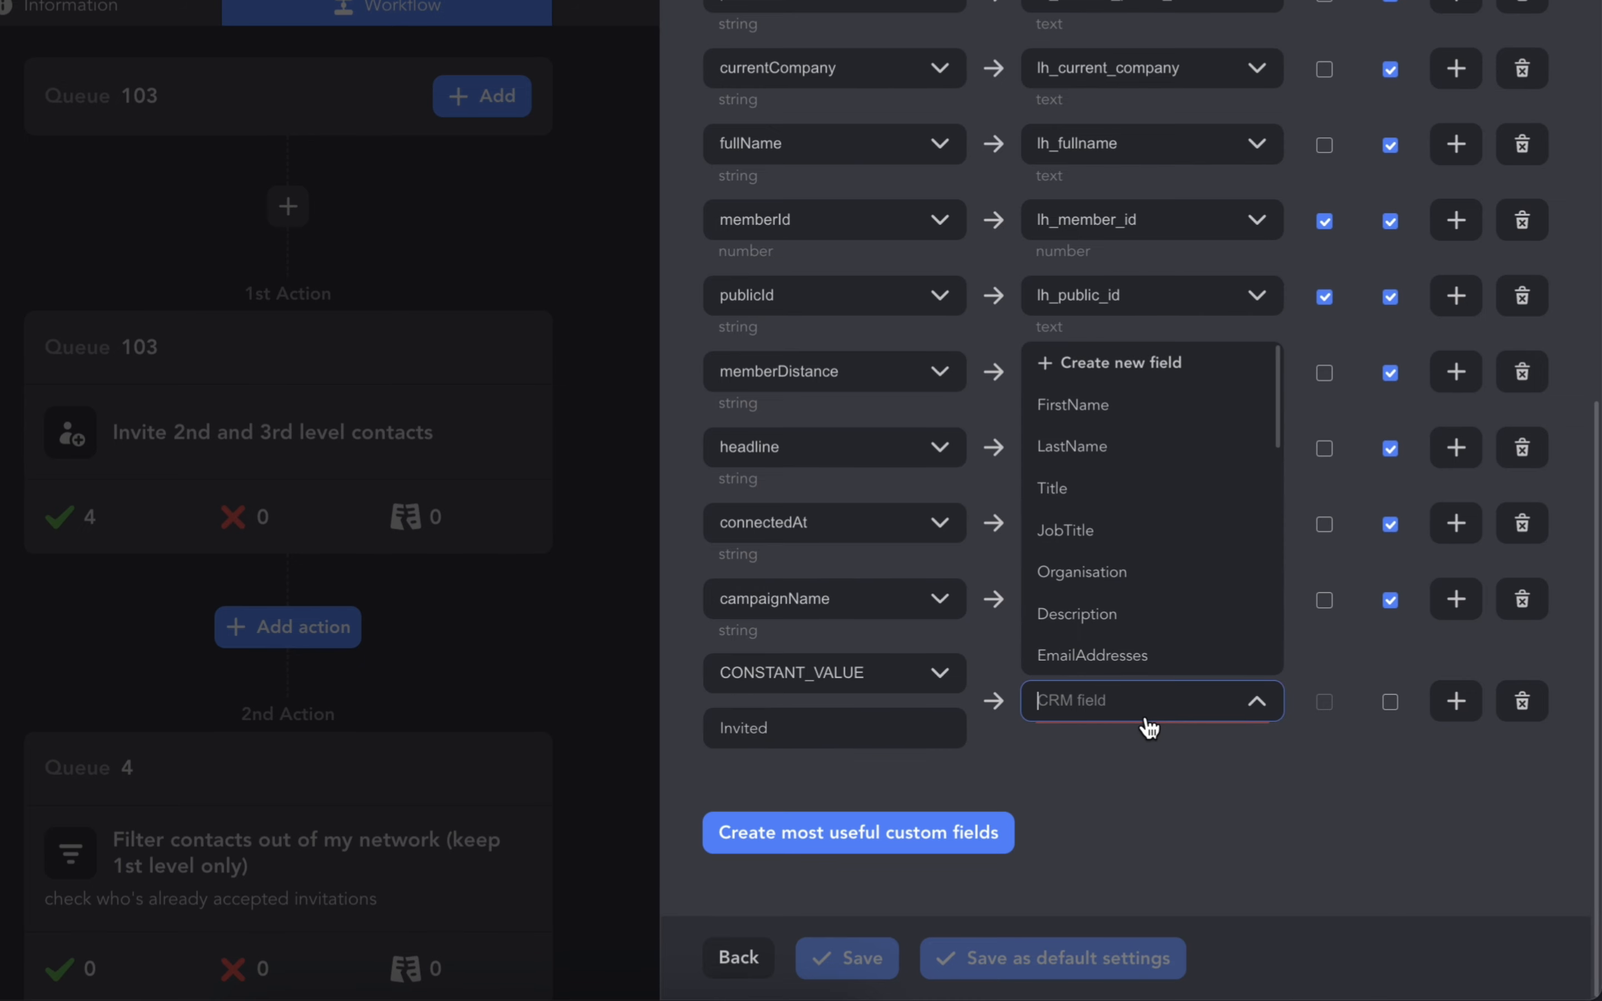
left_click(1219, 364)
left_click(654, 395)
type("lh_campai")
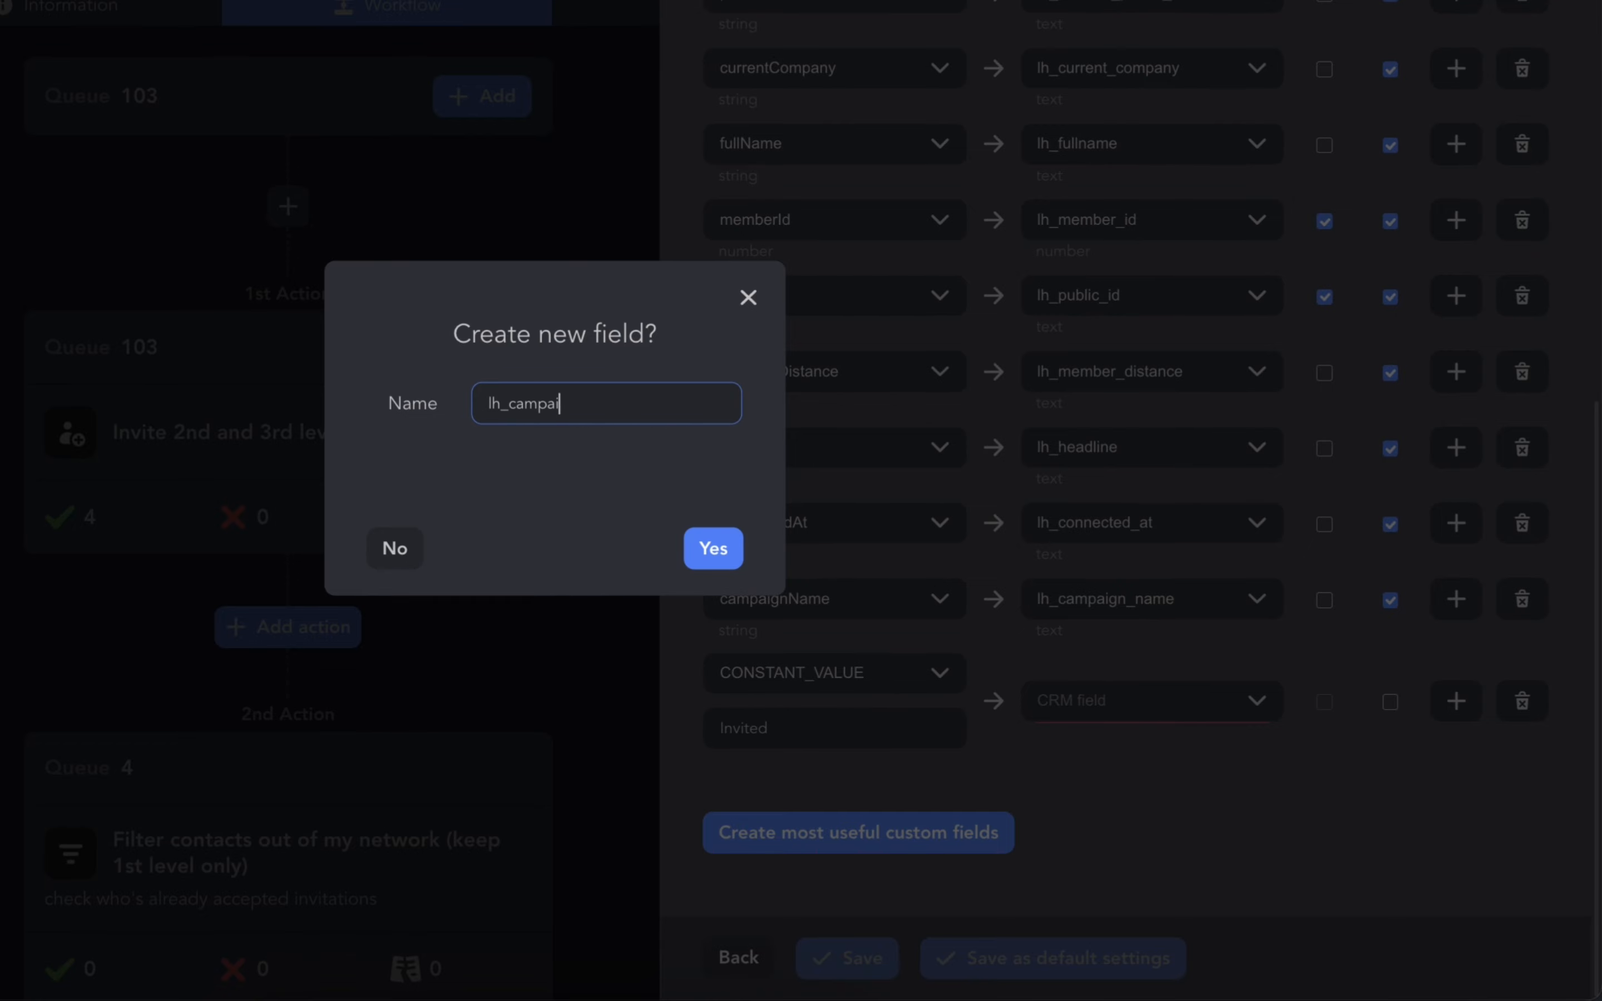
type("gn_stage")
left_click(716, 568)
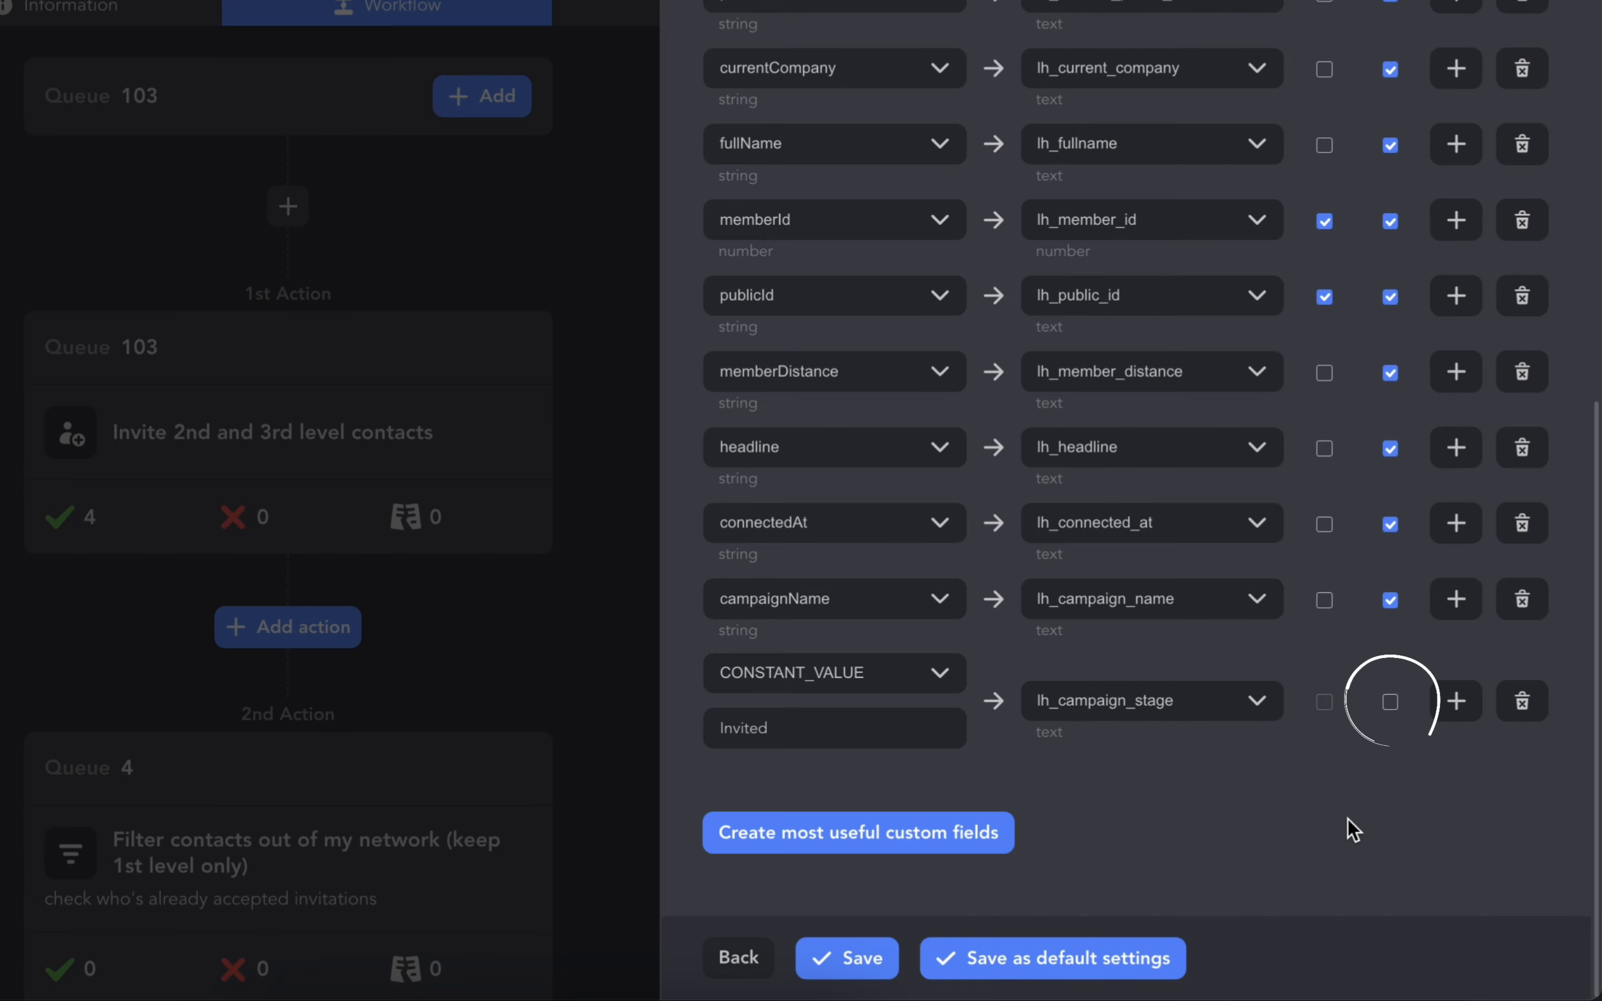
left_click(1392, 711)
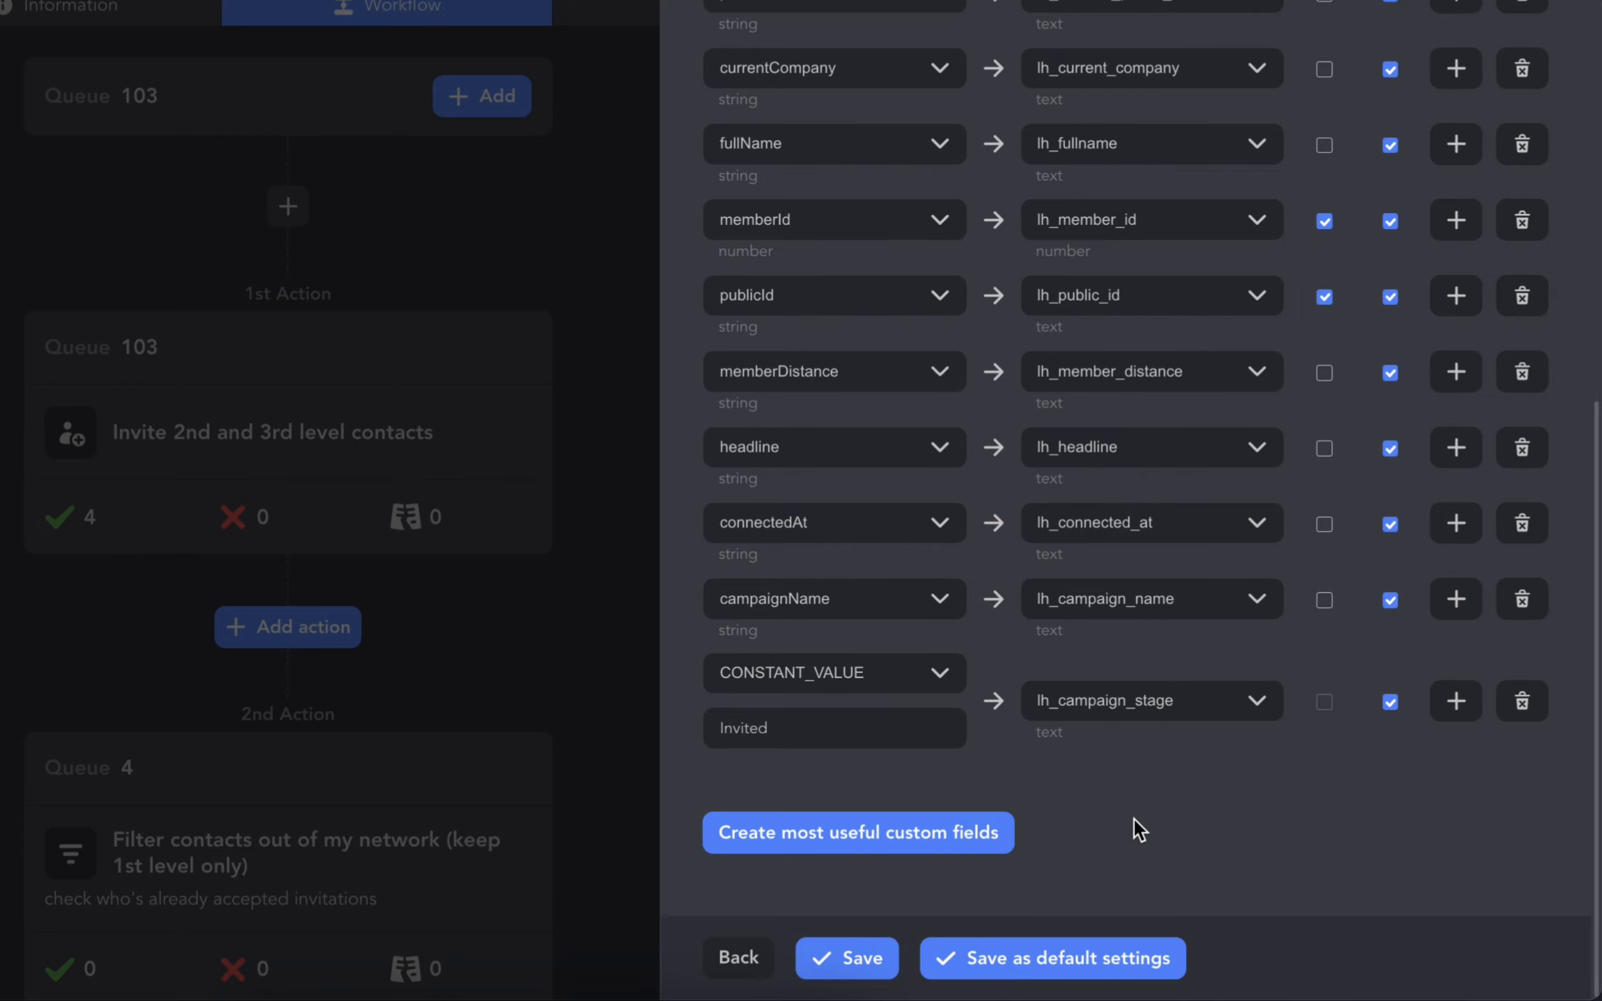
left_click(868, 970)
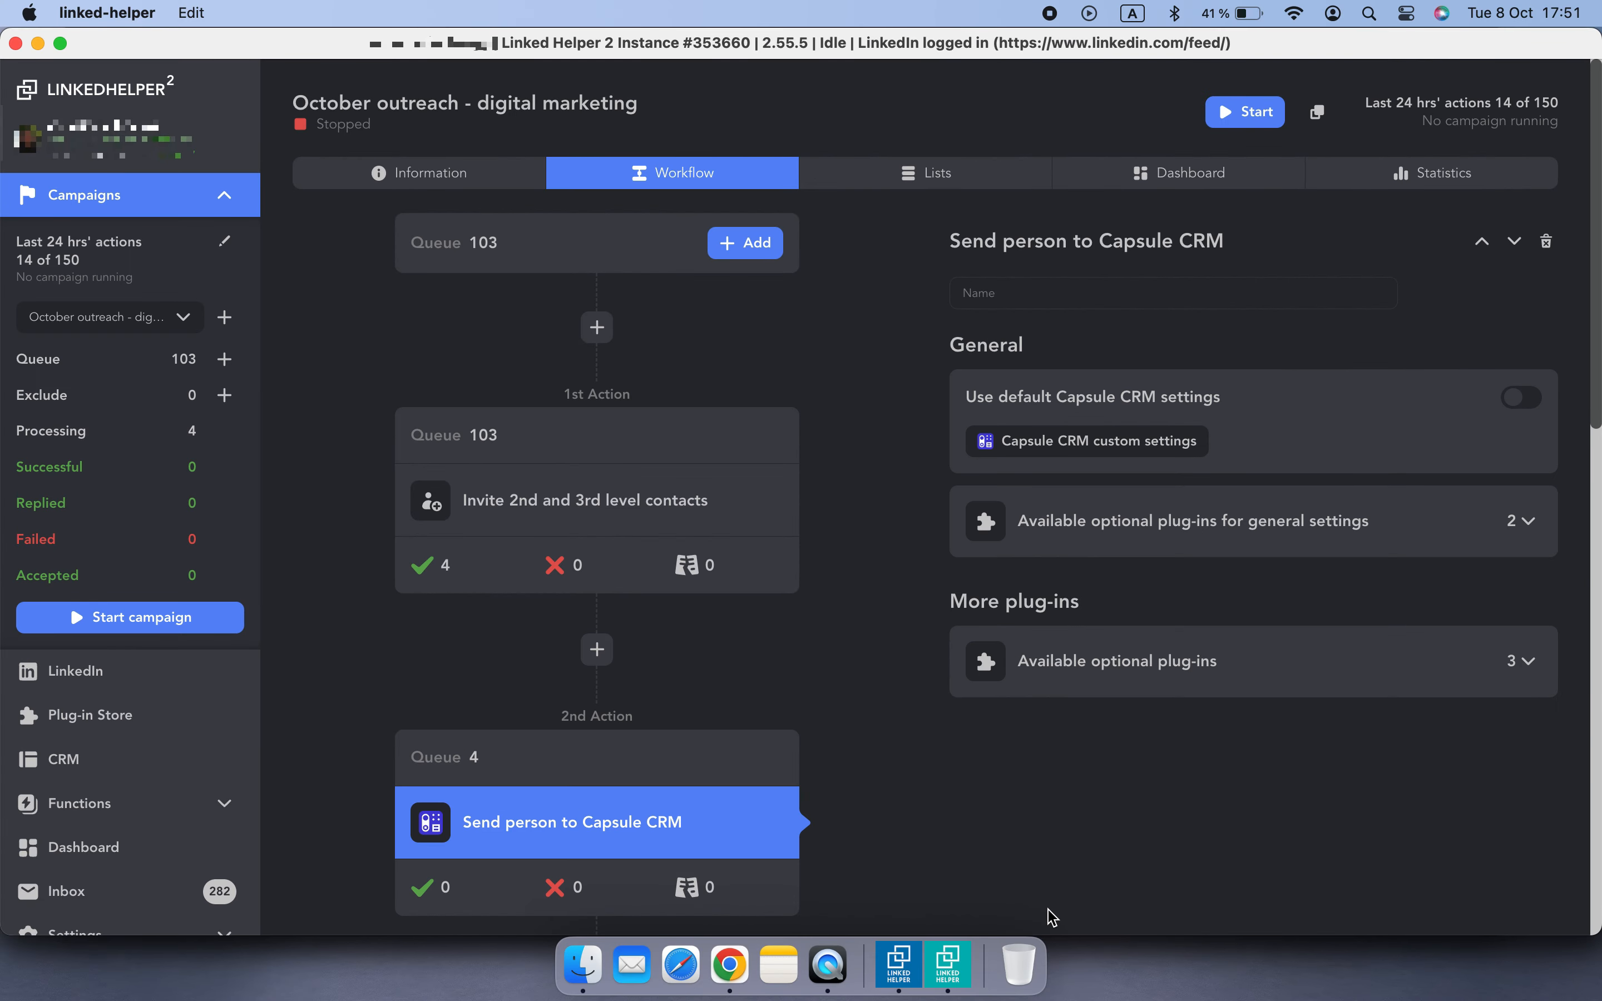
- Insert another Send person to external CRM action after the Filter contacts action, keeping the access settings
scroll(901, 629, "down", 10)
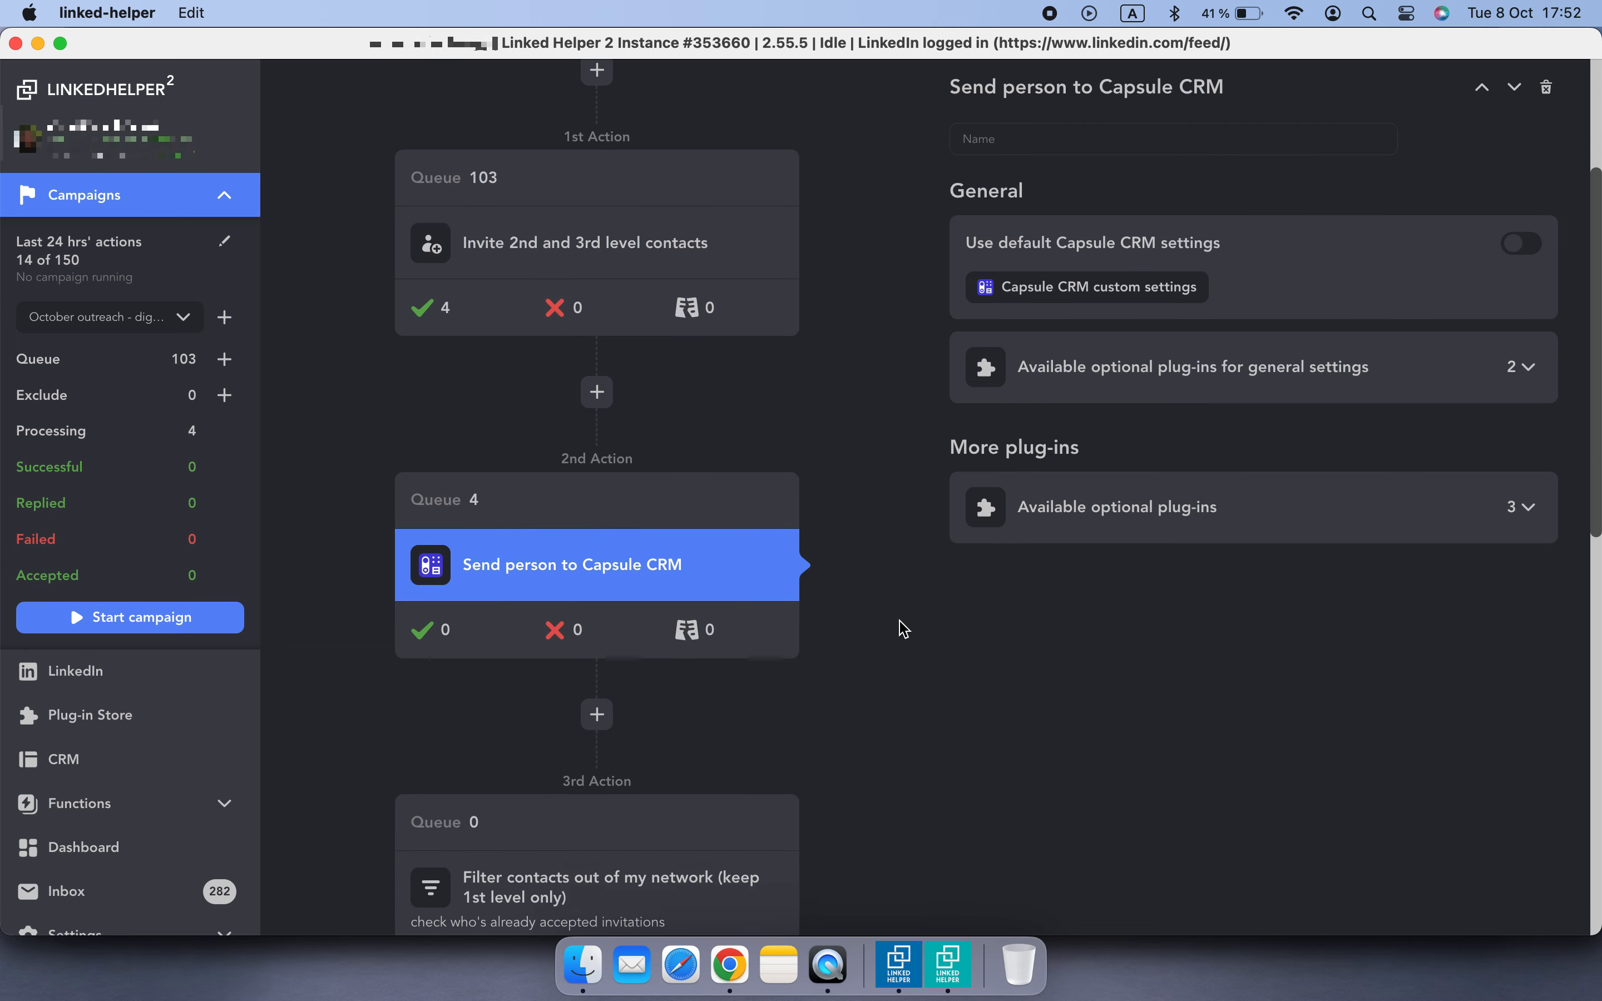
scroll(903, 629, "down", 2)
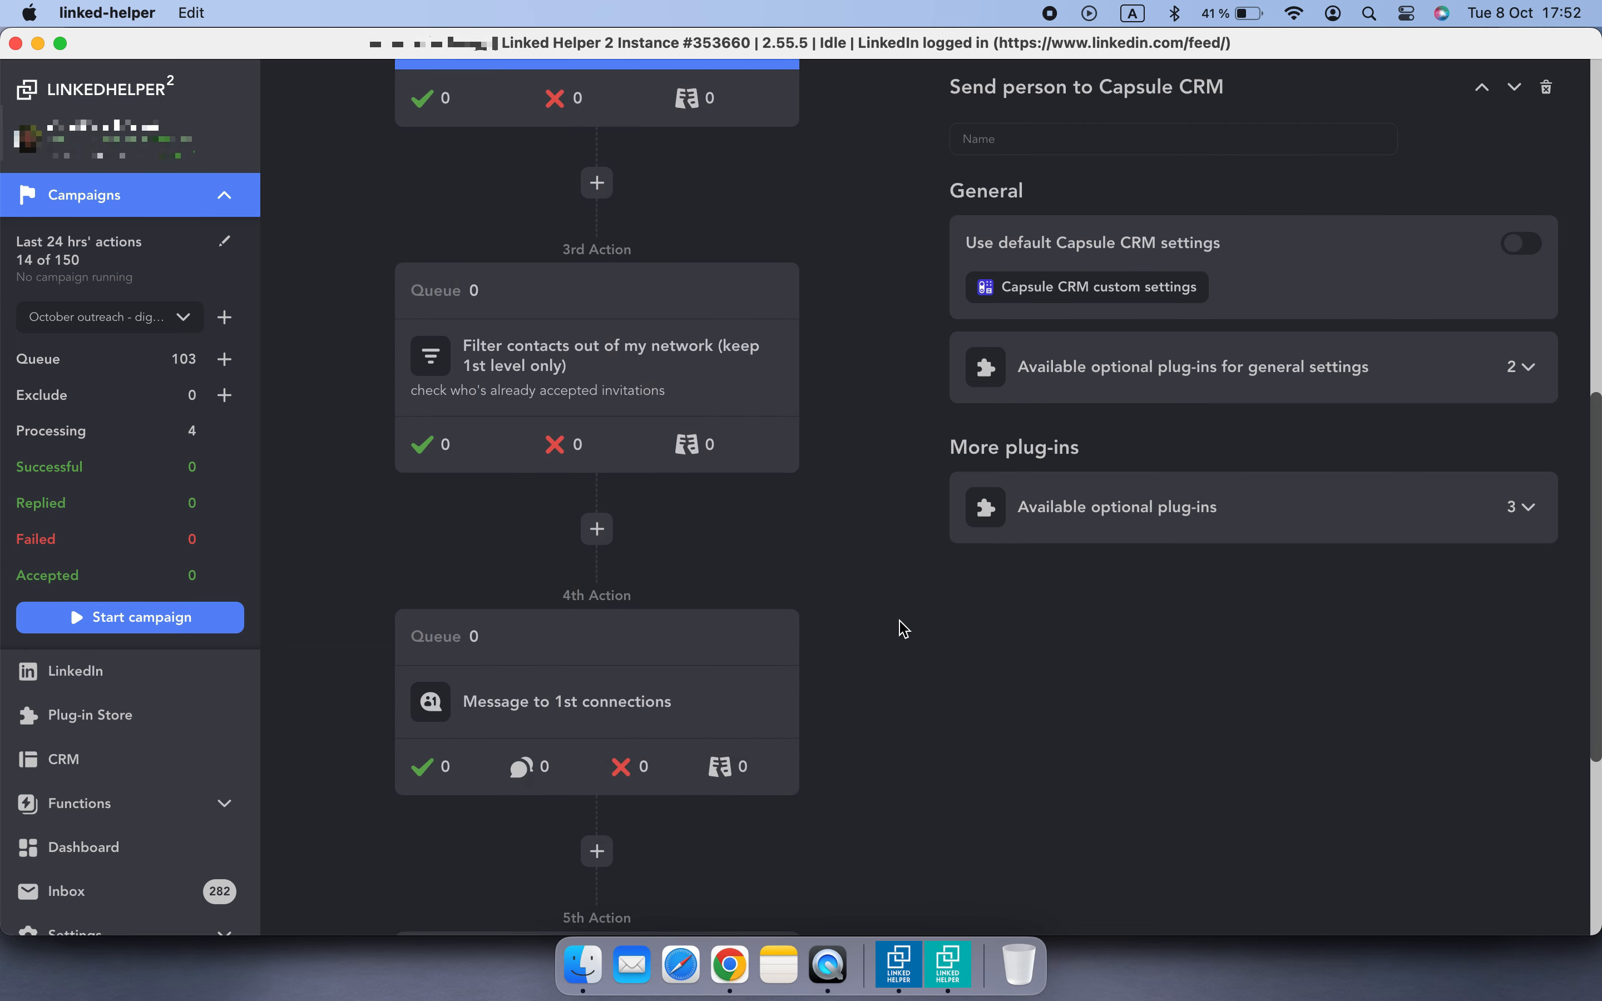
left_click(749, 393)
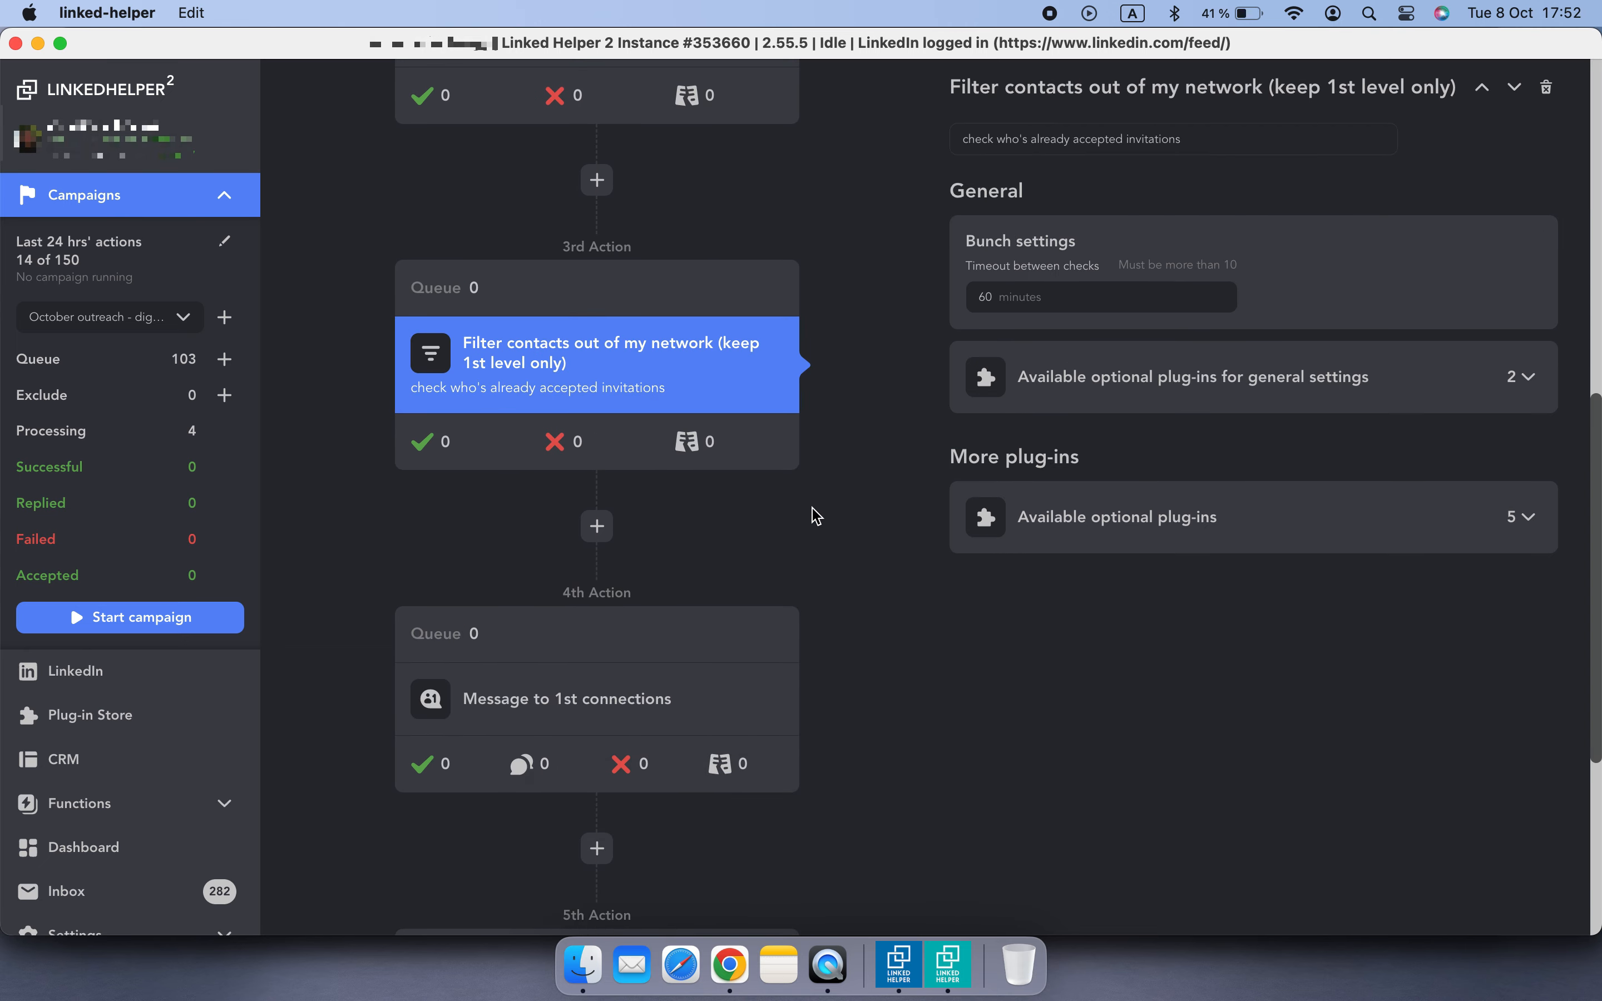
left_click(609, 537)
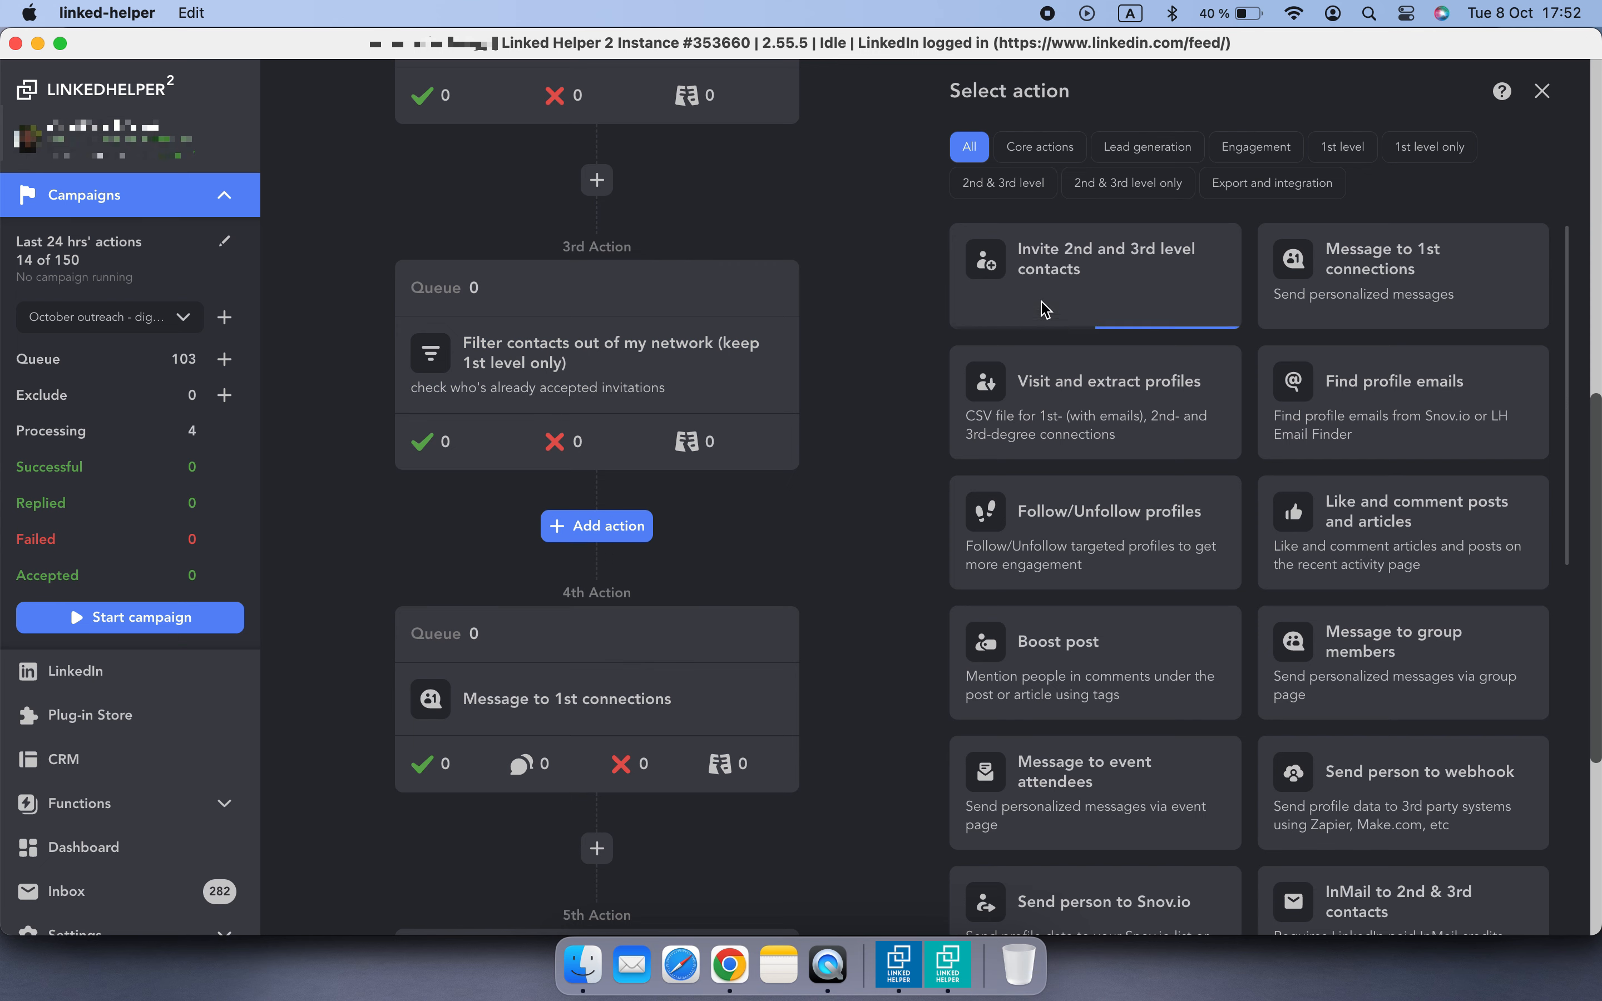
left_click(1237, 187)
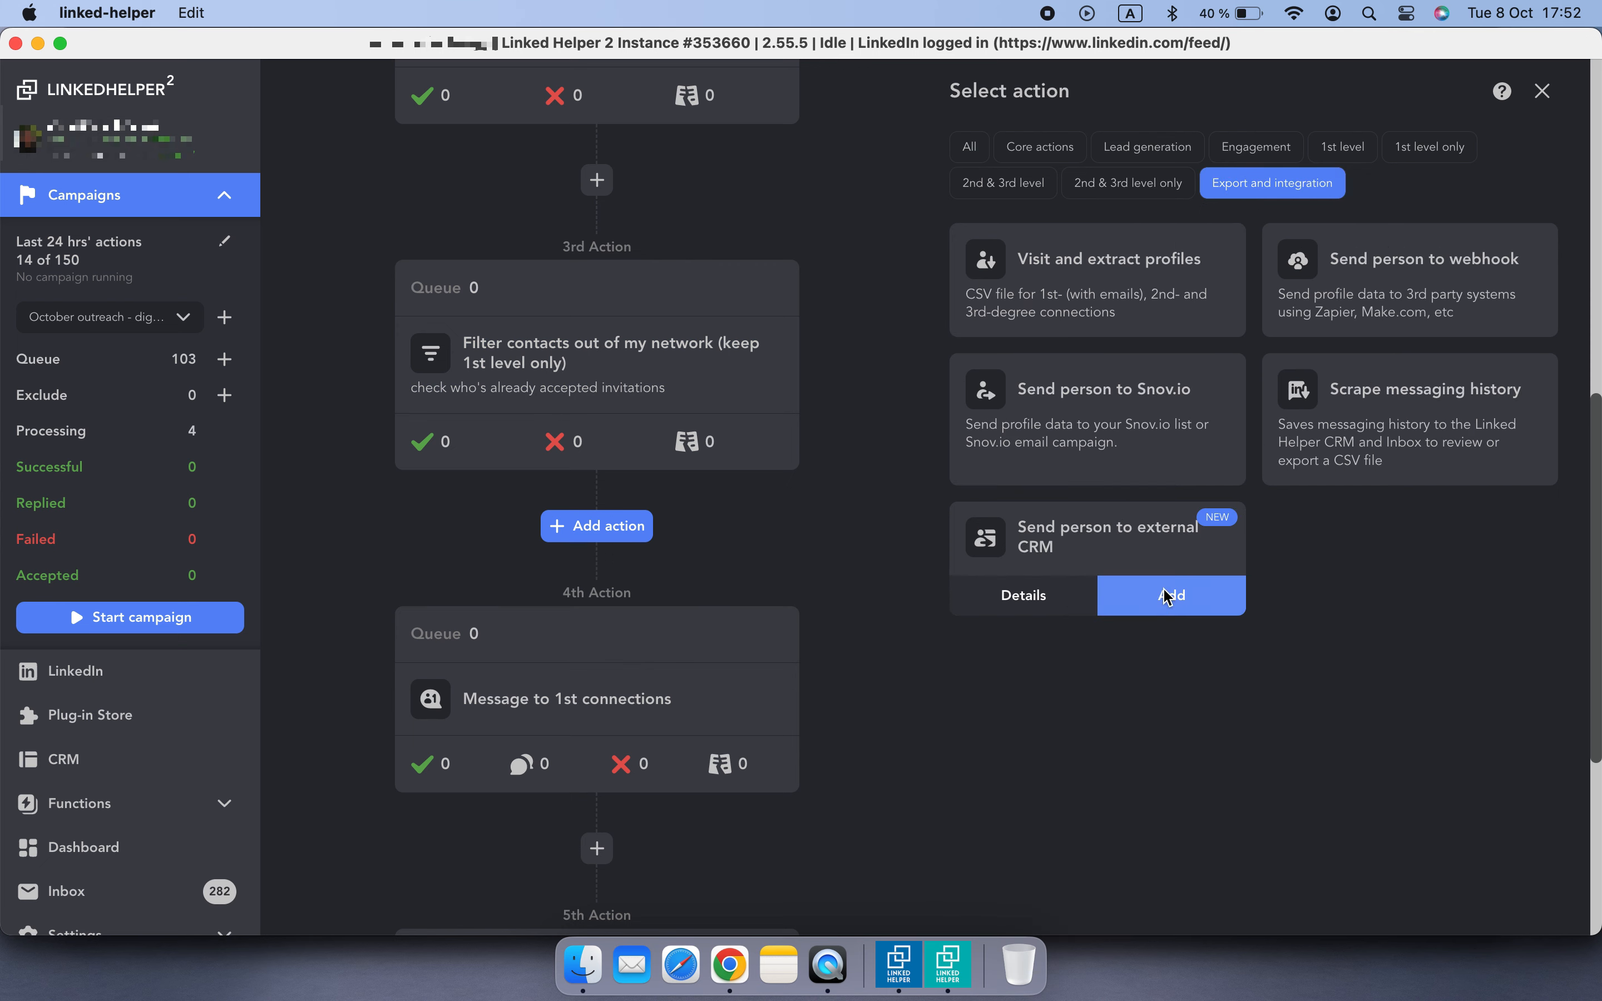
left_click(1168, 597)
left_click(914, 804)
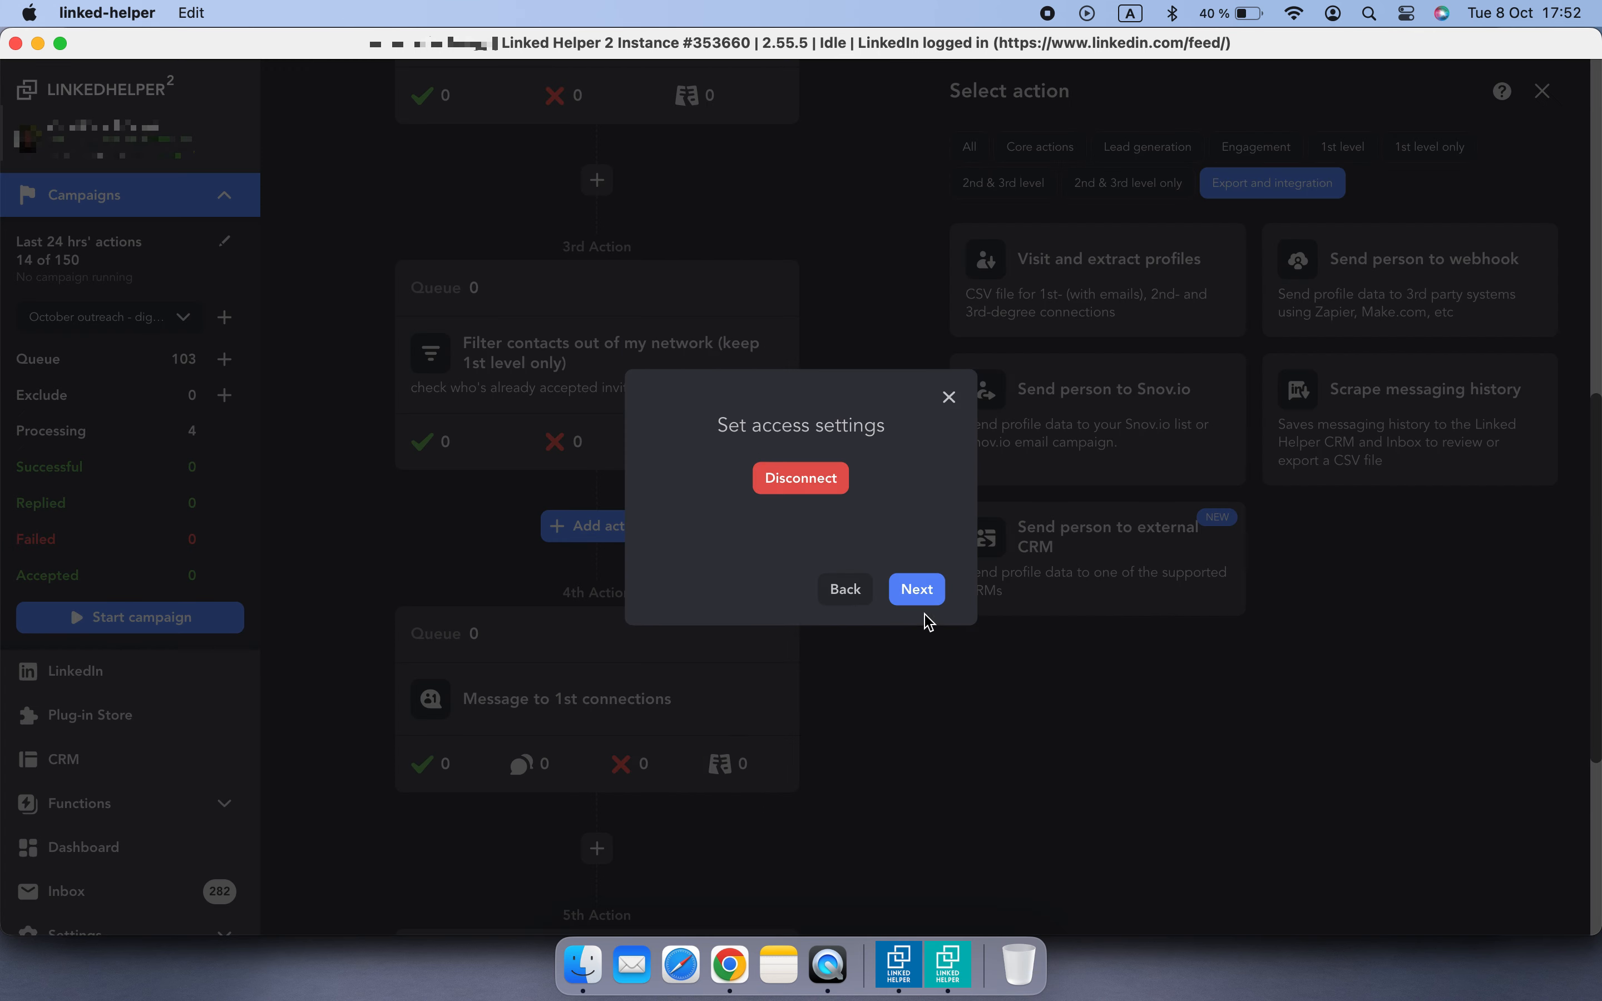
left_click(917, 589)
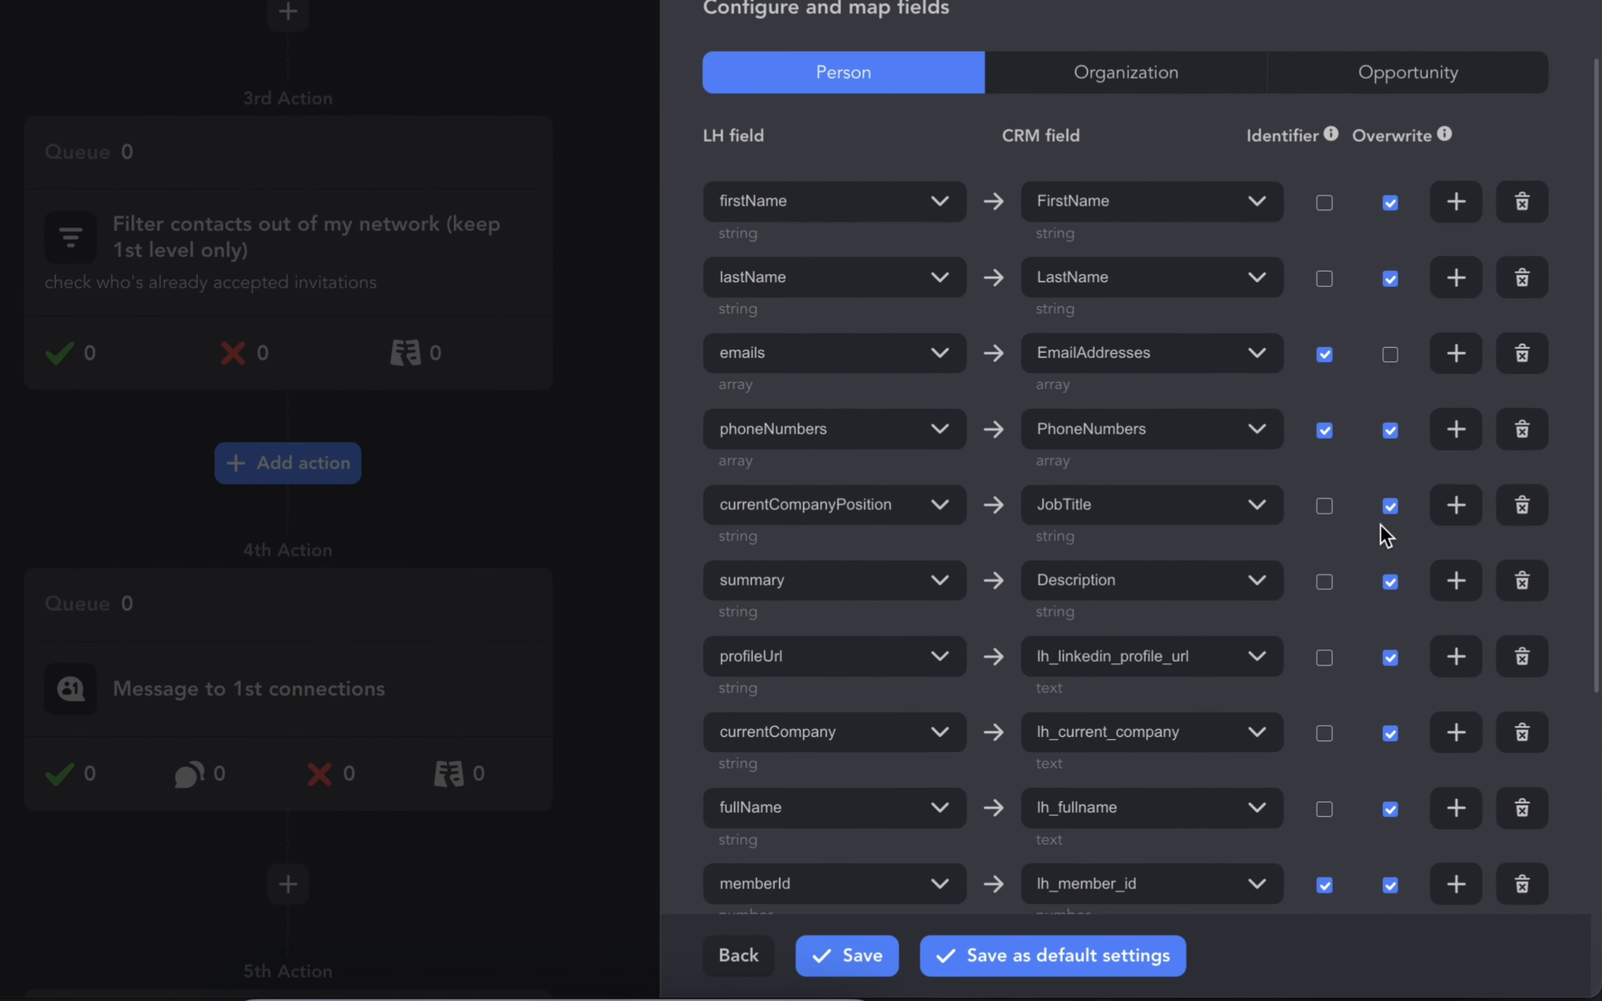
- Add a new field mapping from CONSTANT_VALUE to the existing lh_campaign_stage CRM field
scroll(1381, 527, "down", 8)
left_click(1456, 724)
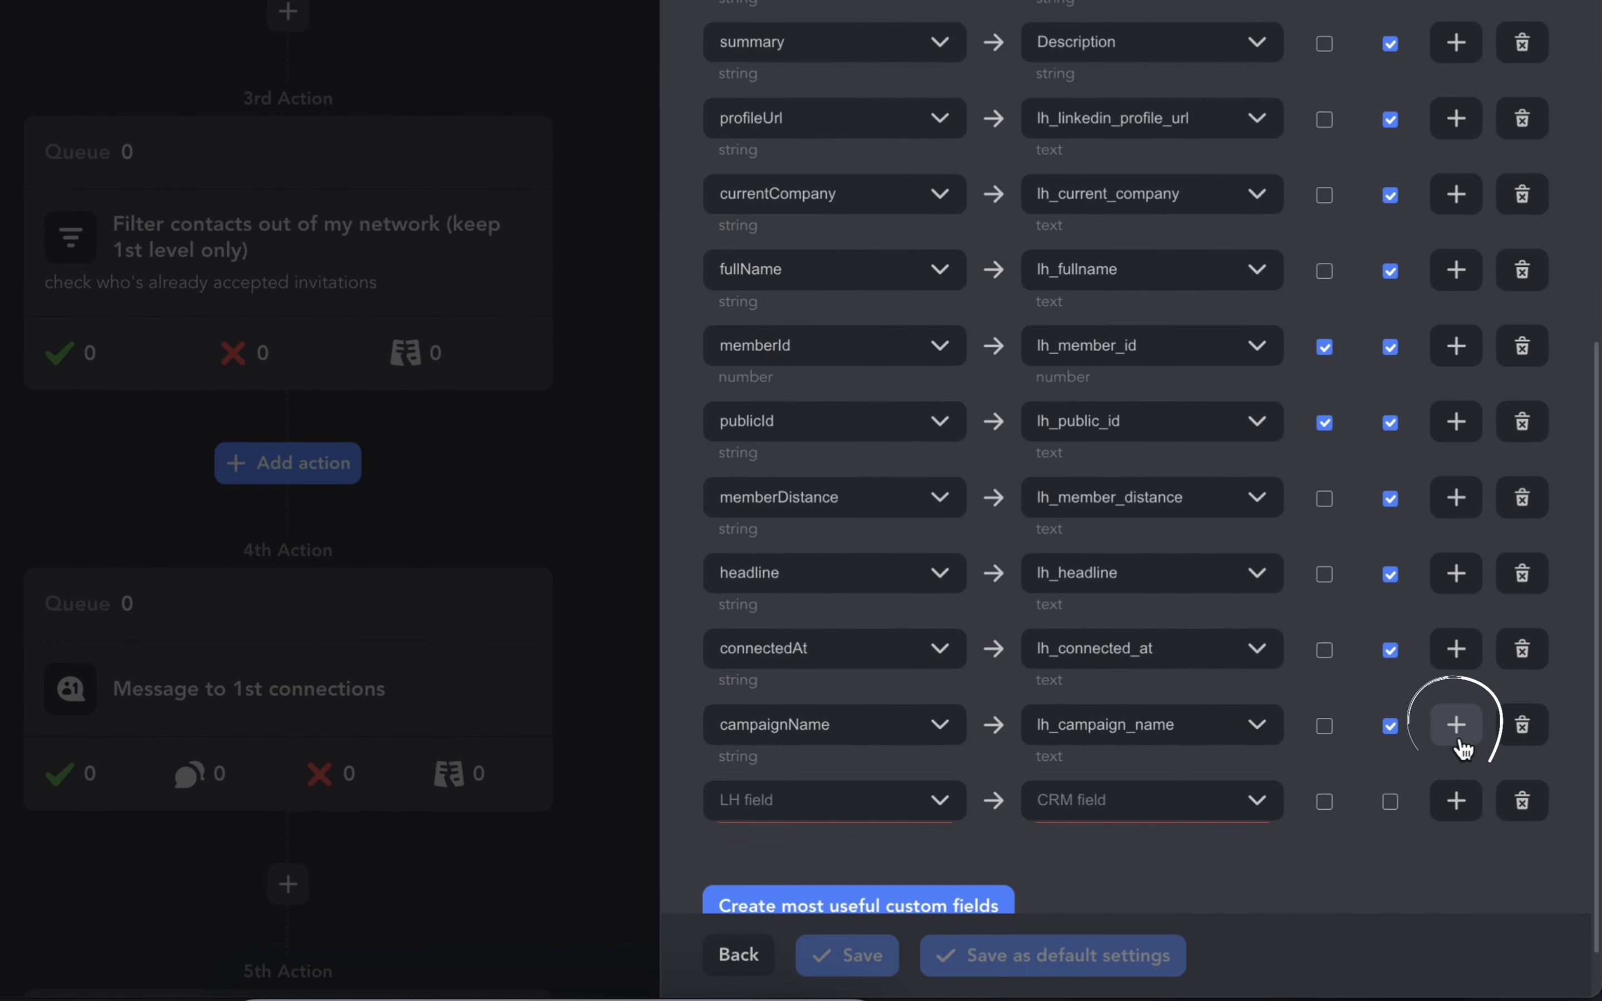
scroll(1294, 733, "down", 1)
left_click(900, 722)
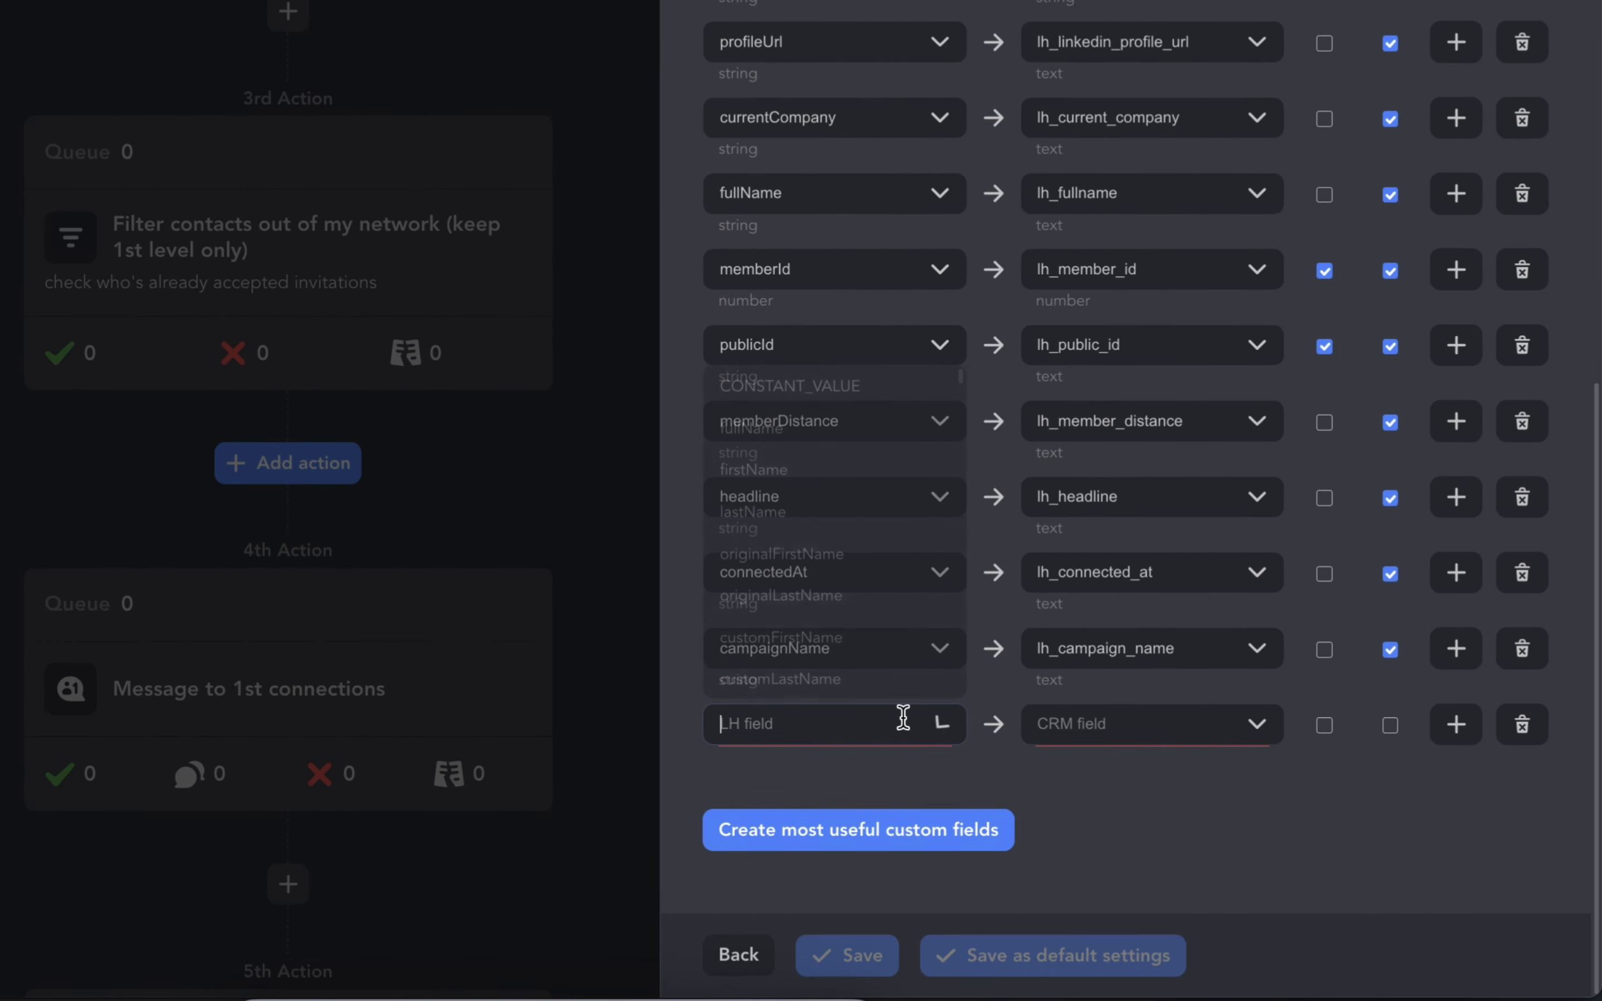
left_click(874, 387)
left_click(1104, 753)
type("s")
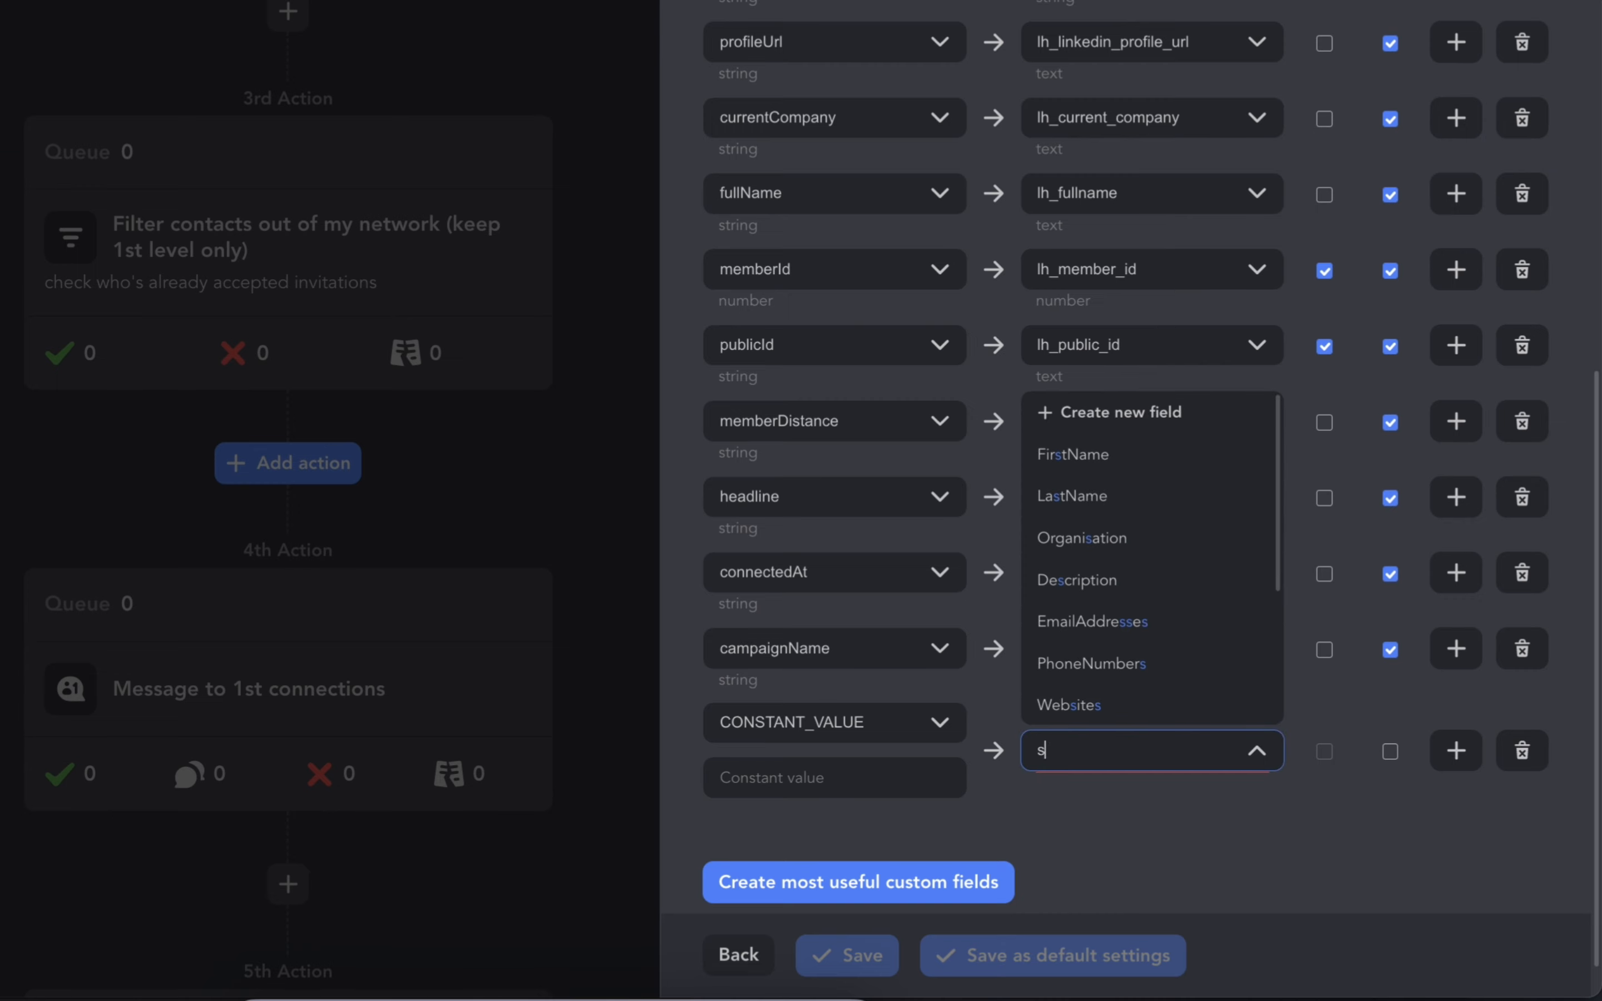
type("tage")
left_click(1118, 836)
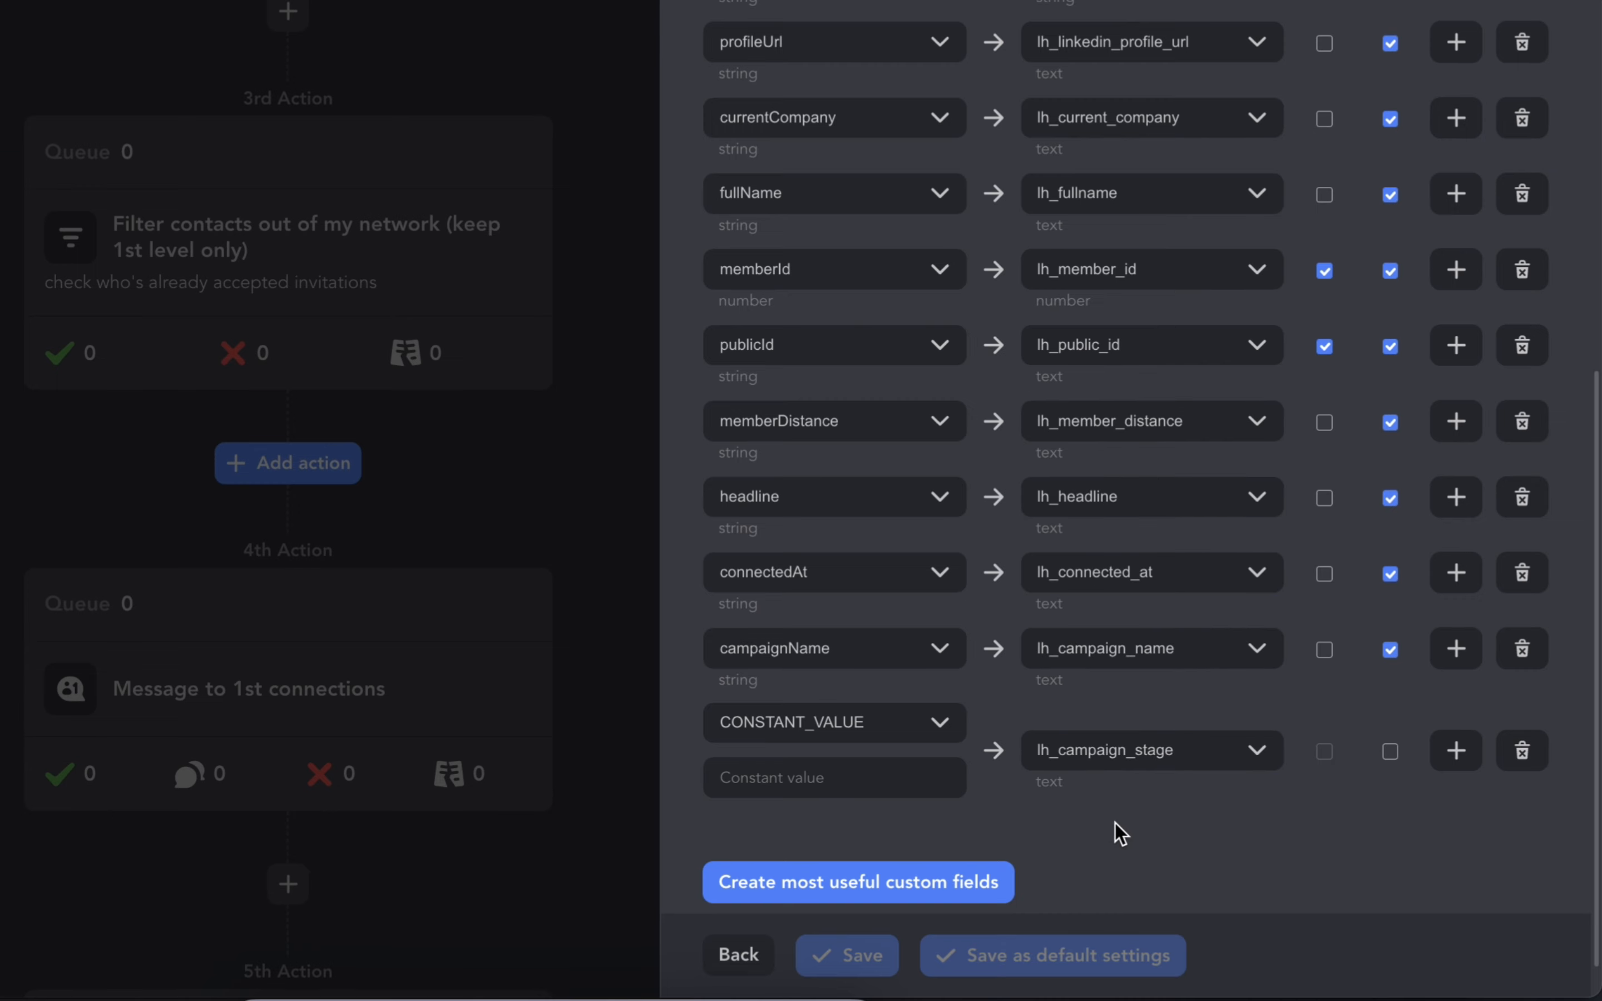
- Set the constant value to Accepted and enable overwrite for this mapping
left_click(859, 779)
type("Accepted")
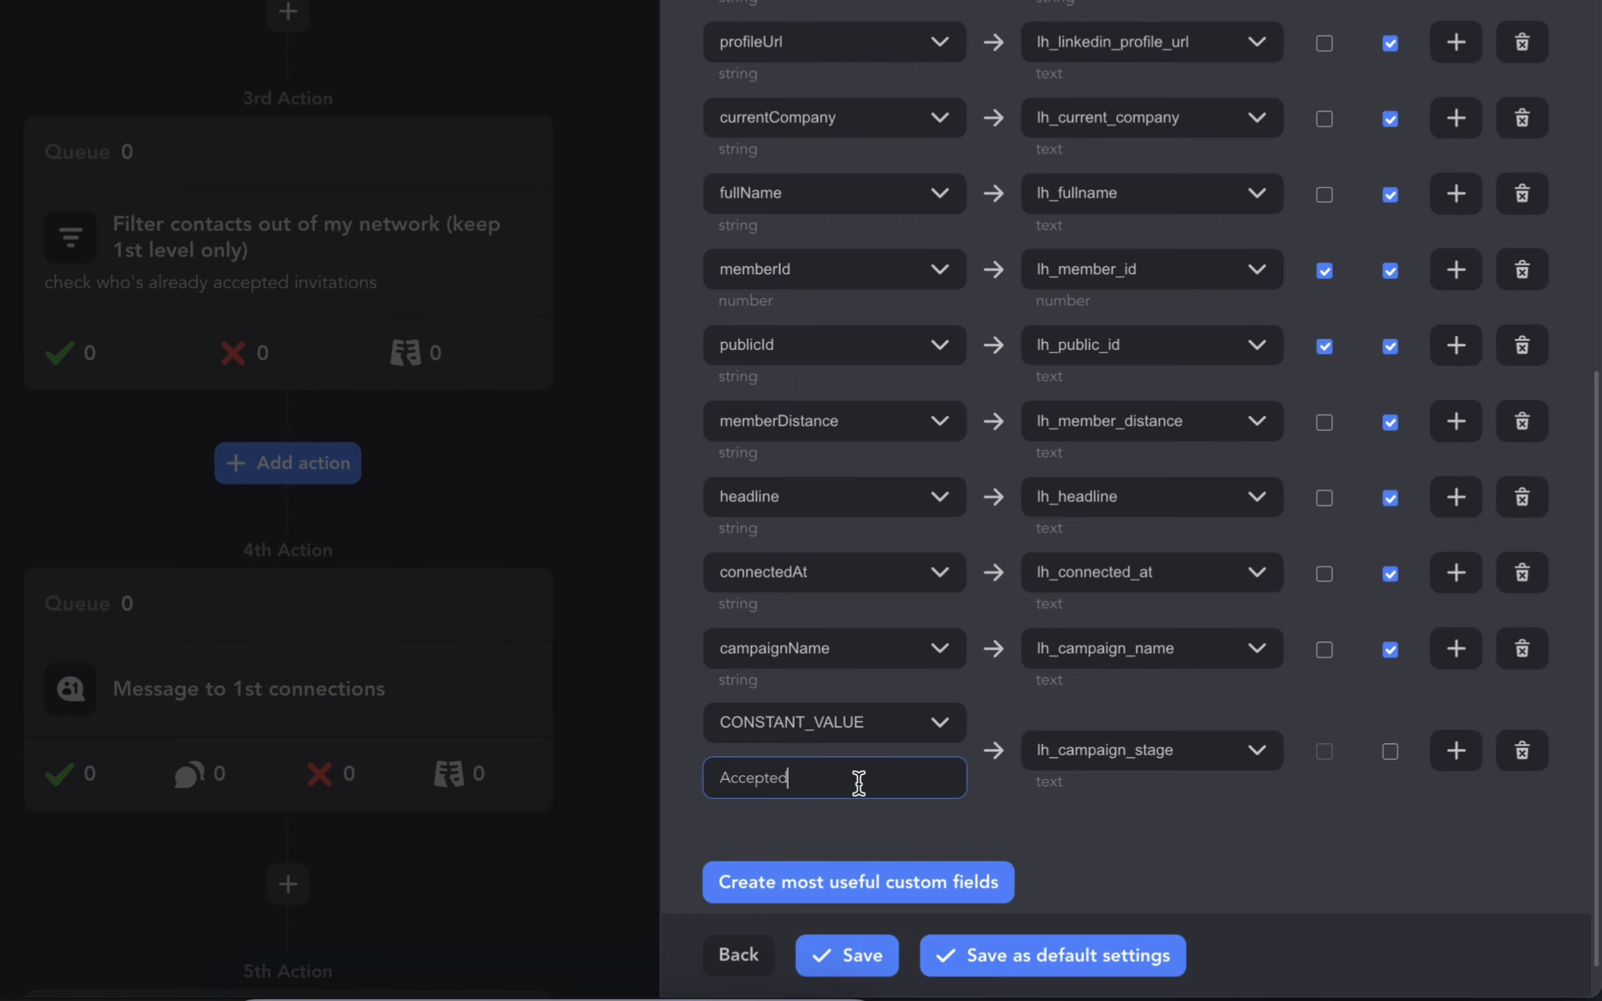
left_click(1392, 753)
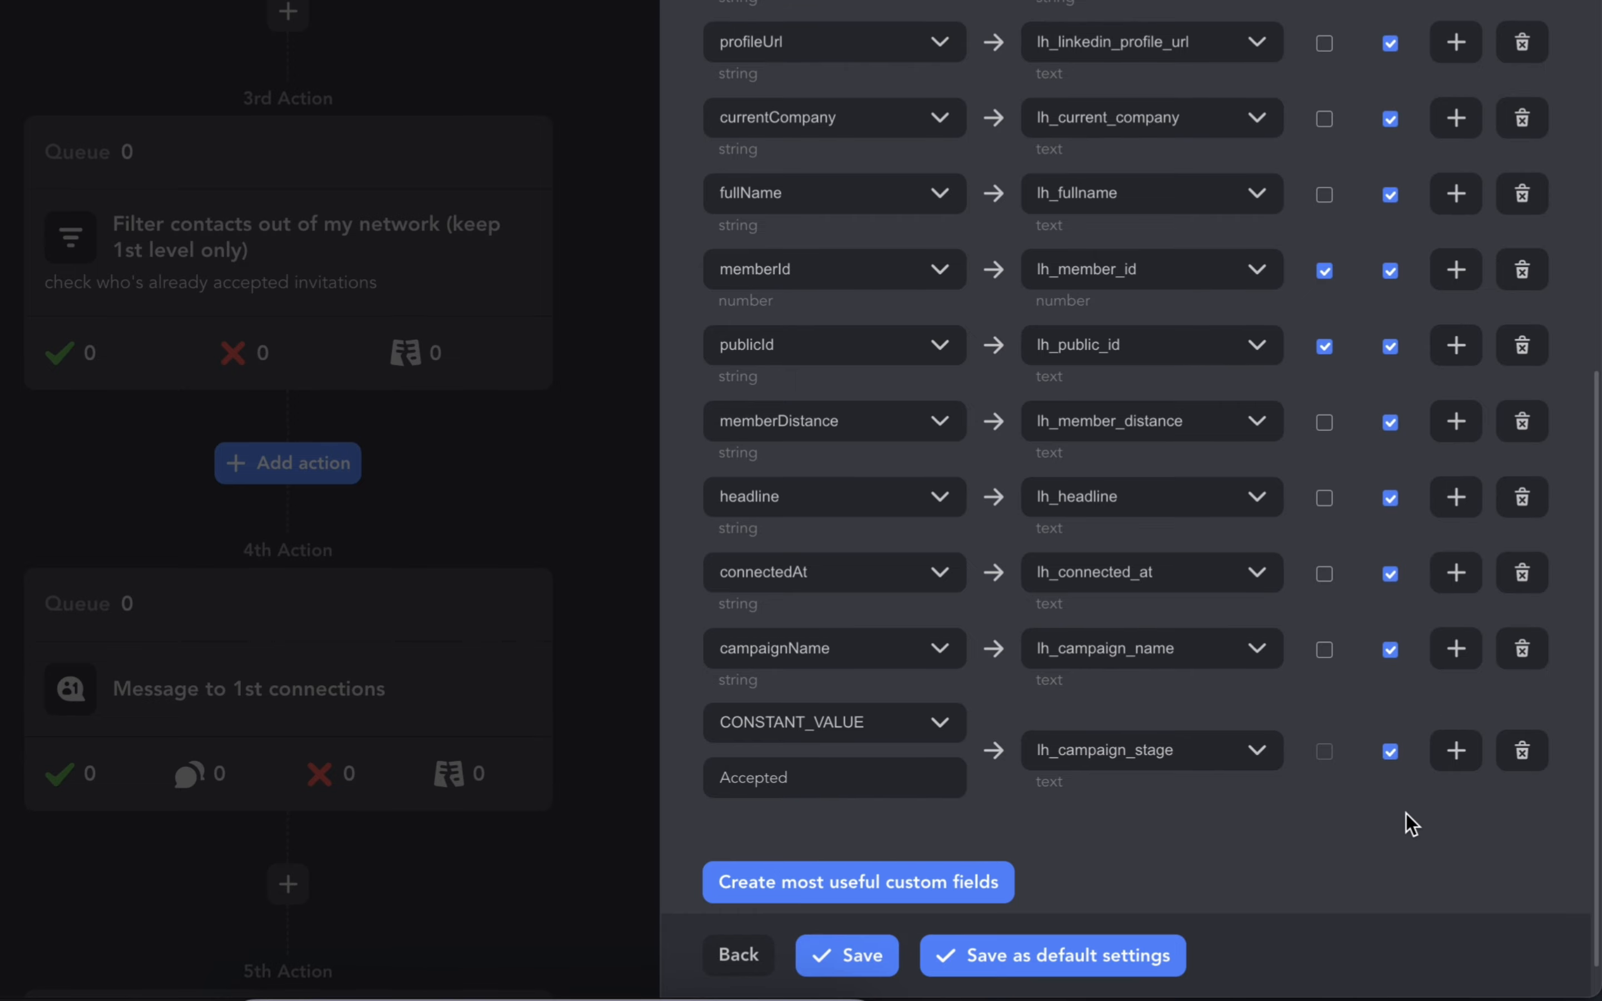
- Save the Capsule CRM configuration for the Accepted stage mapping
scroll(1411, 825, "down", 1)
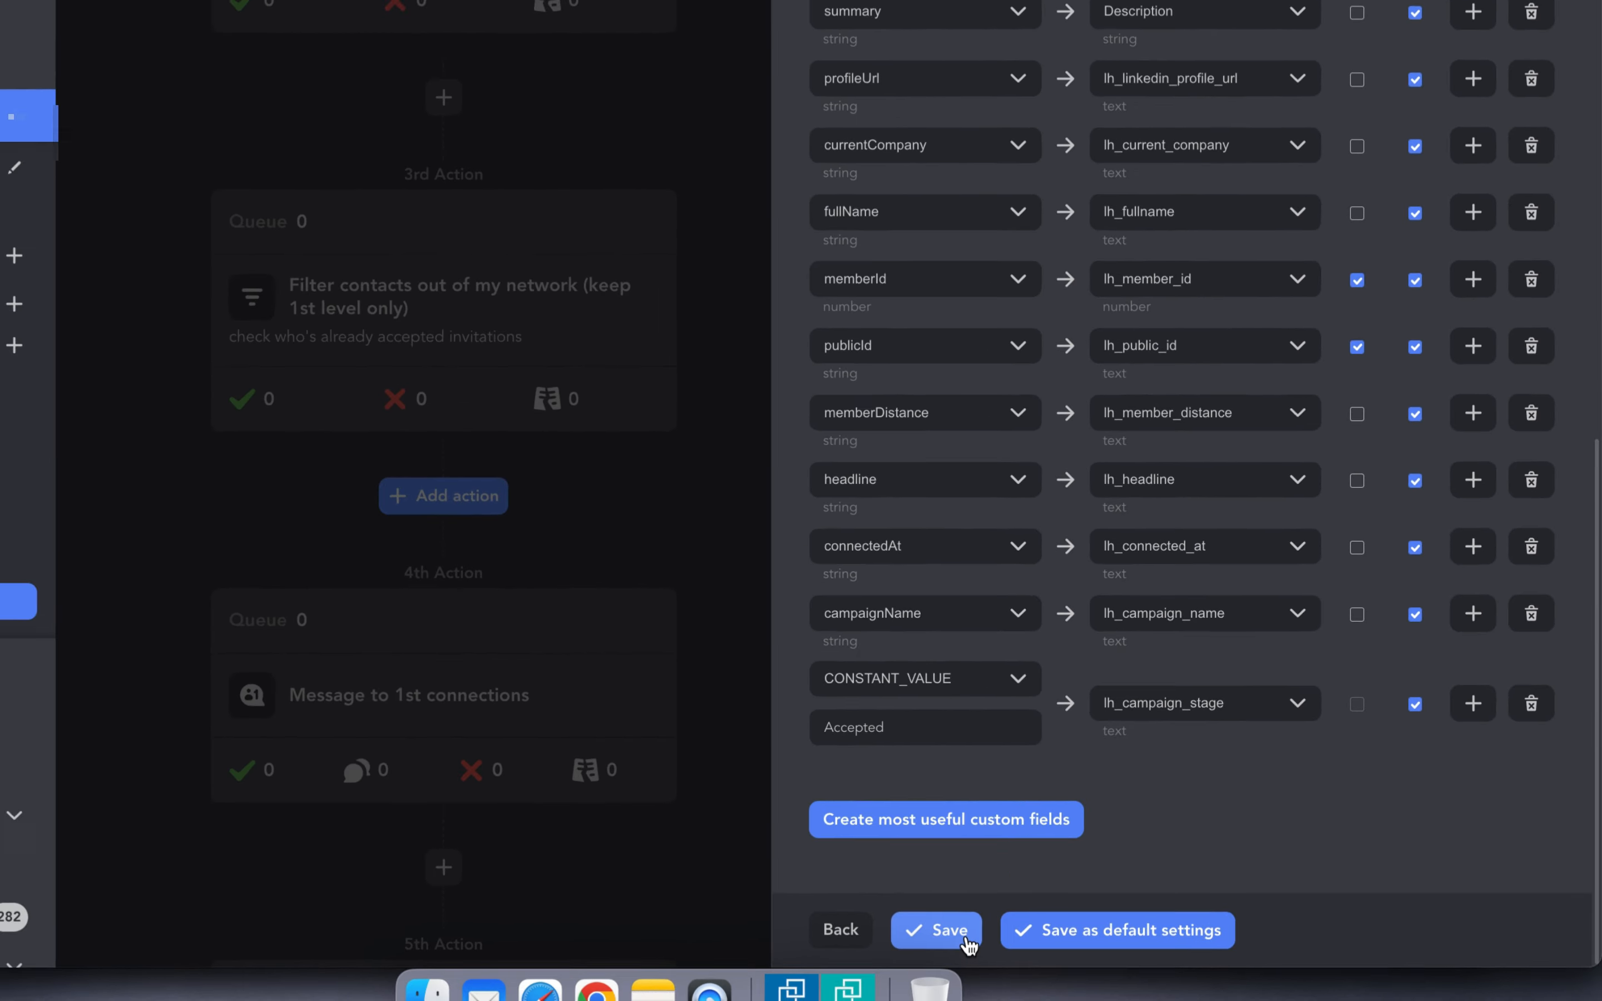
left_click(880, 969)
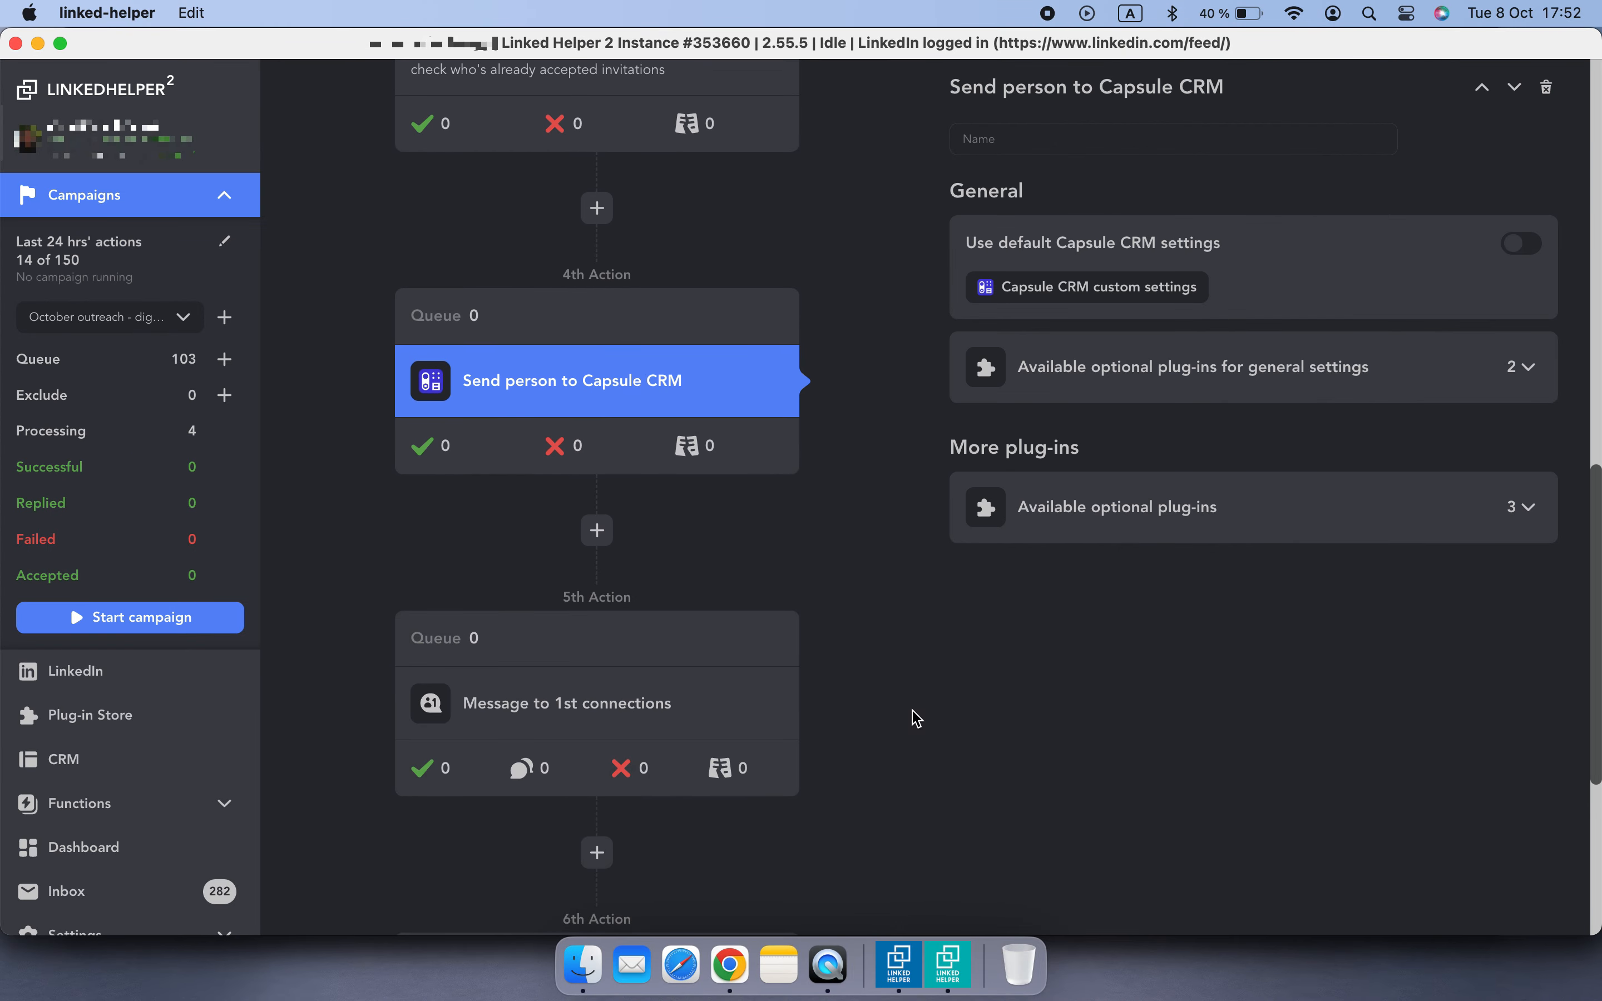
- Insert a Send person to external CRM action for Capsule CRM after the Message to 1st connections action
scroll(917, 719, "down", 5)
left_click(751, 429)
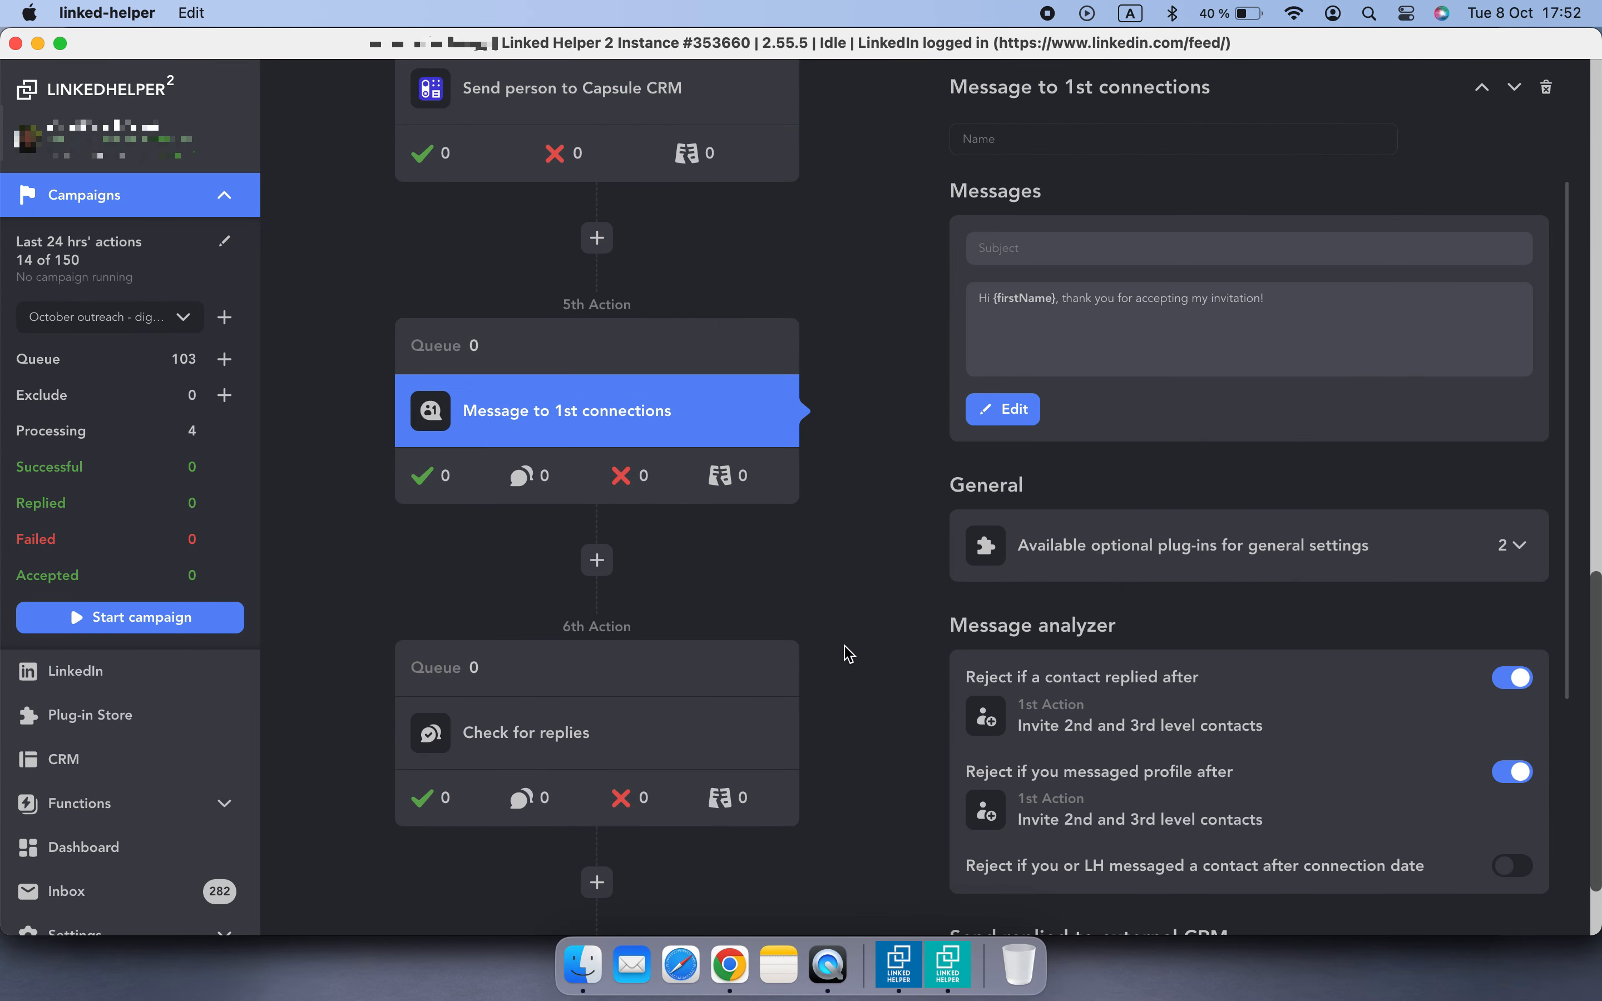
left_click(596, 559)
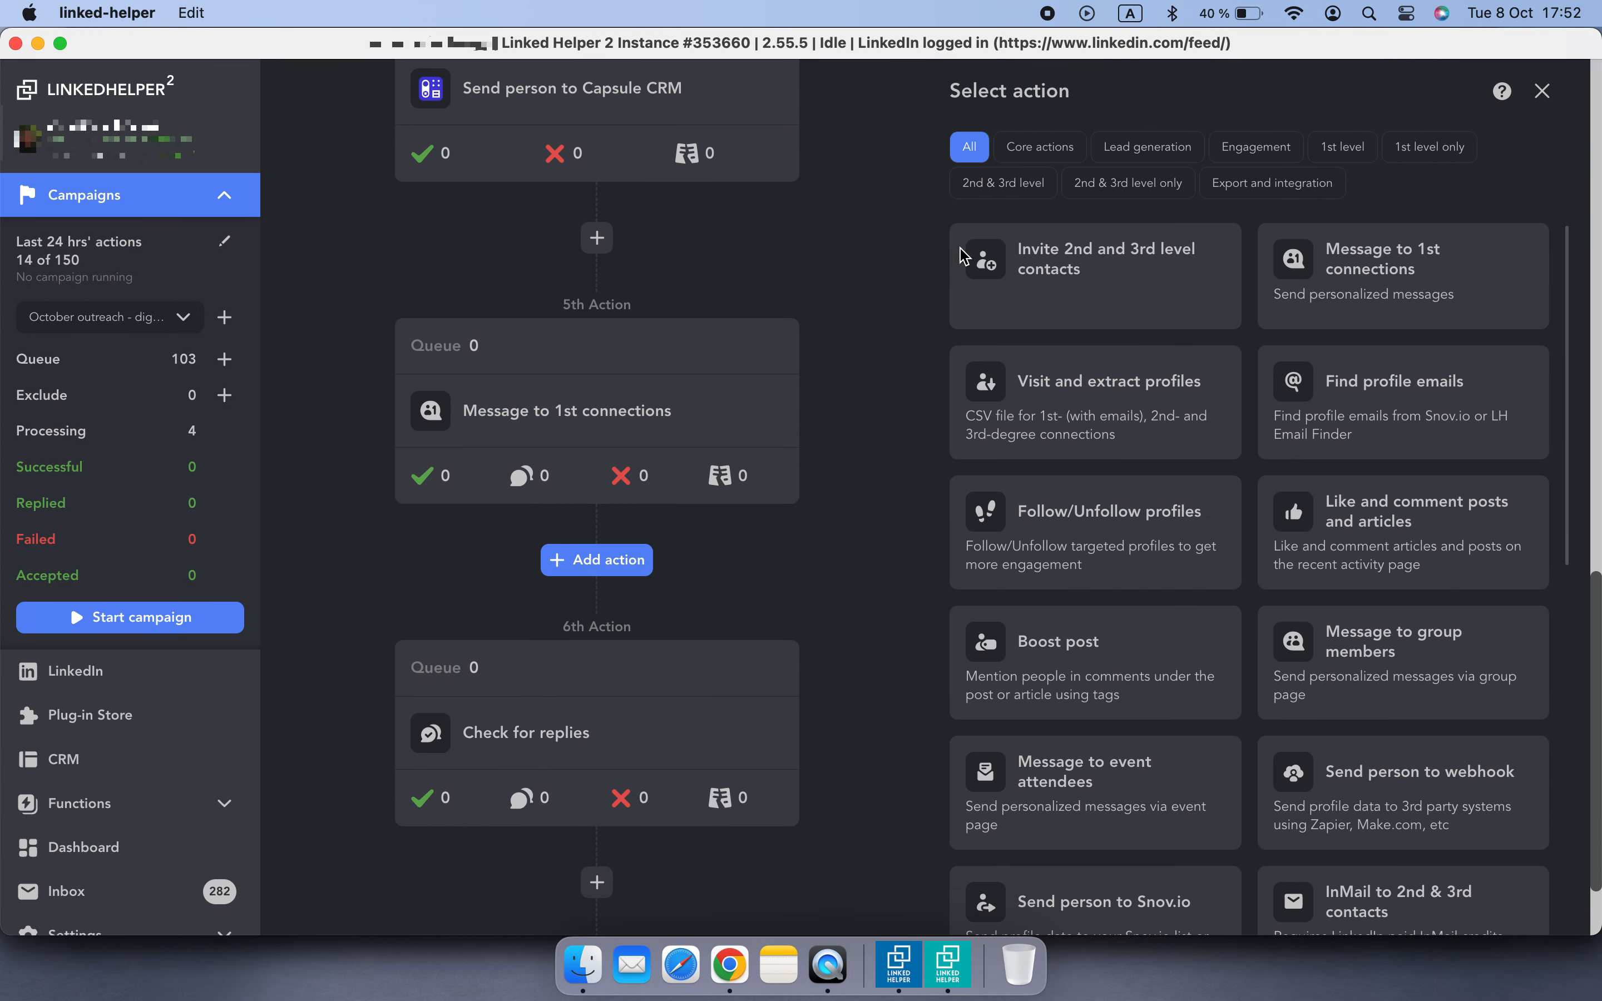
left_click(1254, 191)
left_click(1177, 595)
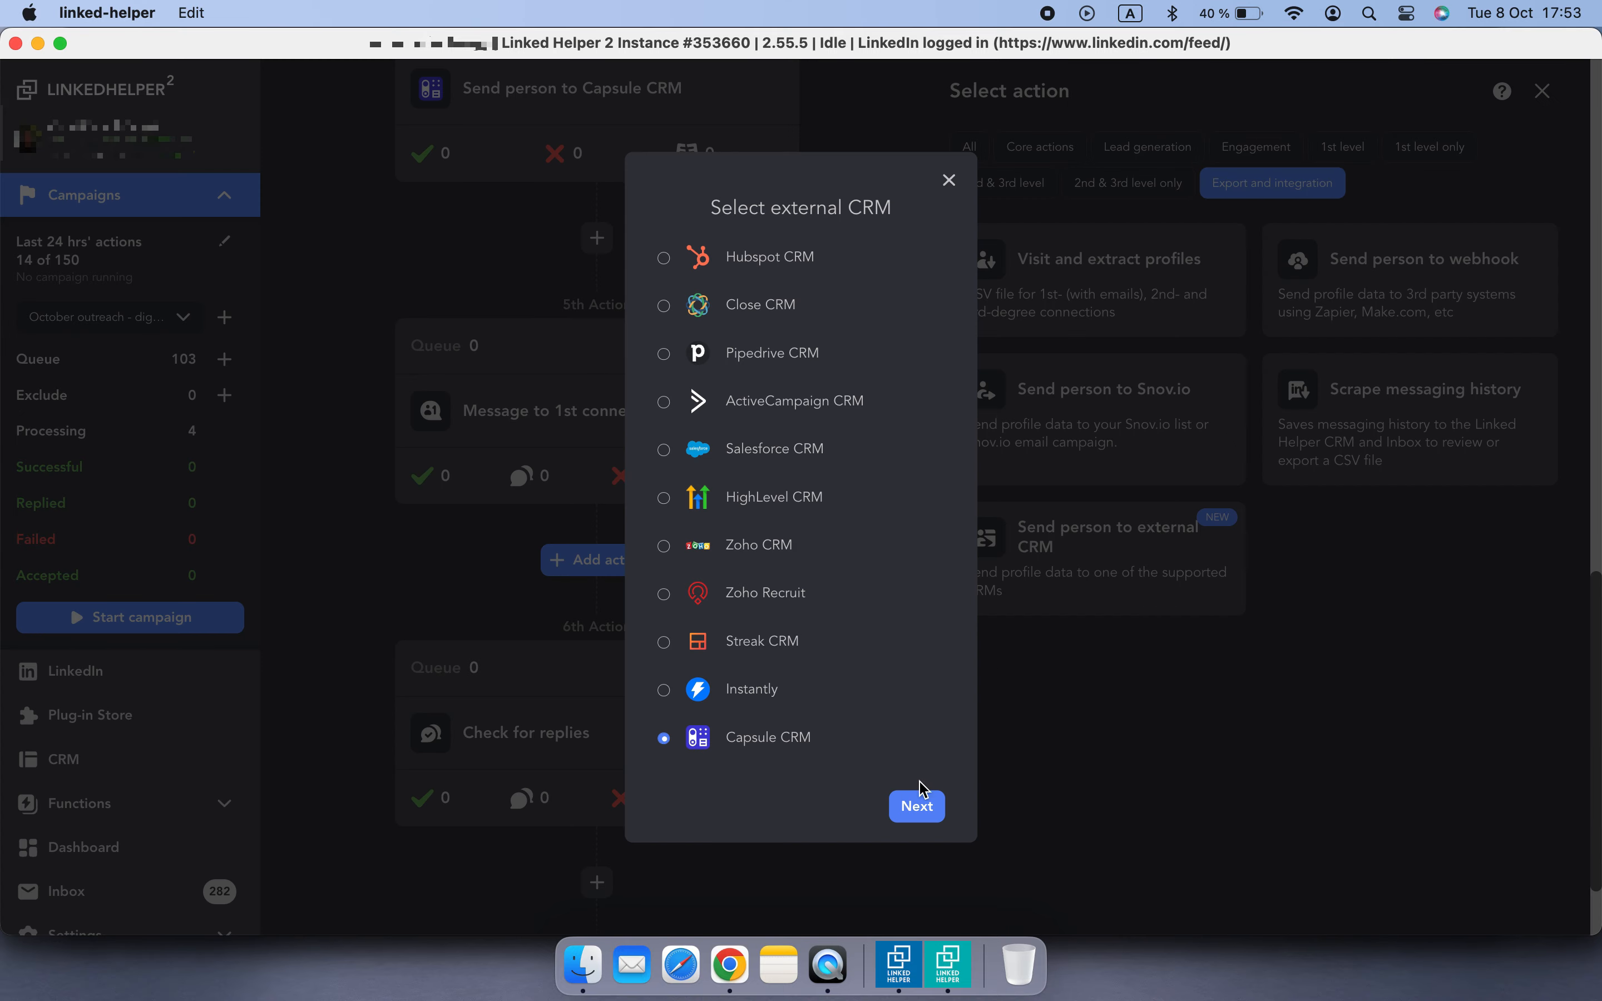
left_click(916, 805)
left_click(917, 590)
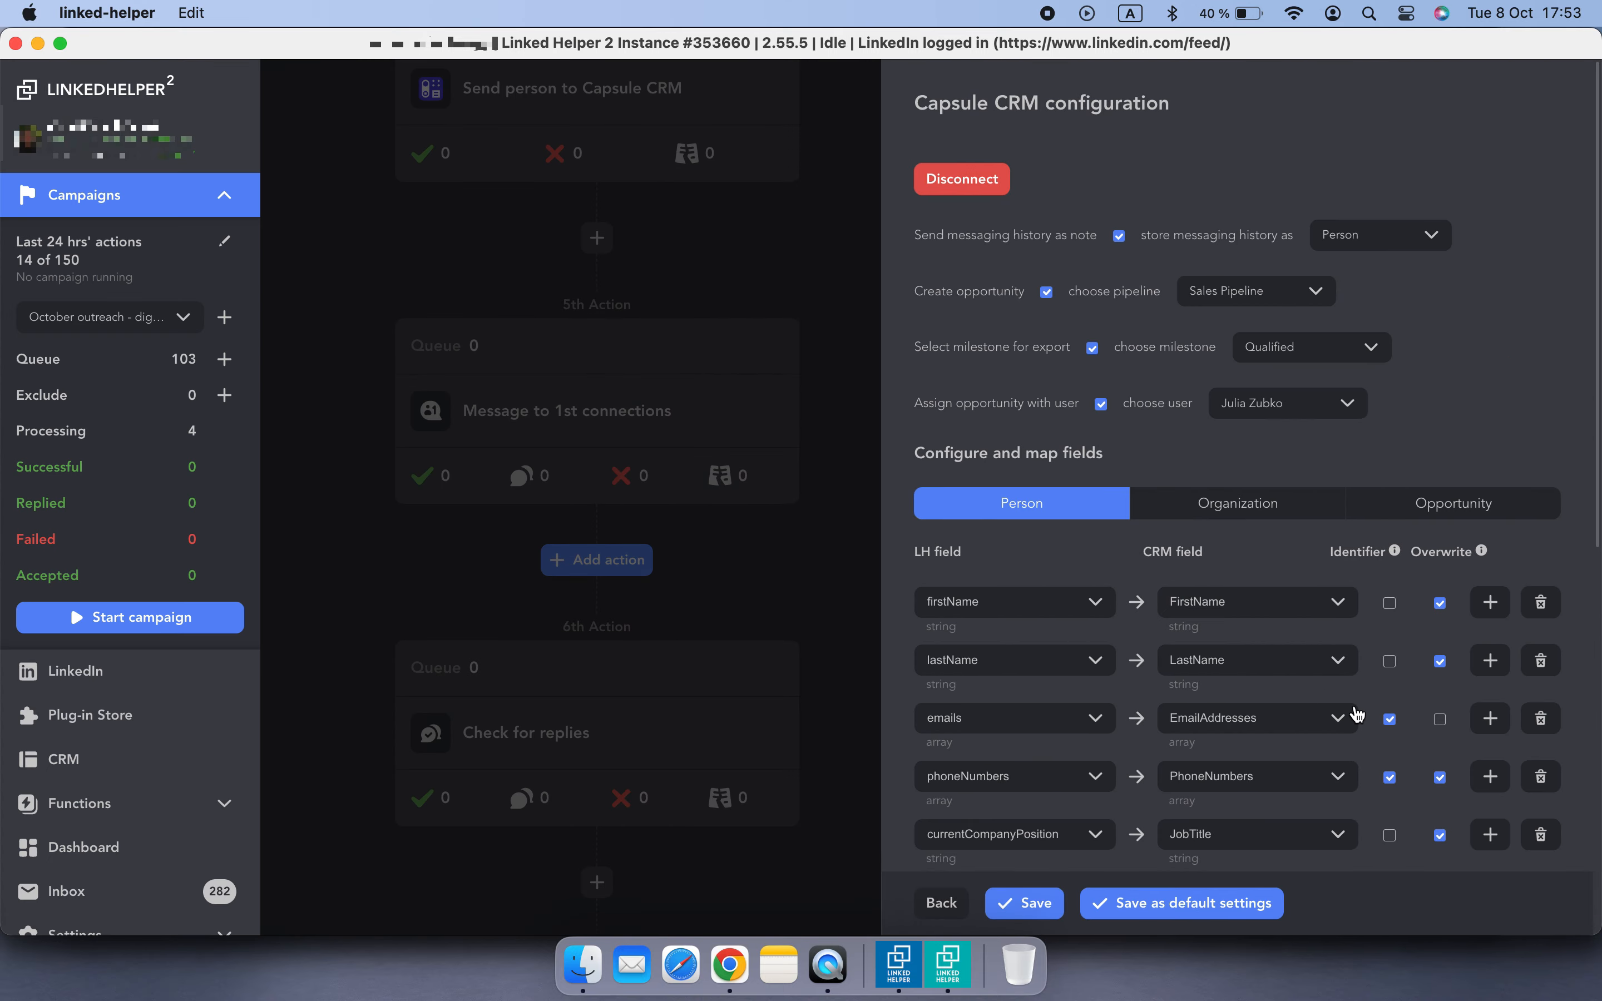
- Add a new field mapping from CONSTANT_VALUE to the existing lh_campaign_stage CRM field
scroll(1357, 713, "down", 10)
left_click(1480, 720)
left_click(1045, 723)
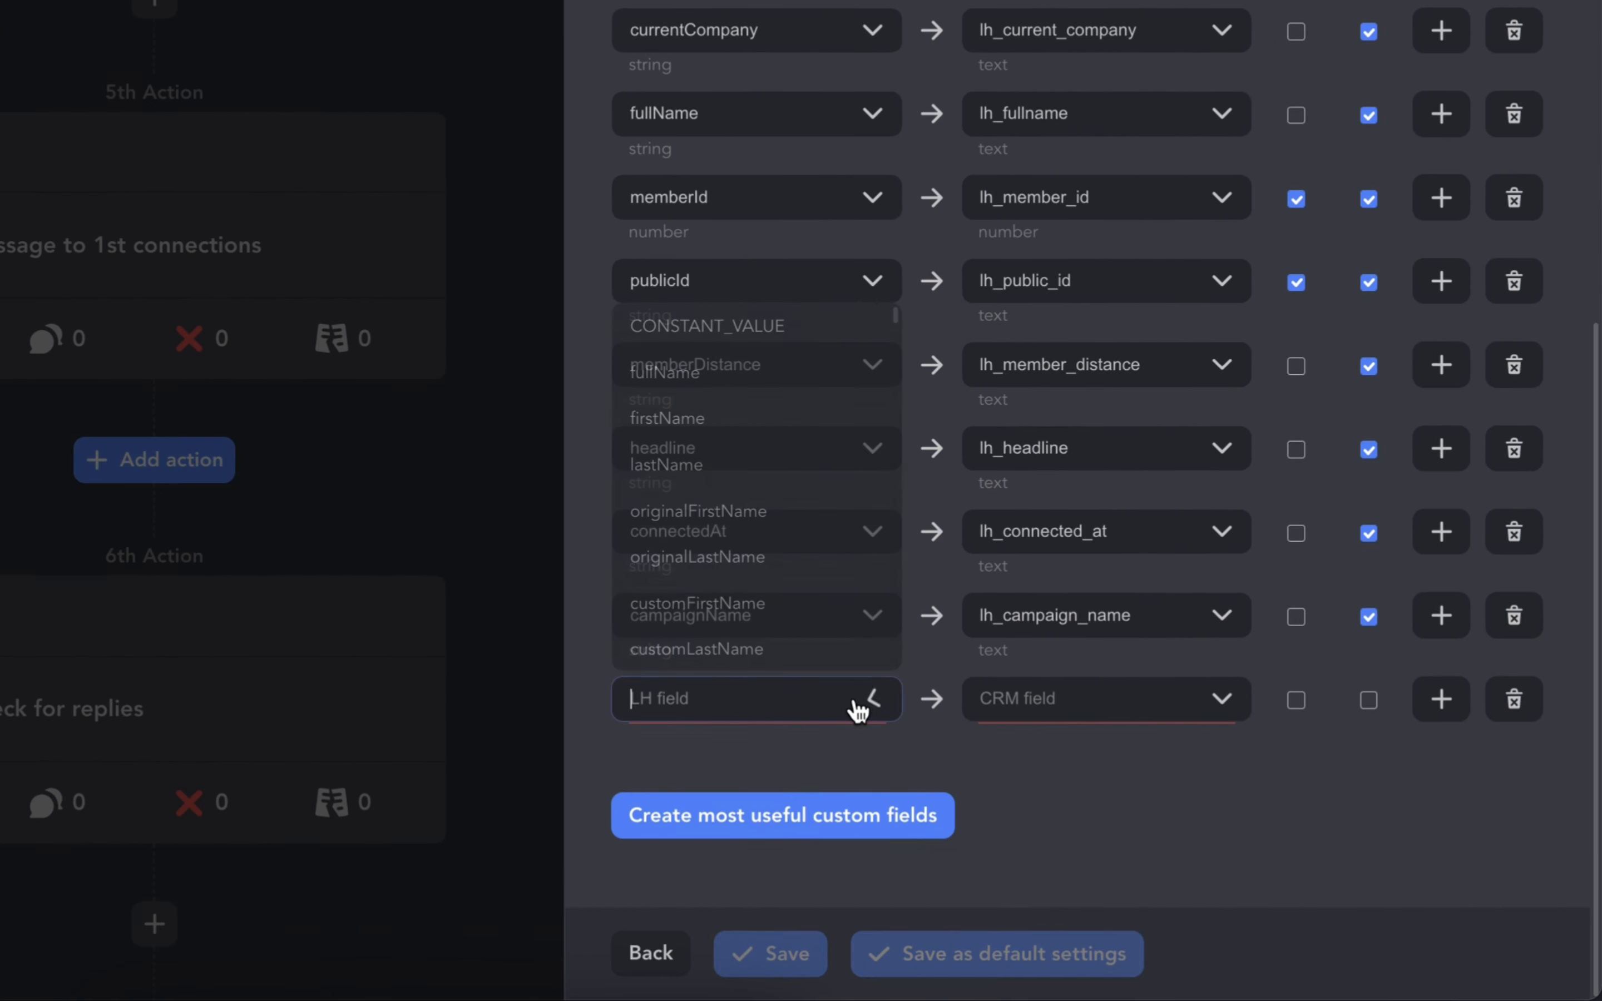
left_click(850, 342)
left_click(1058, 726)
type("stage")
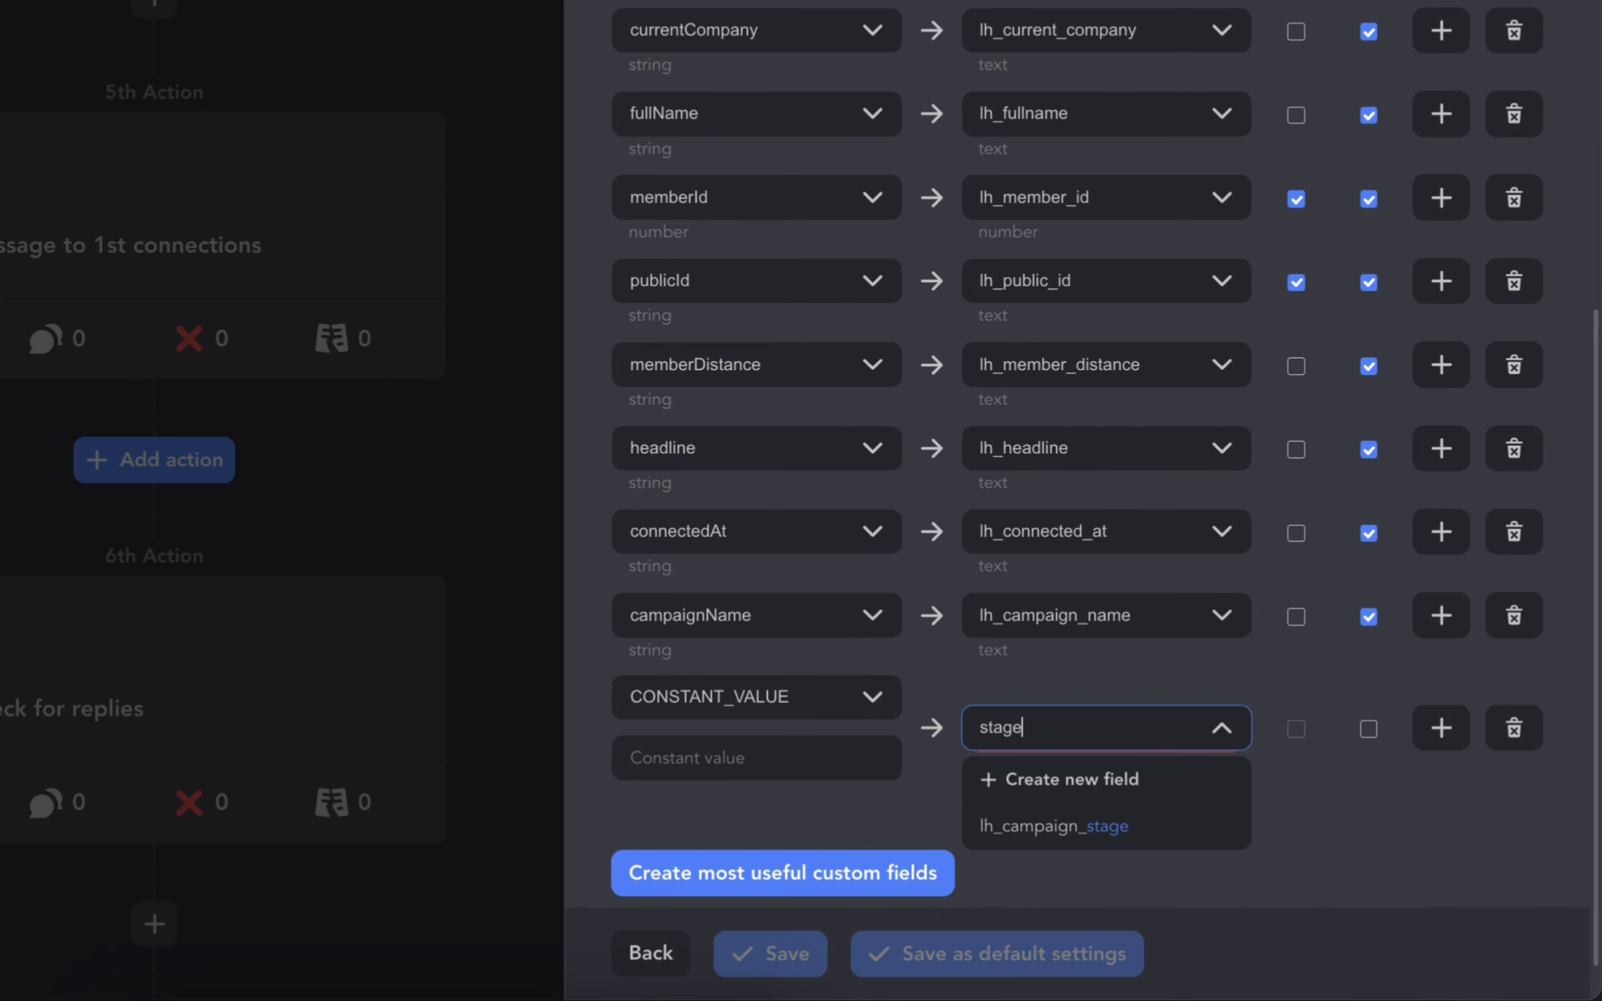
left_click(1055, 826)
- Set the constant value to 1st follow-up sent, enable overwrite for this mapping, and save the configuration
left_click(794, 755)
type("1st")
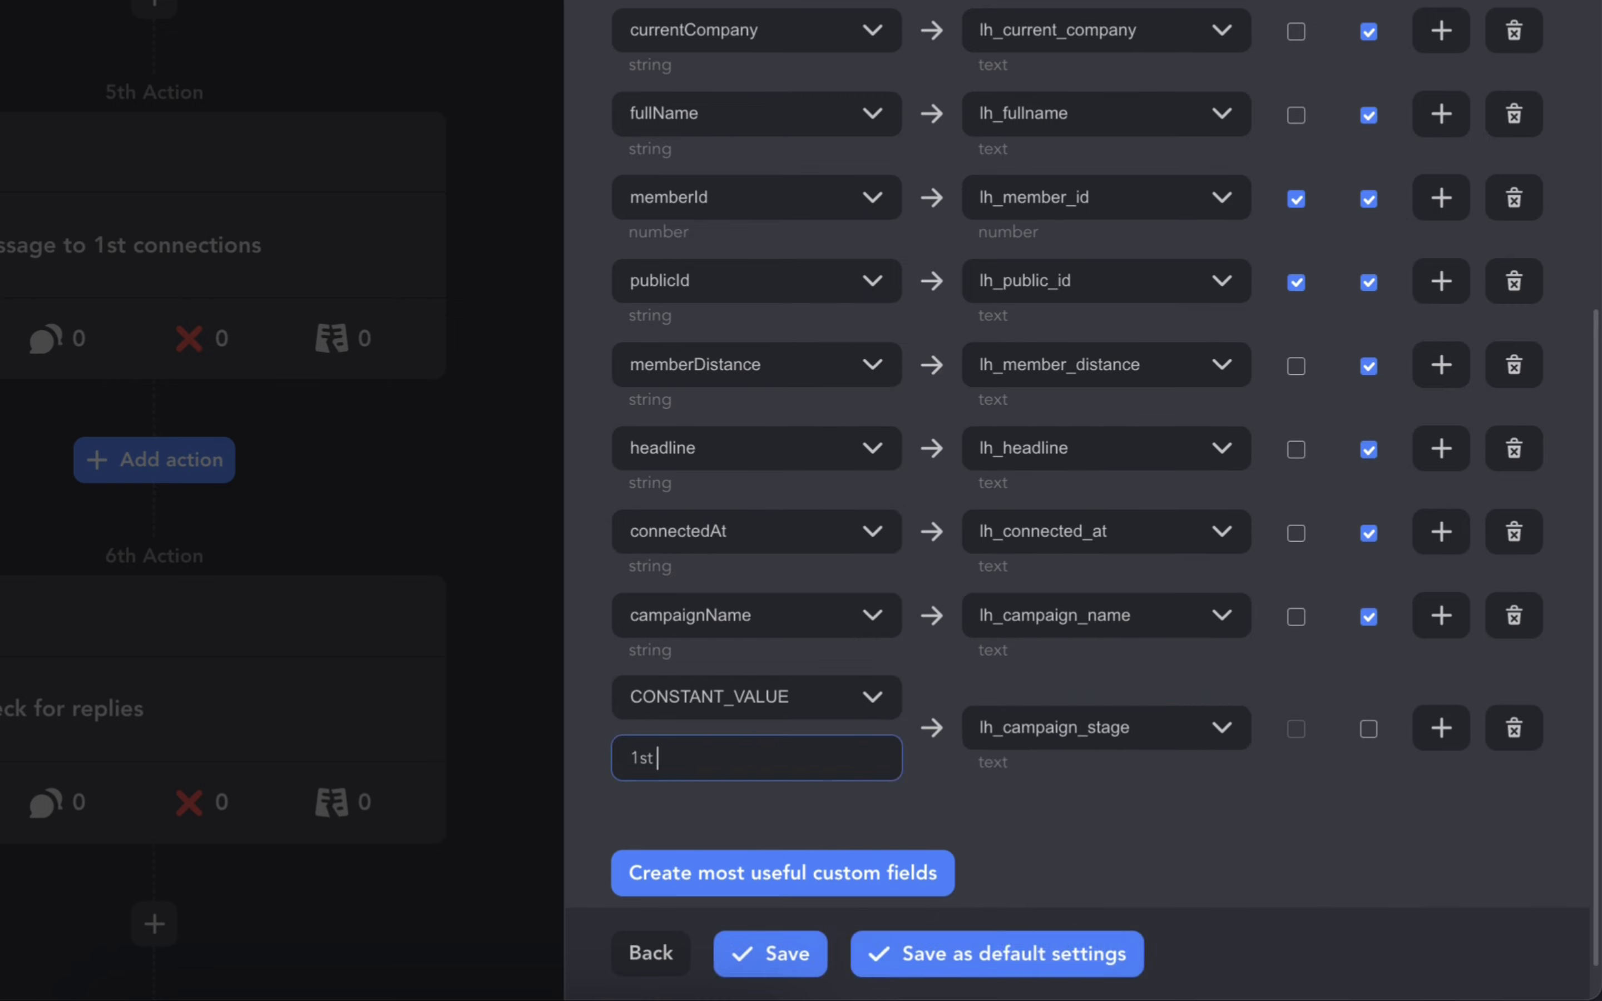
type(" follow-up sent")
left_click(1368, 729)
scroll(1201, 823, "down", 1)
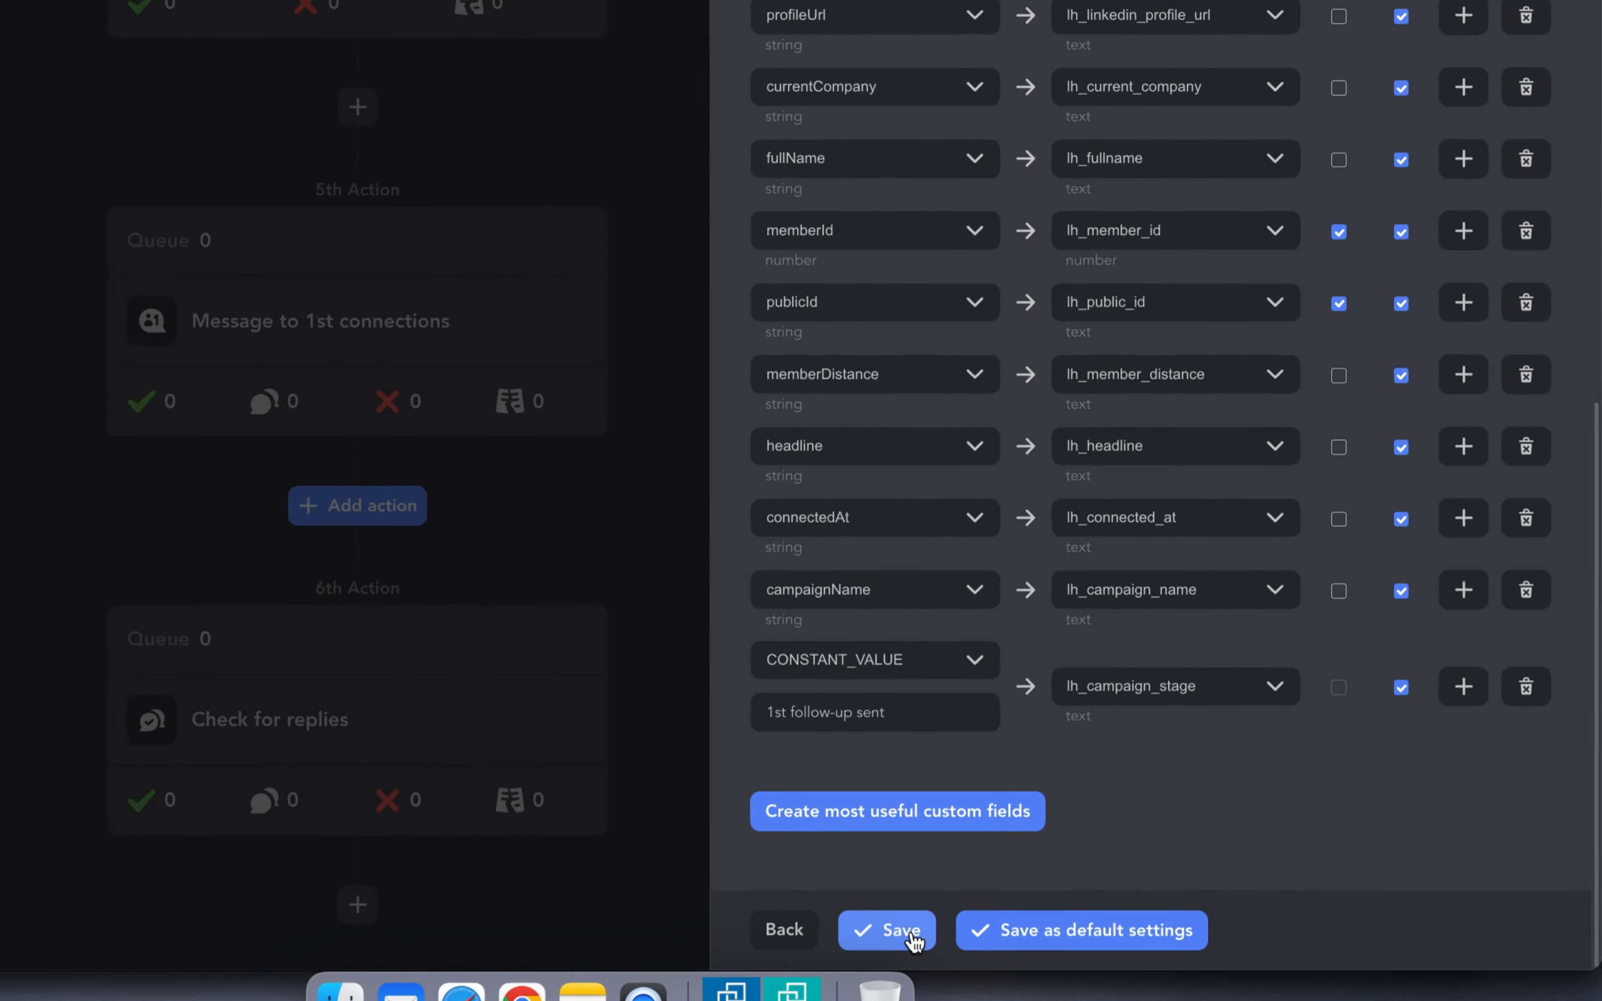
left_click(795, 957)
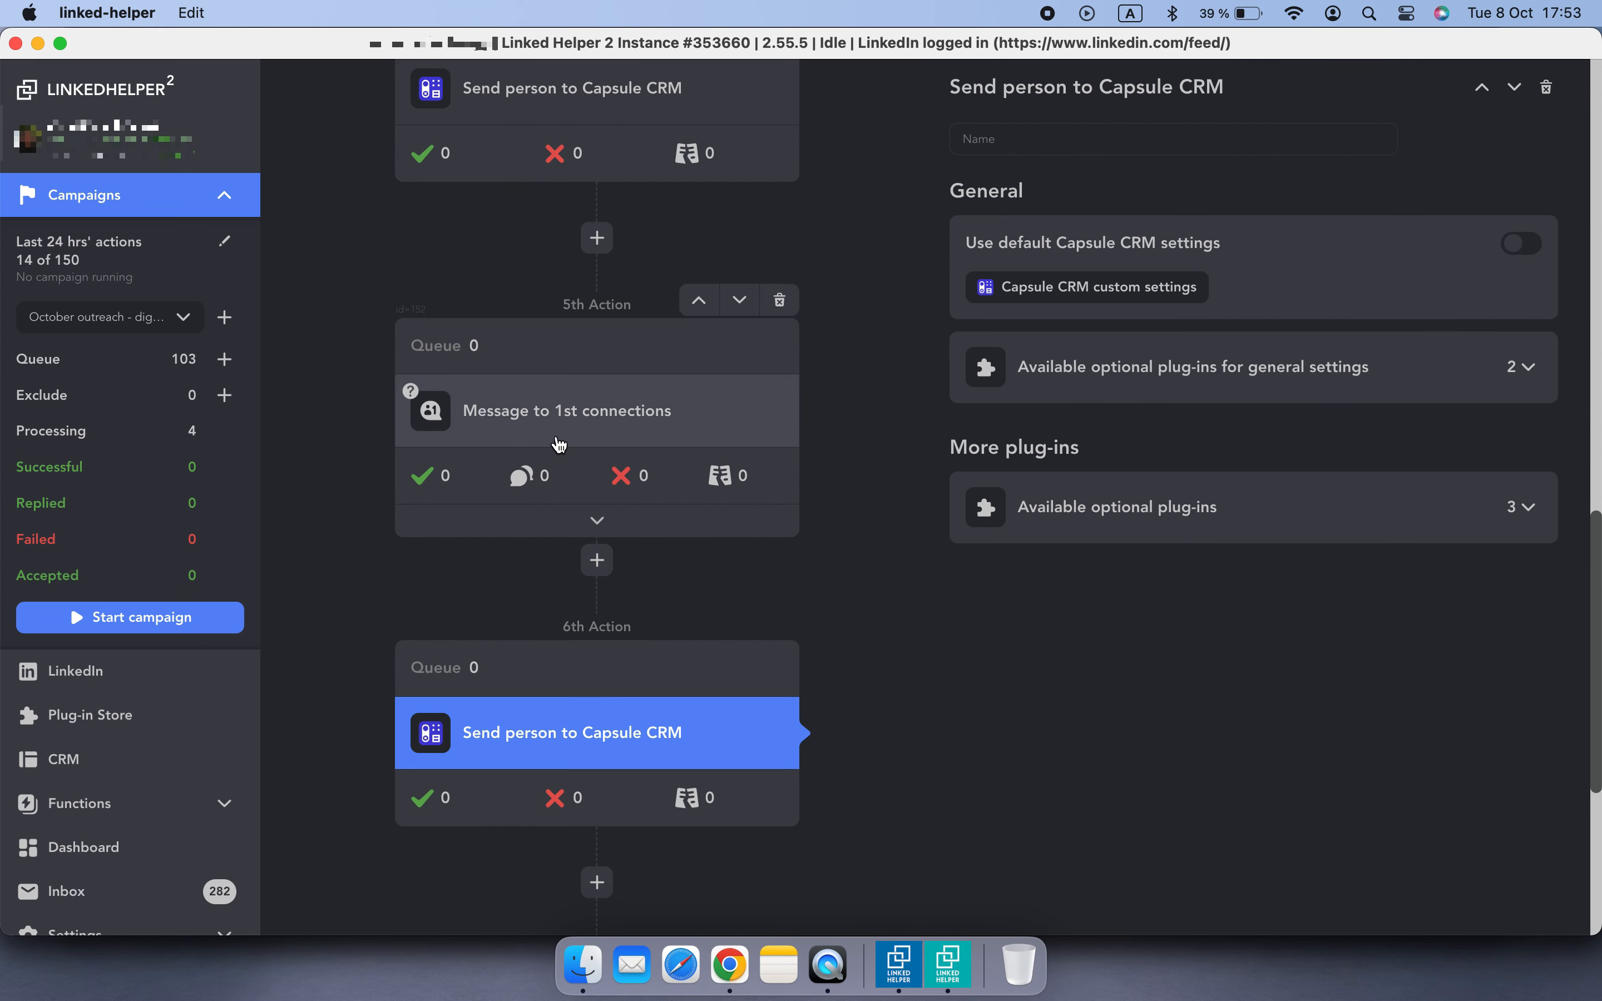
- In the Message to 1st connections action, enable sending replied contacts to an external CRM and choose Capsule CRM
left_click(543, 487)
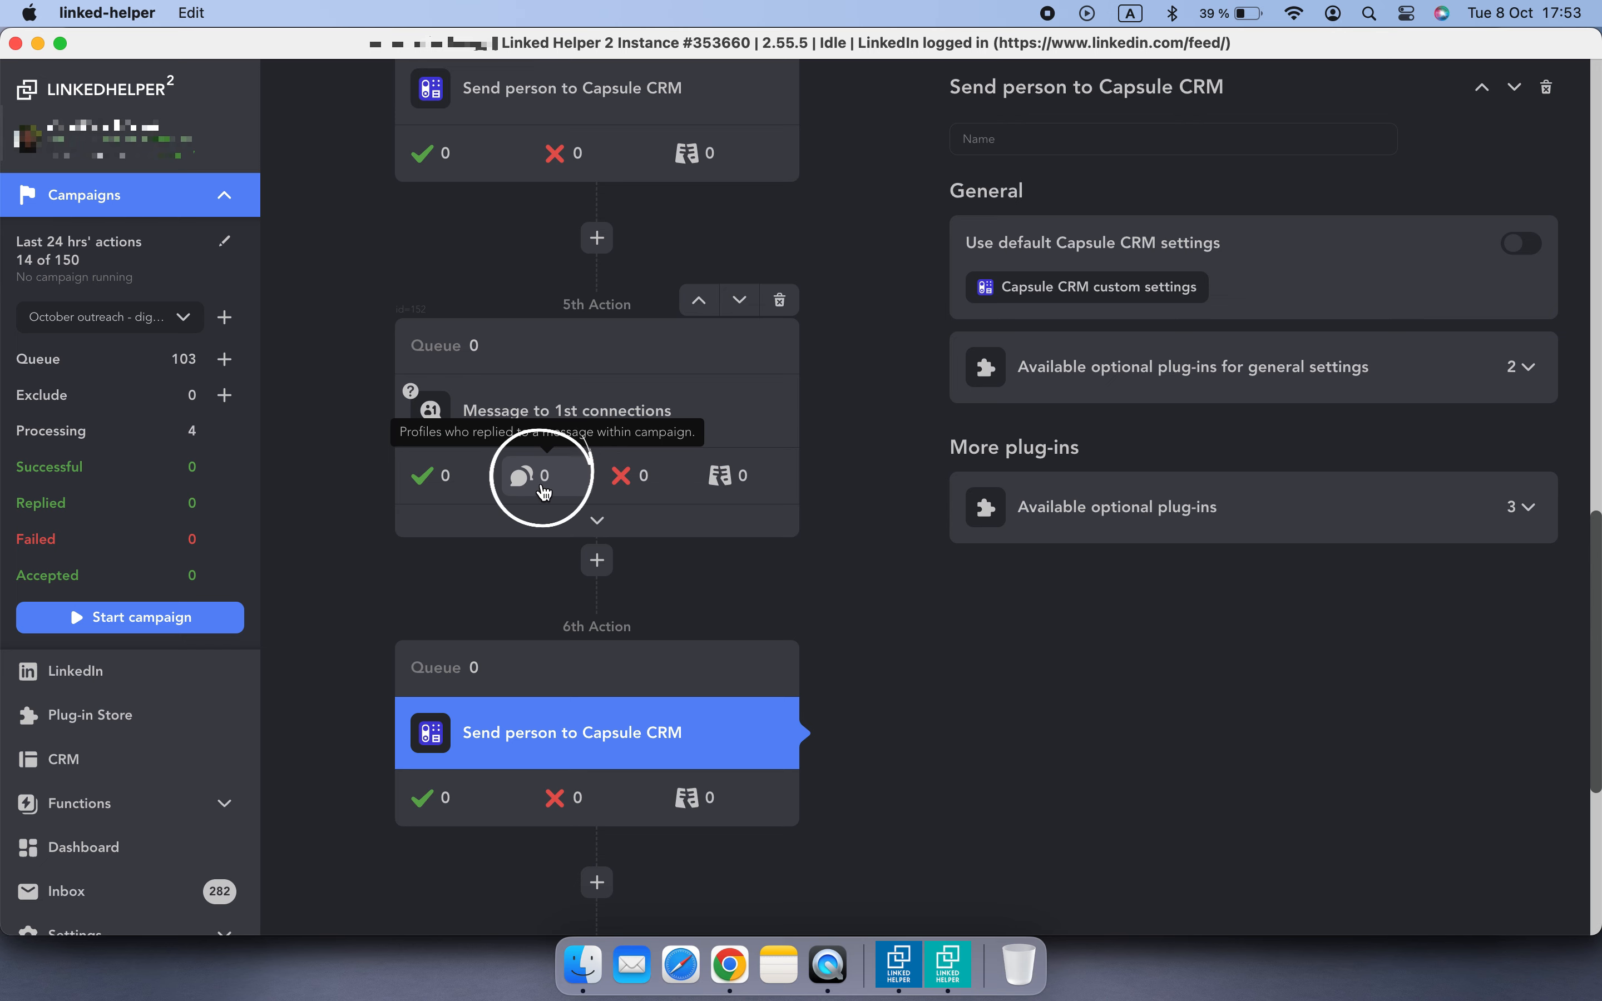
left_click(711, 432)
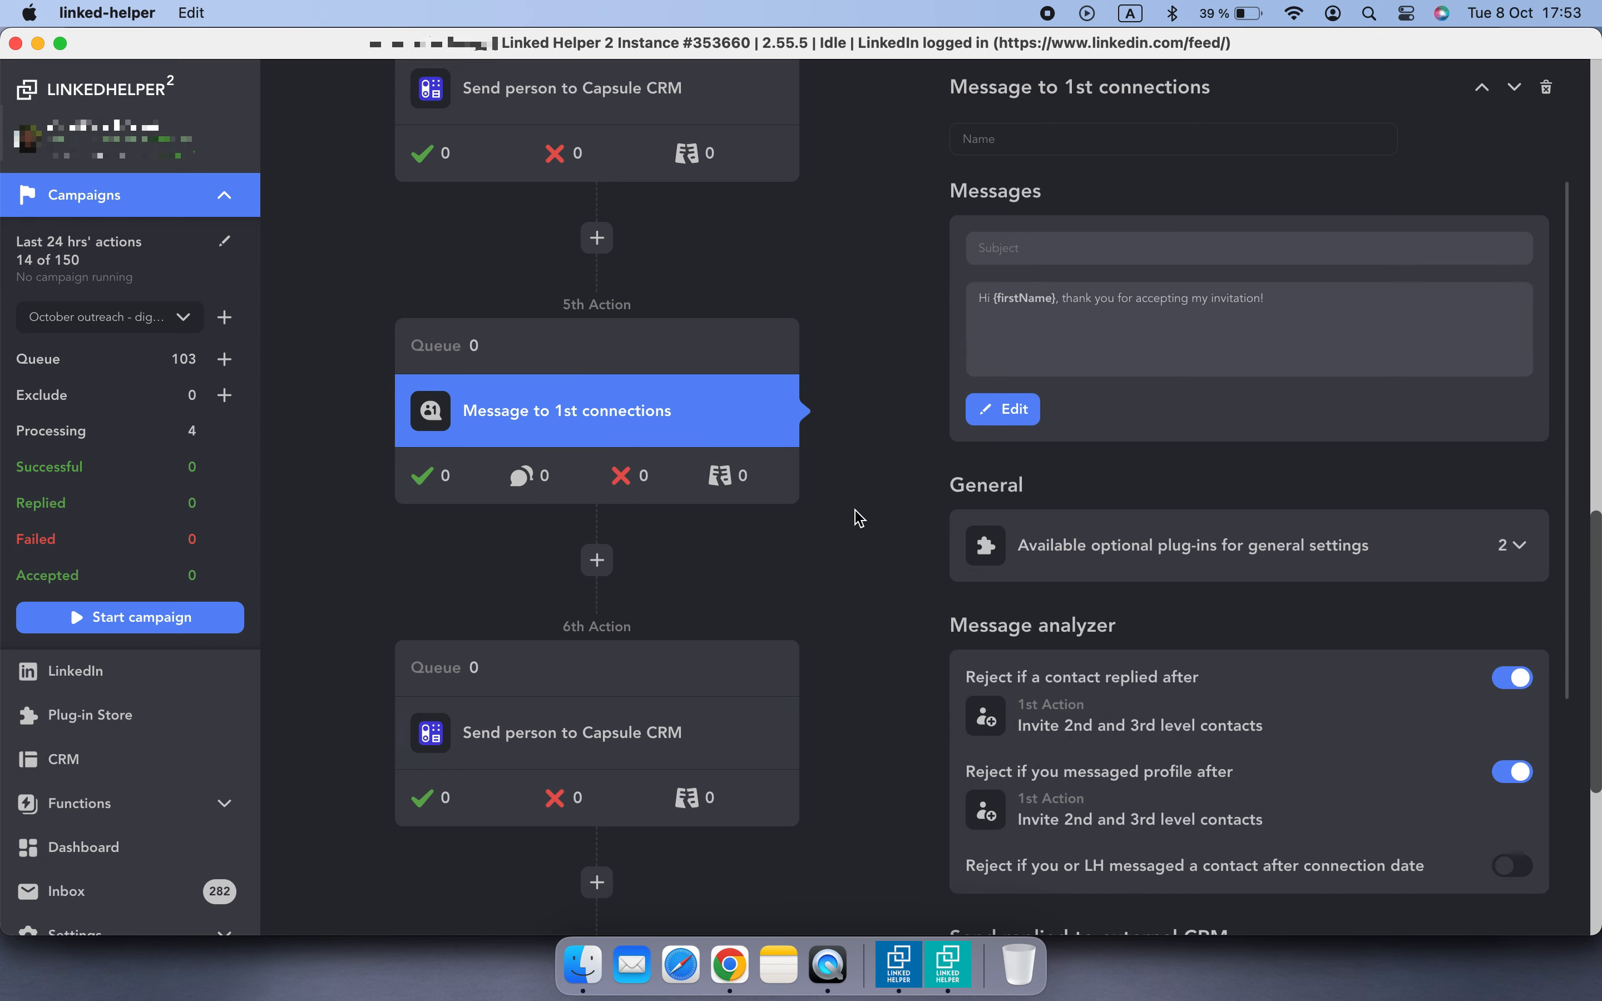
scroll(859, 518, "up", 1)
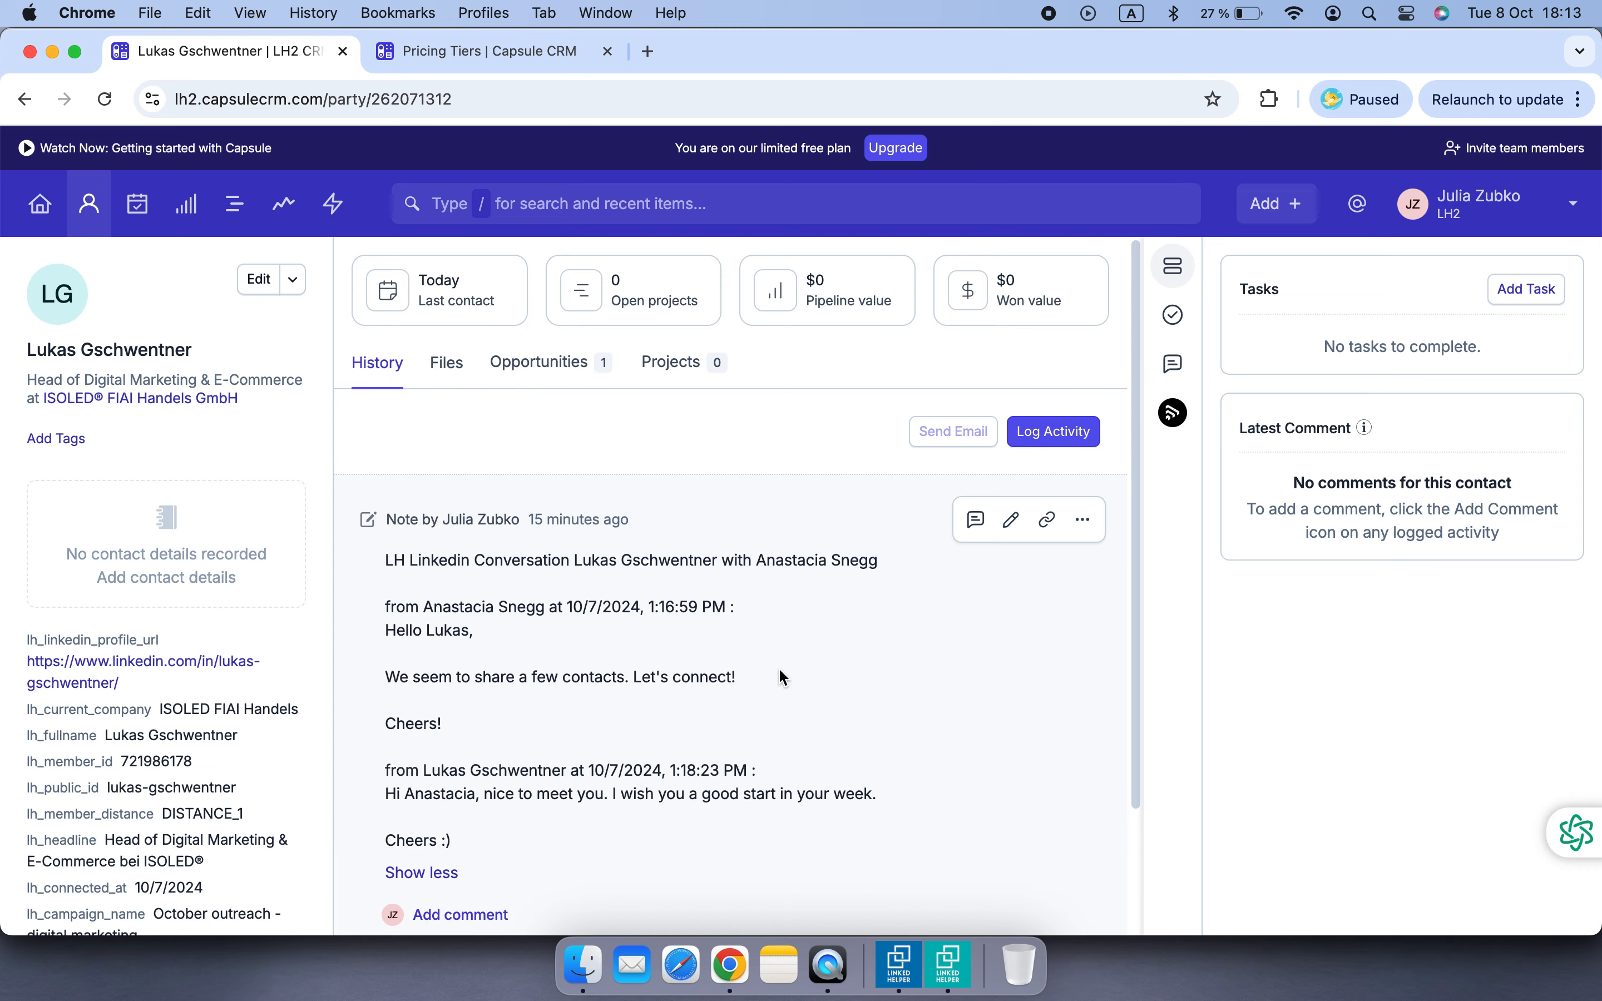
scroll(779, 667, "down", 3)
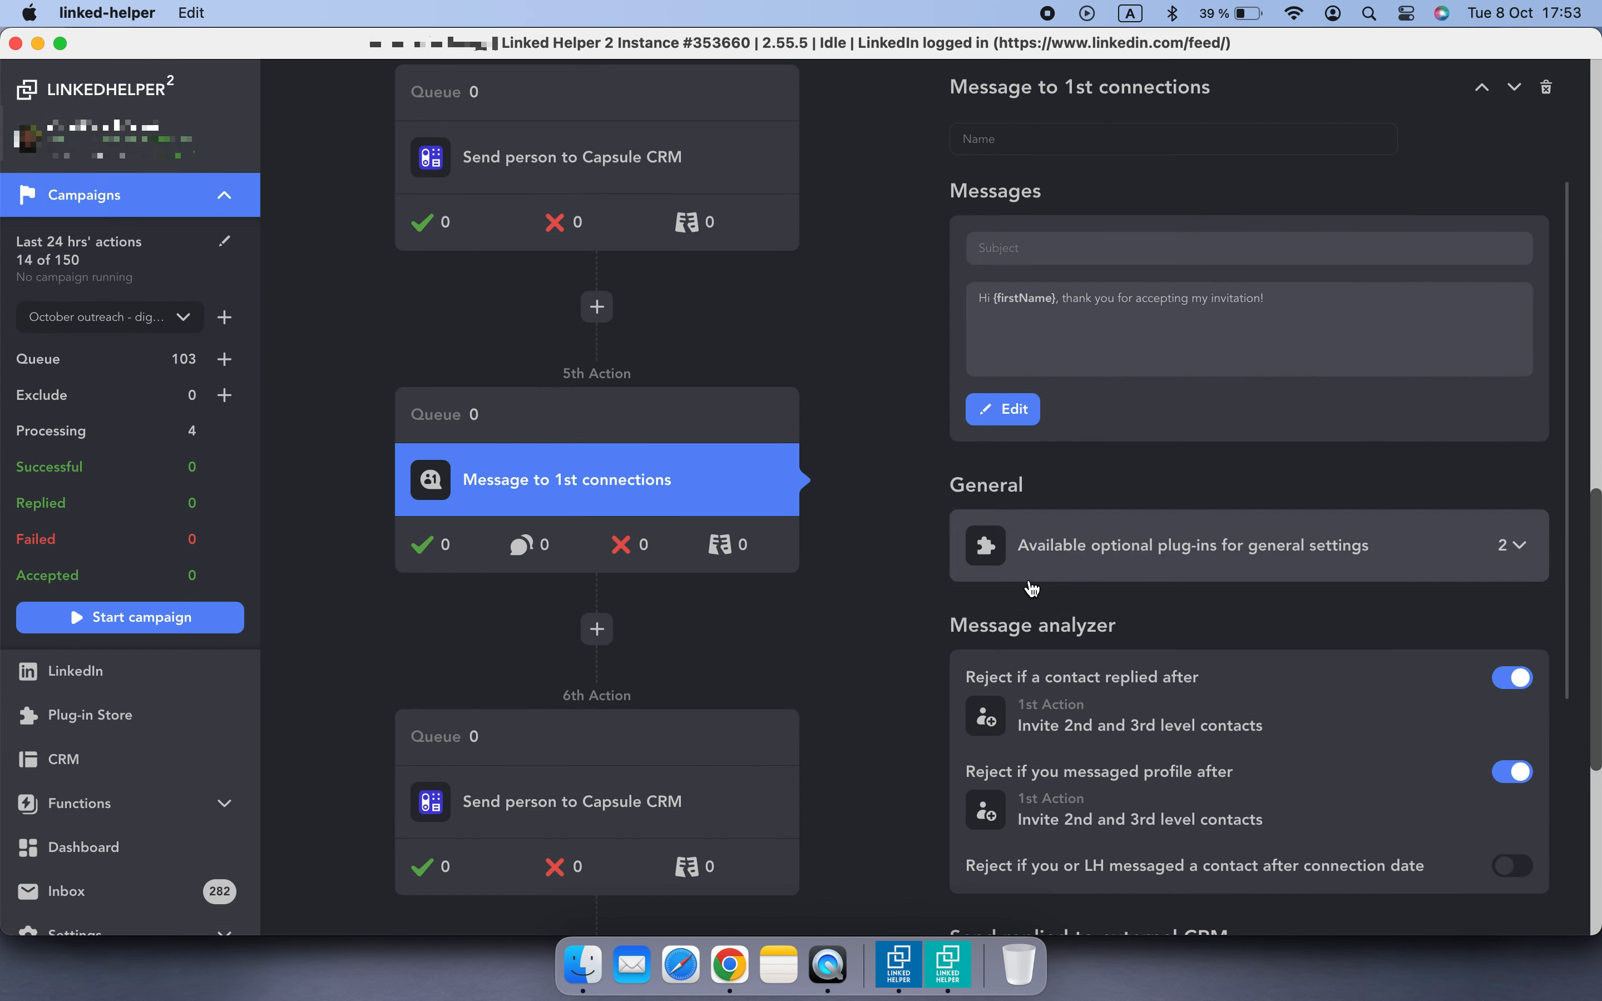
scroll(1079, 646, "down", 5)
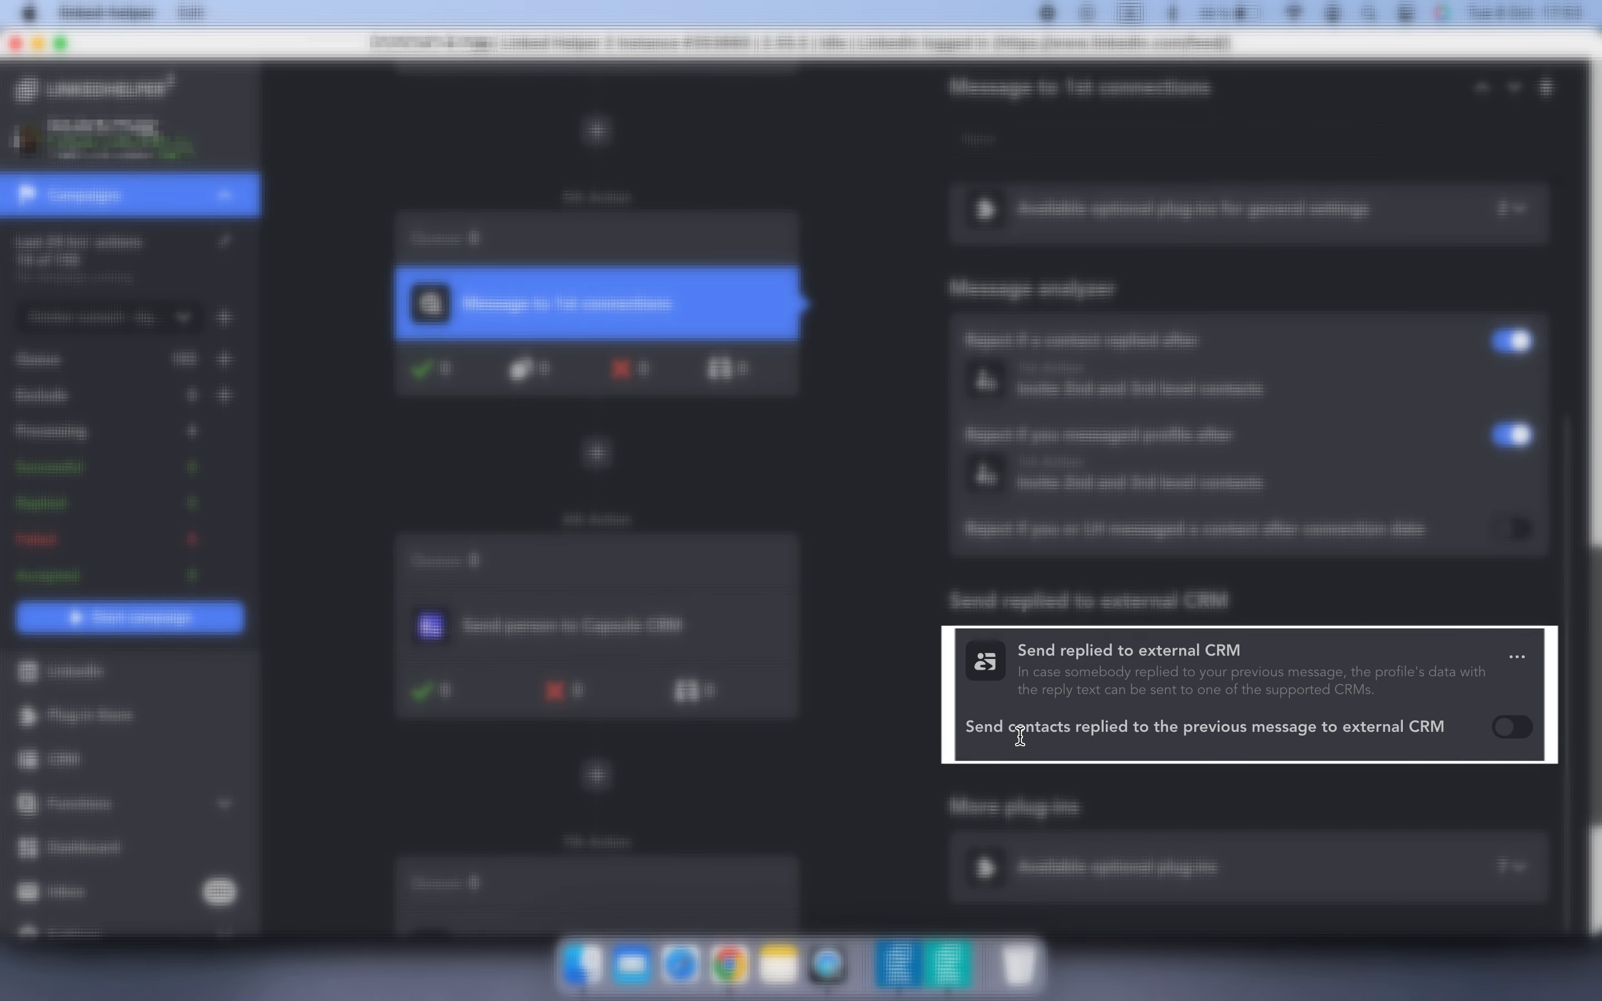
left_click(1511, 726)
scroll(1257, 695, "down", 3)
left_click(1238, 723)
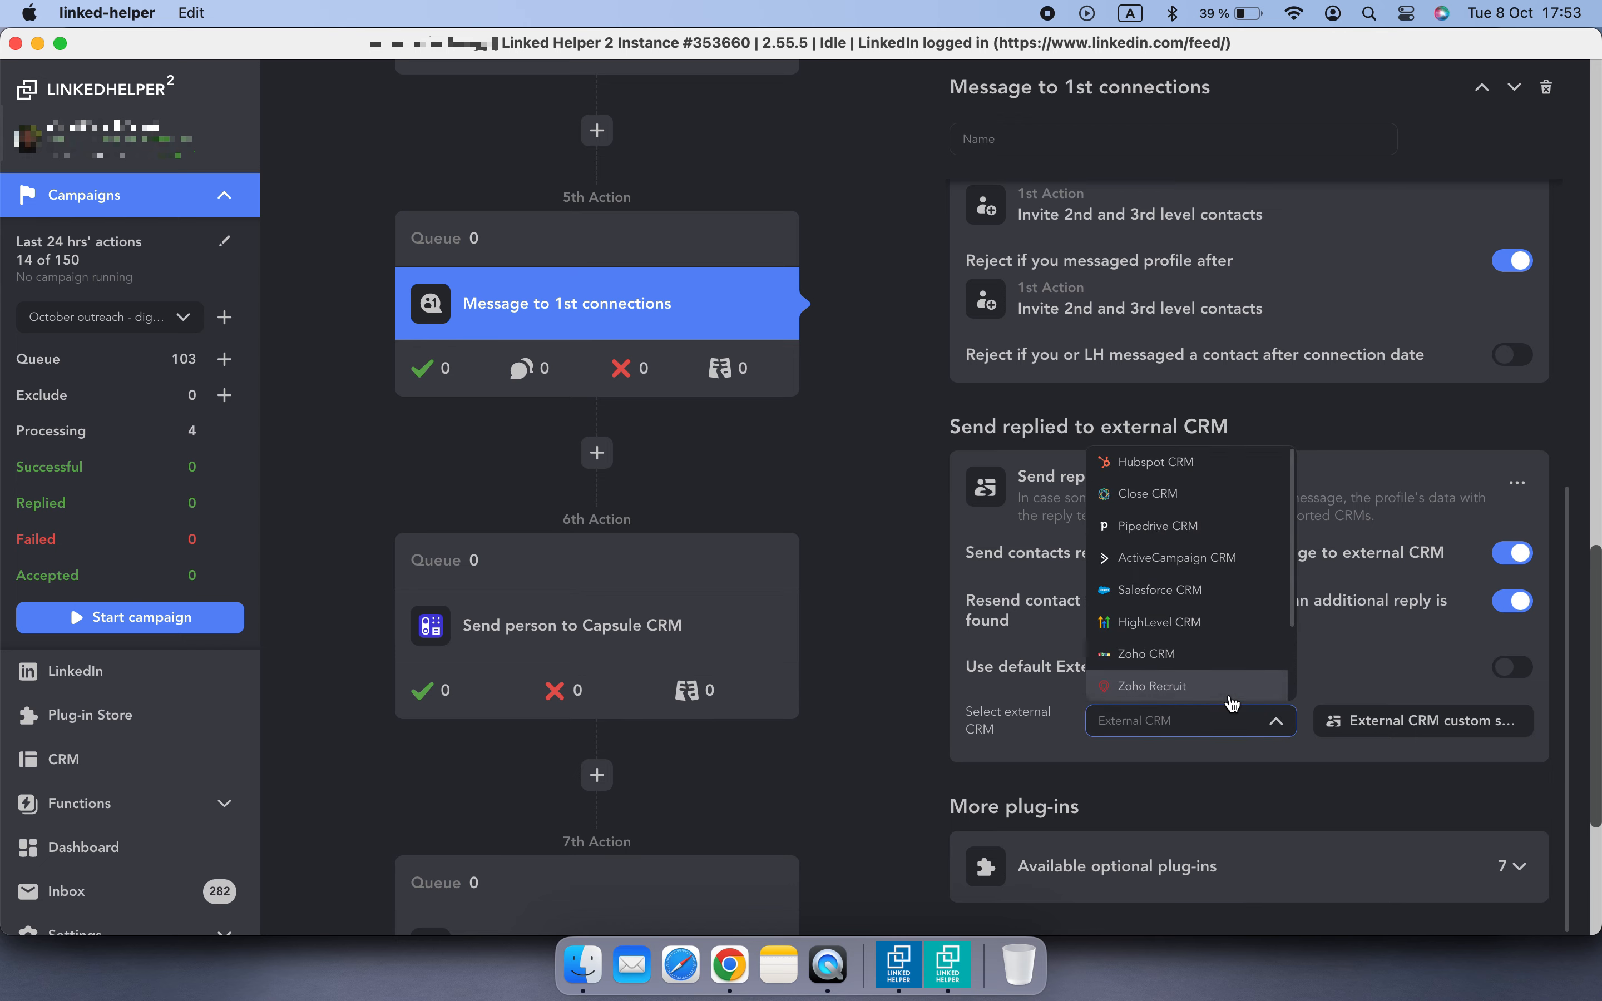
scroll(1224, 691, "down", 3)
left_click(1184, 689)
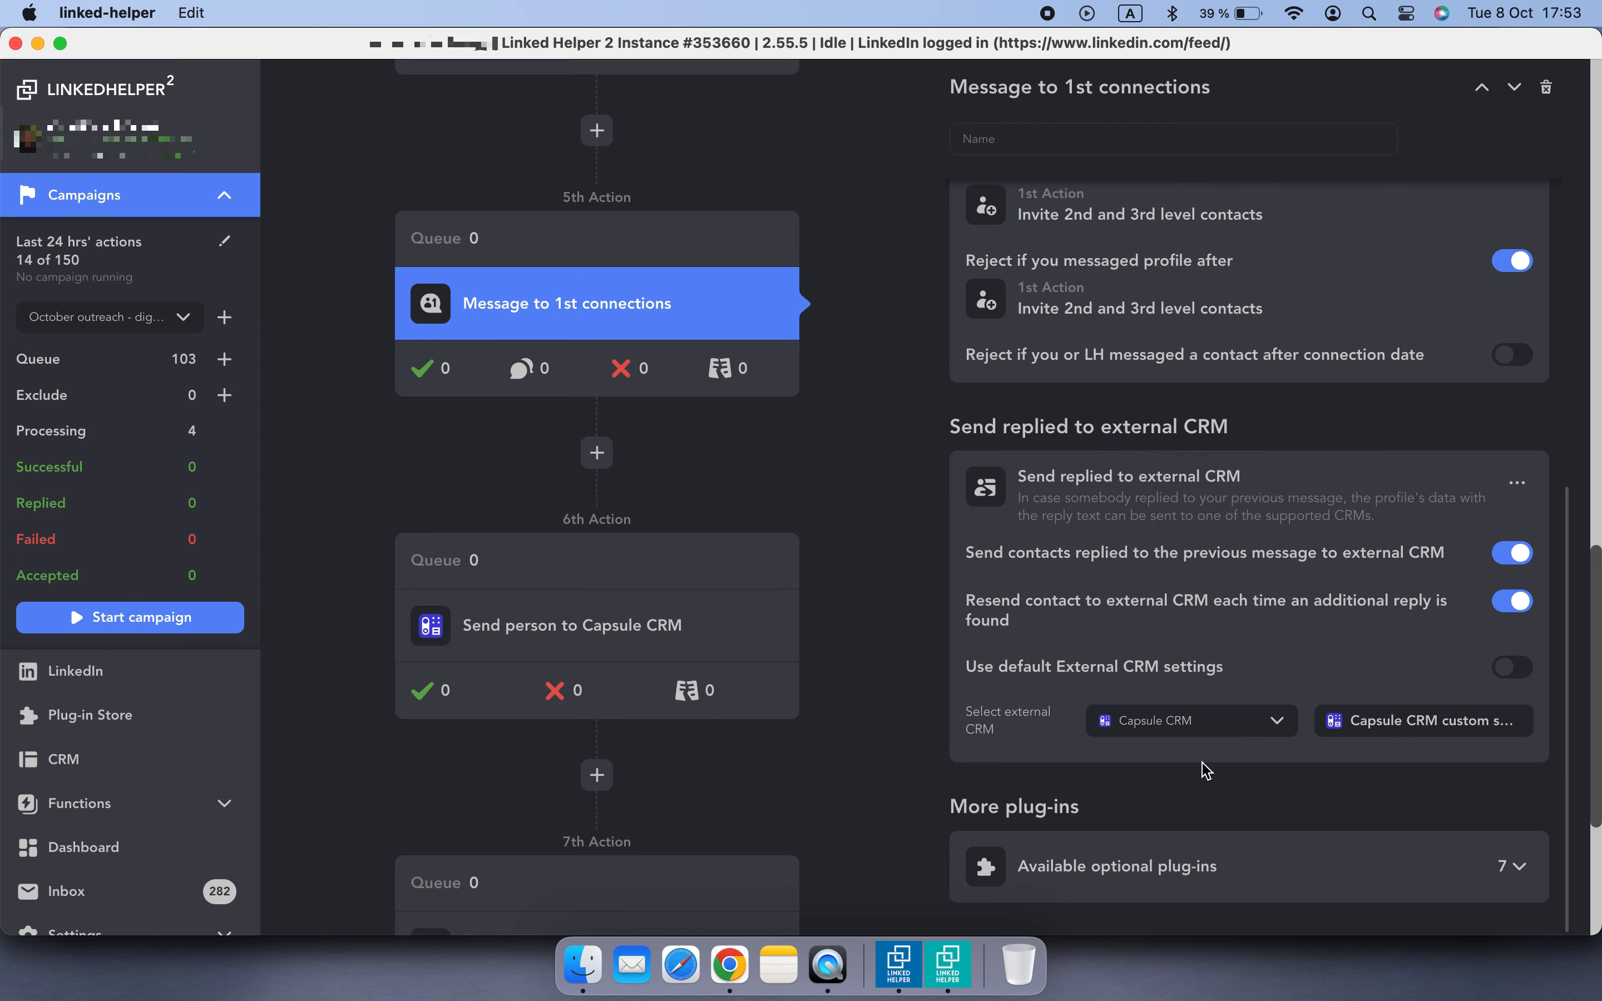
- Open the Capsule CRM custom settings and add a mapping from CONSTANT_VALUE to the lh_campaign_stage field
left_click(1351, 718)
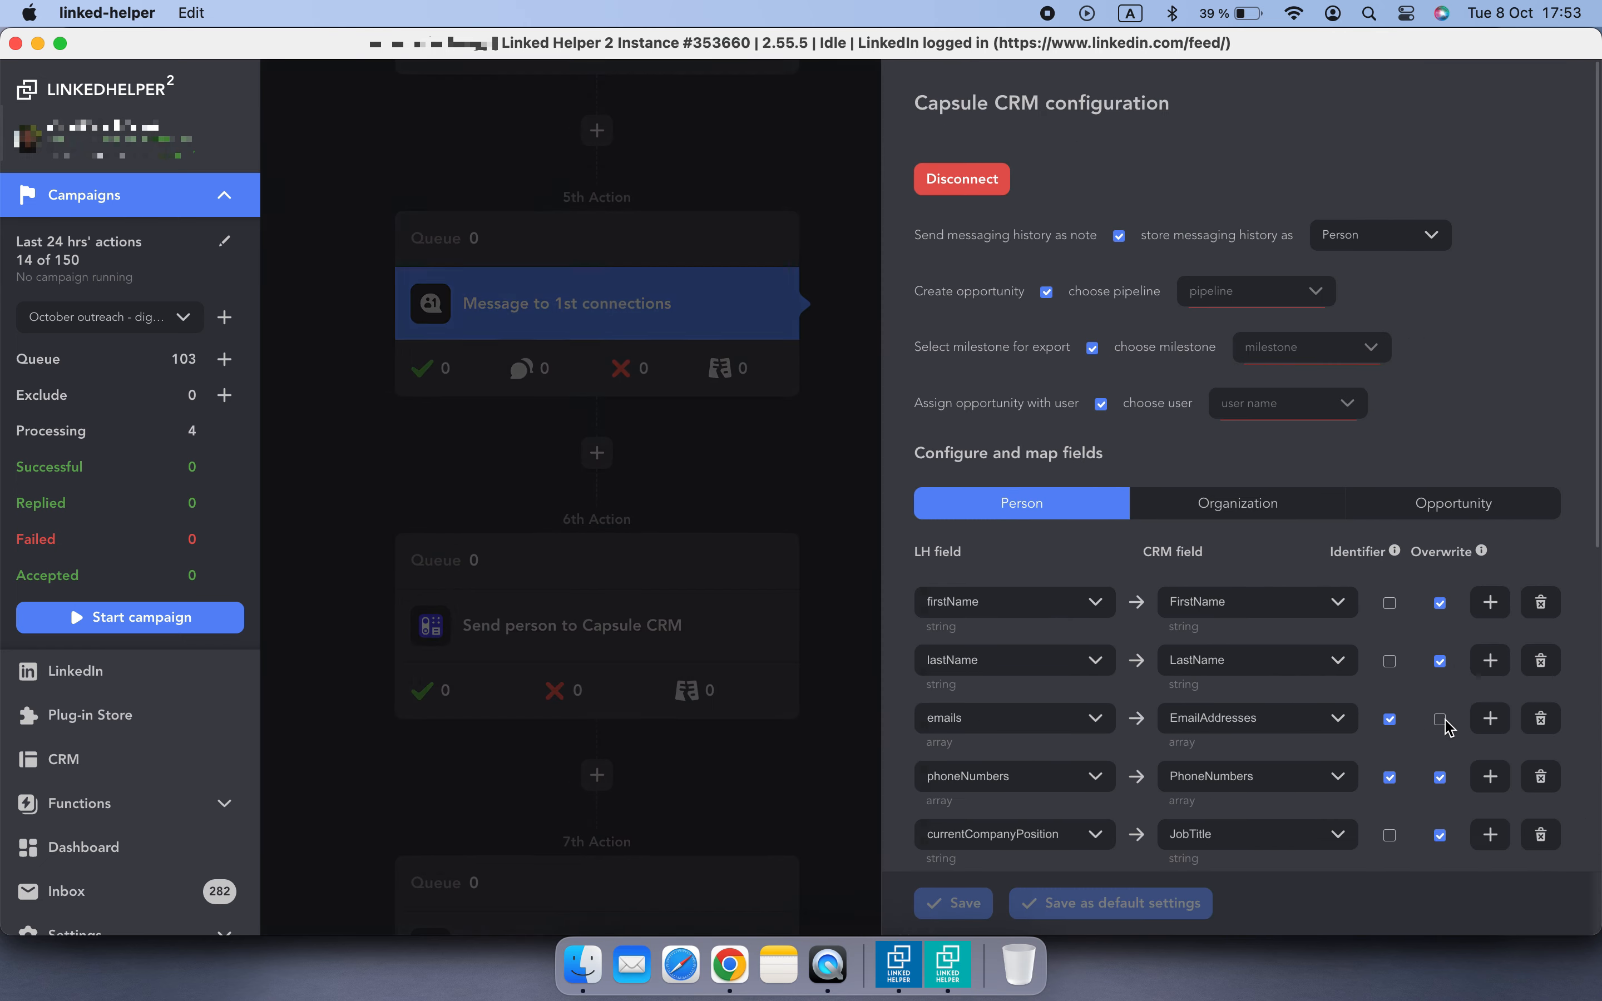
scroll(1329, 750, "down", 10)
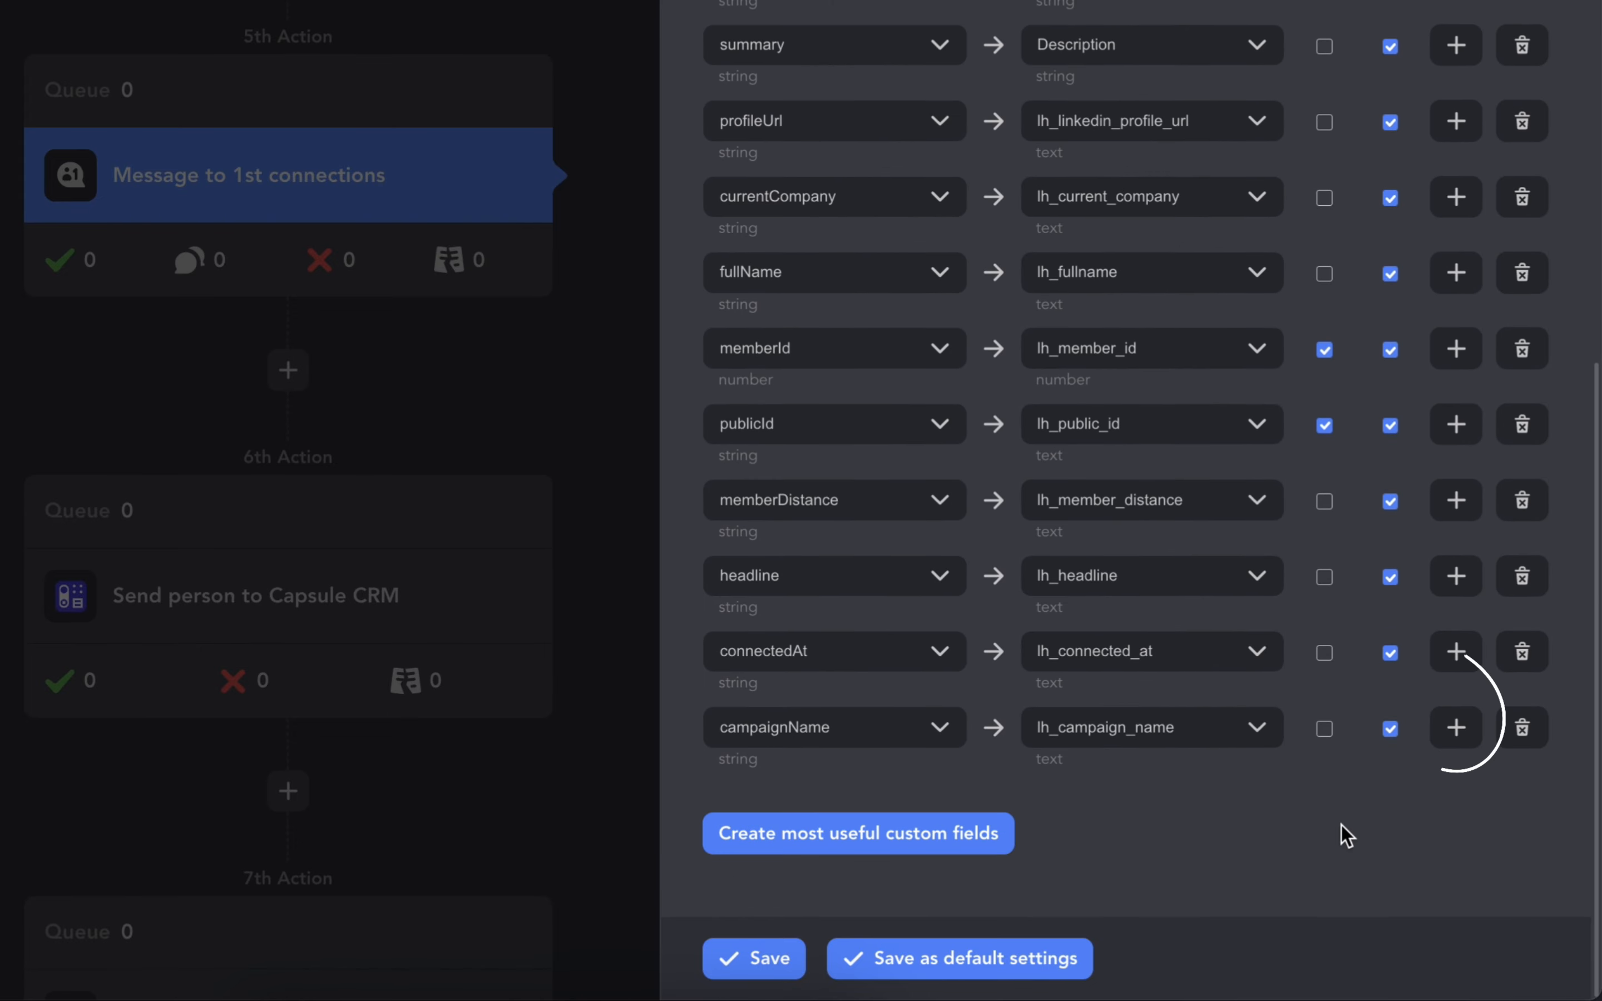
left_click(1455, 726)
left_click(860, 730)
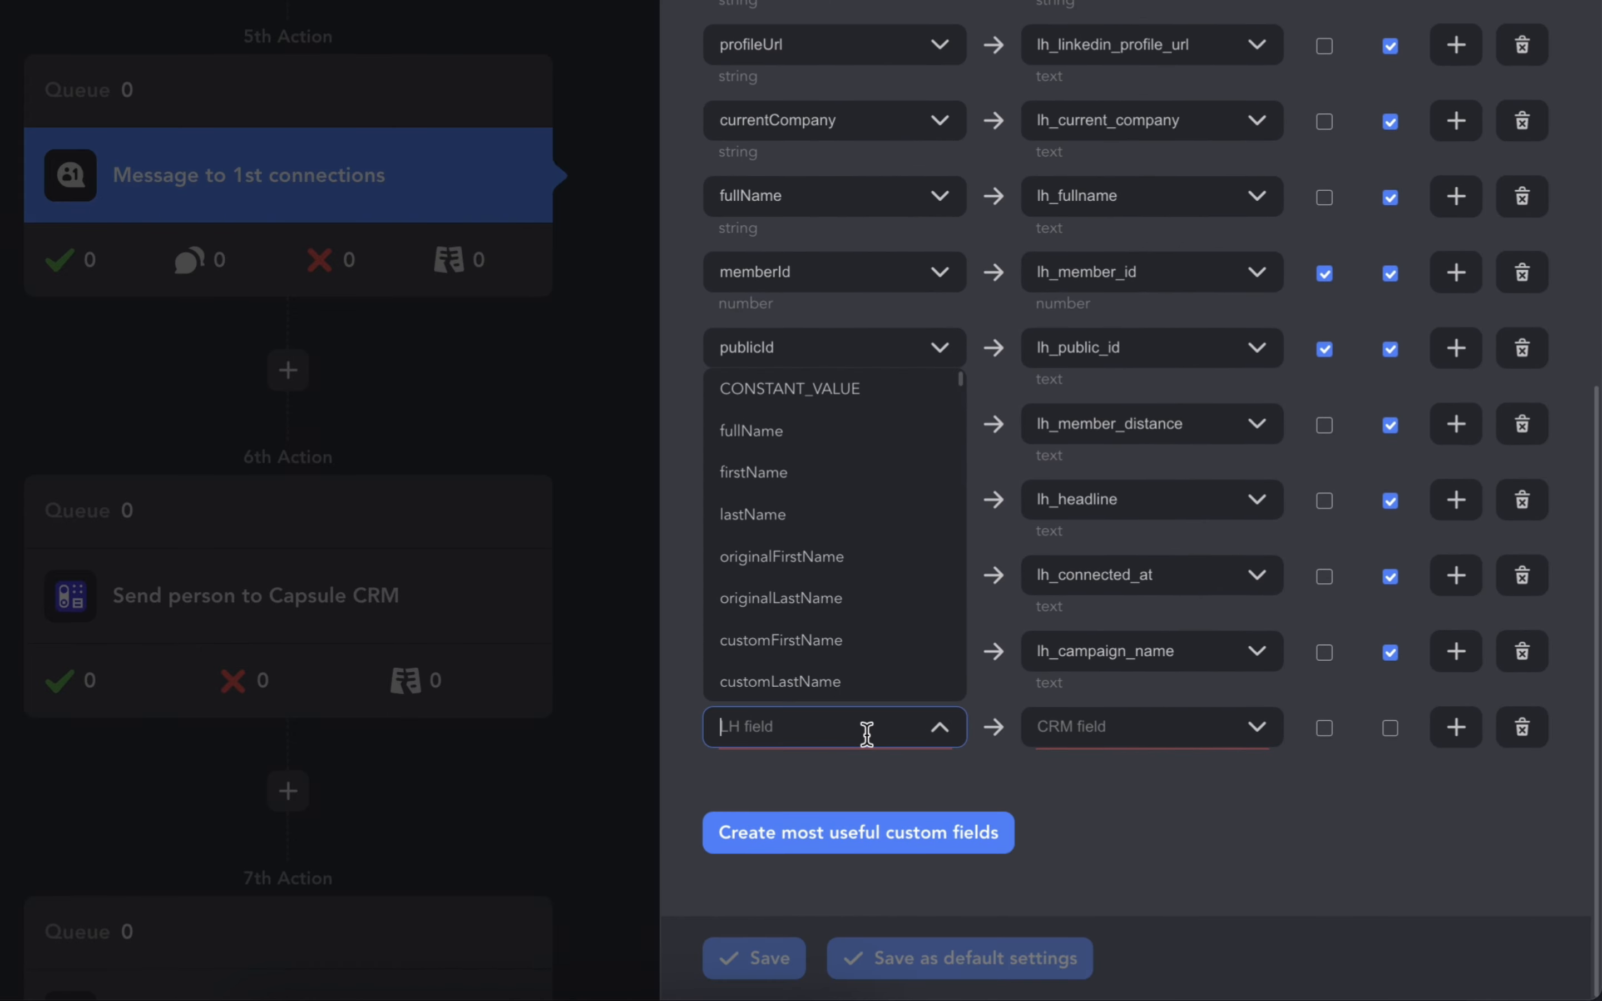
left_click(860, 397)
left_click(1087, 750)
type("stage")
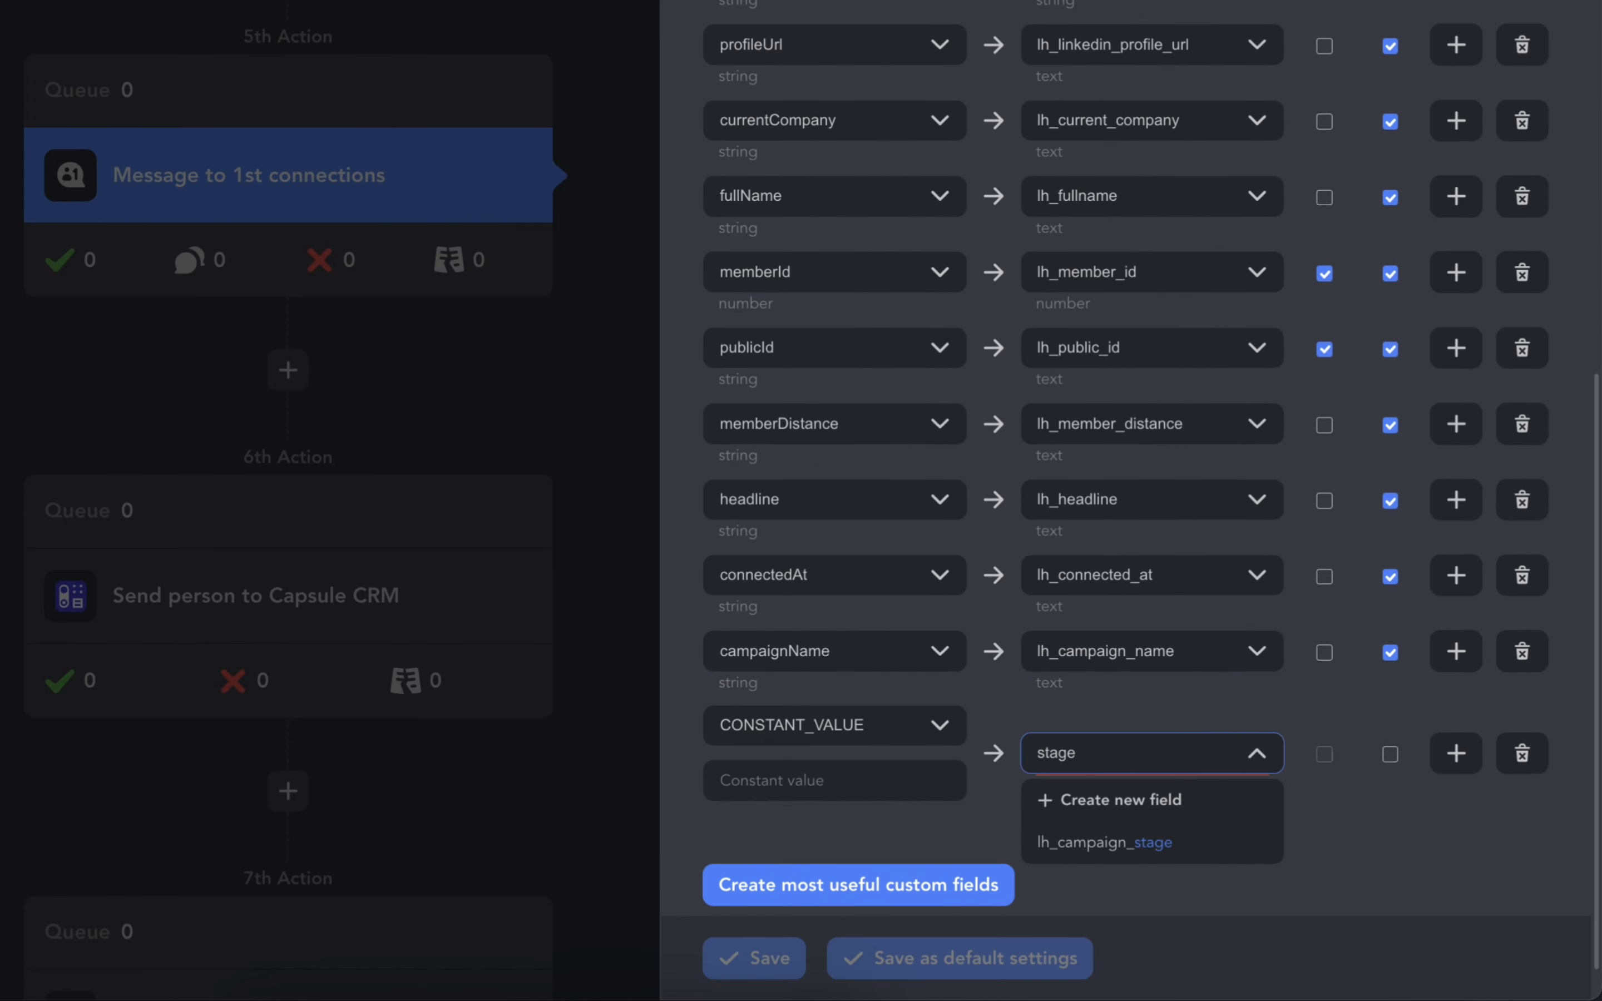
left_click(1052, 835)
- Set the constant value to Replied to message and save the configuration
left_click(834, 781)
type("Replied to message")
scroll(926, 827, "down", 2)
left_click(754, 959)
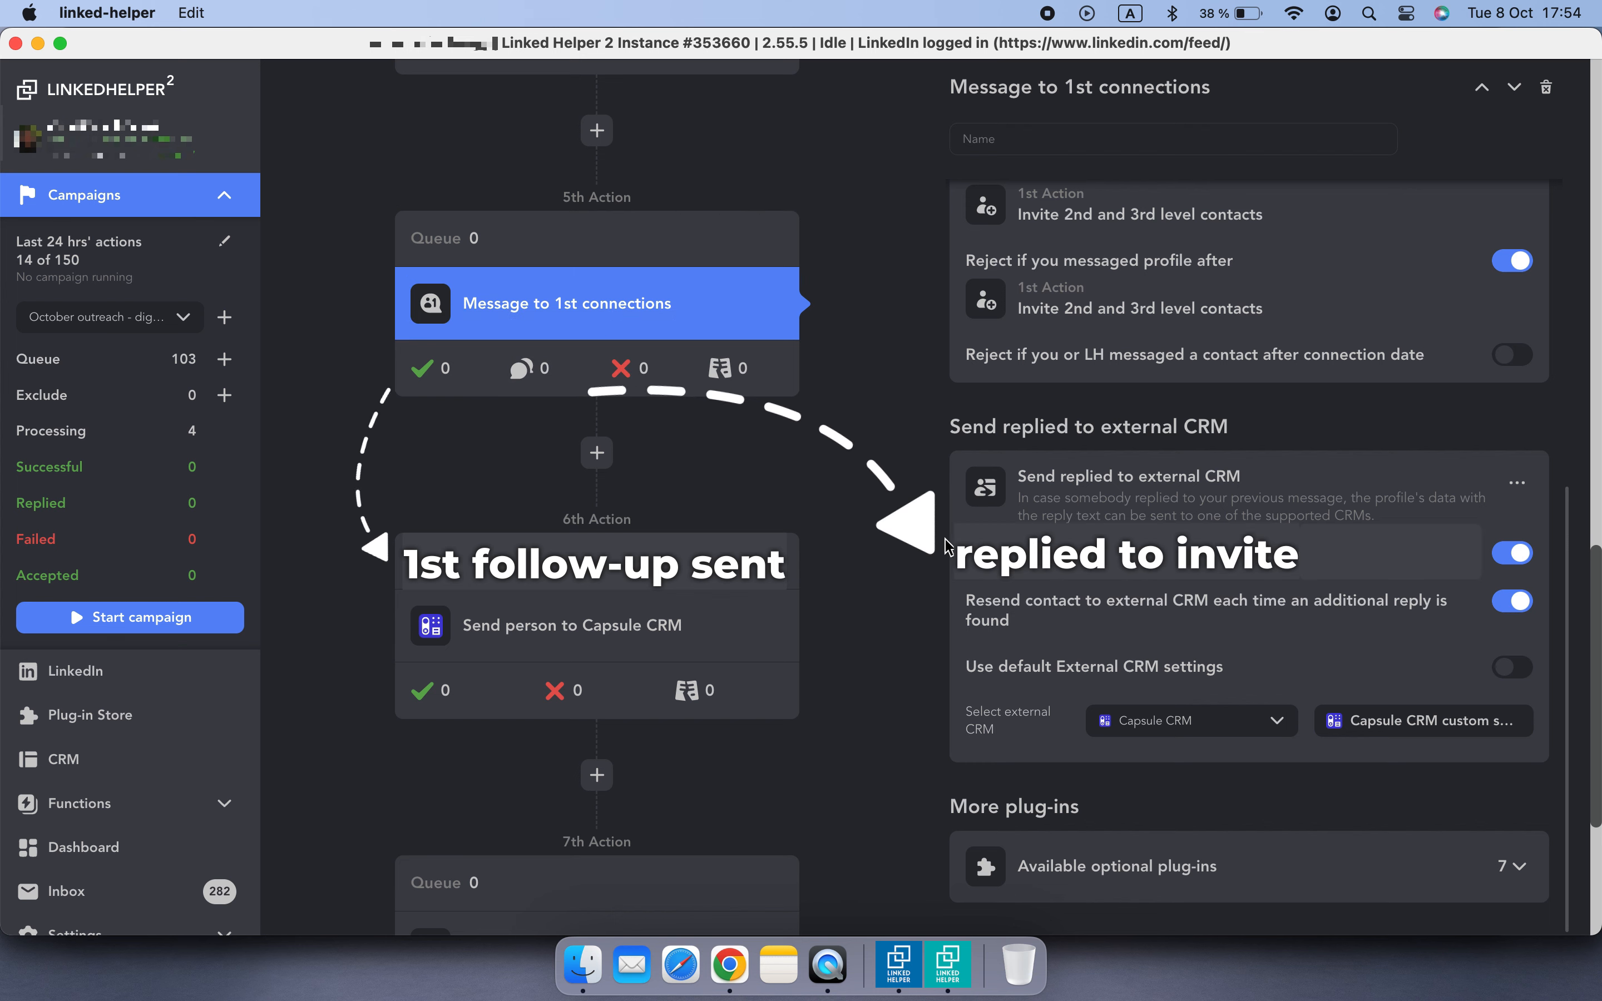
- In the Check for replies action, enable sending replied contacts to an external CRM and choose Capsule CRM
scroll(908, 542, "down", 5)
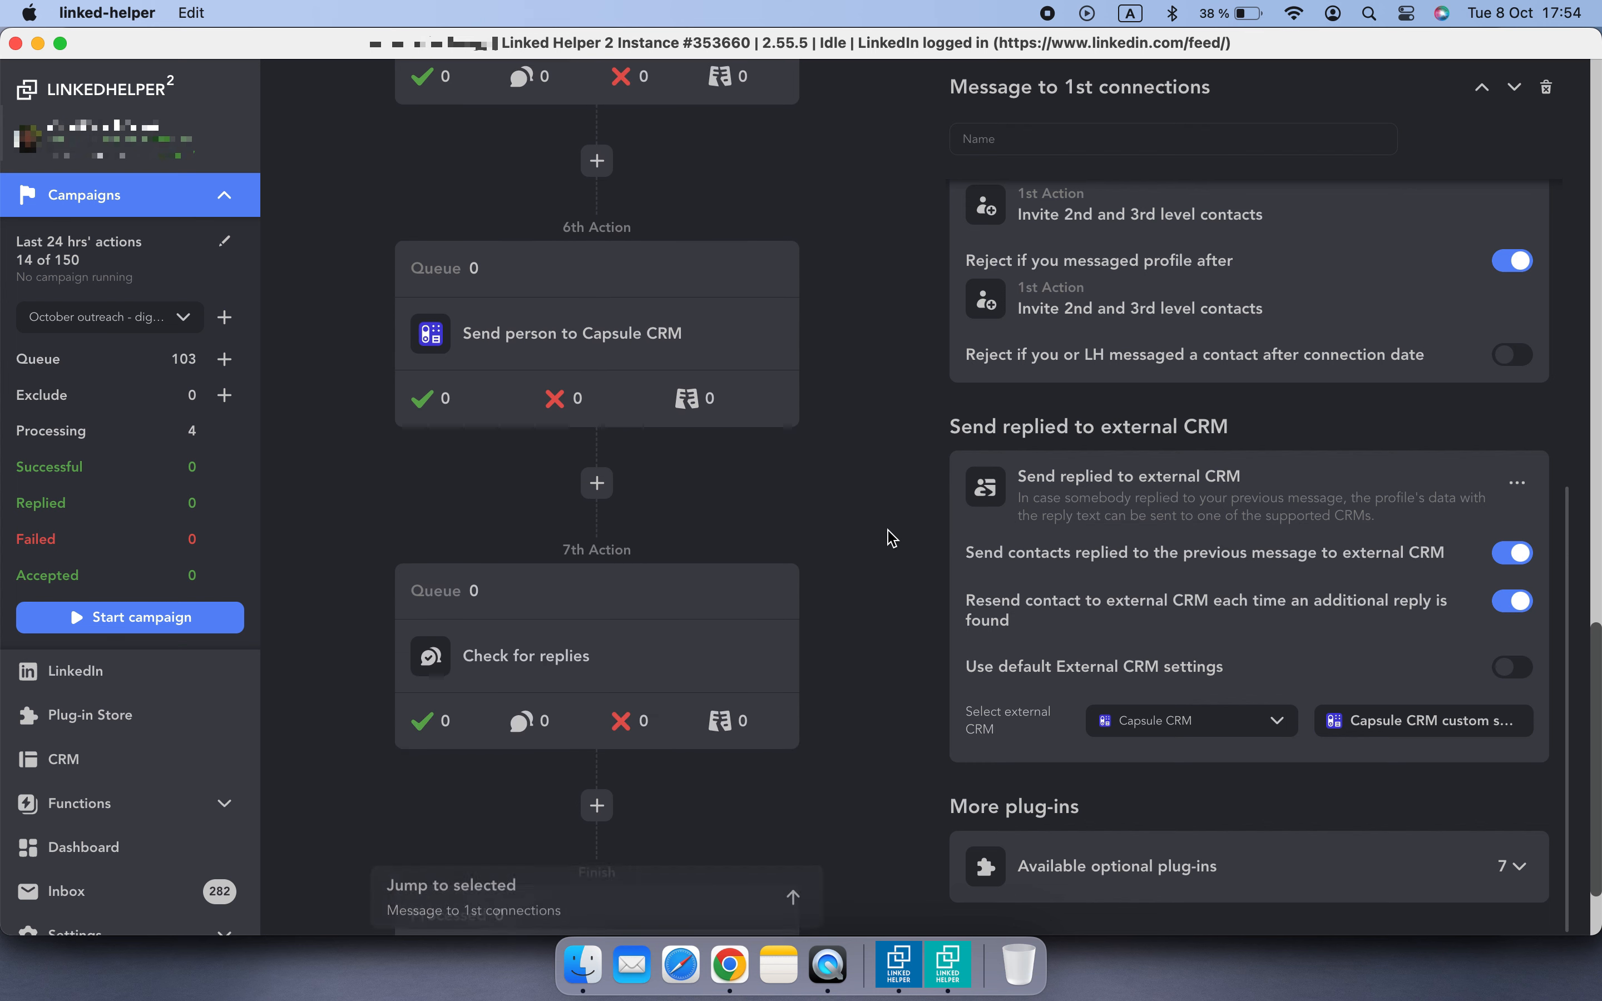
left_click(712, 659)
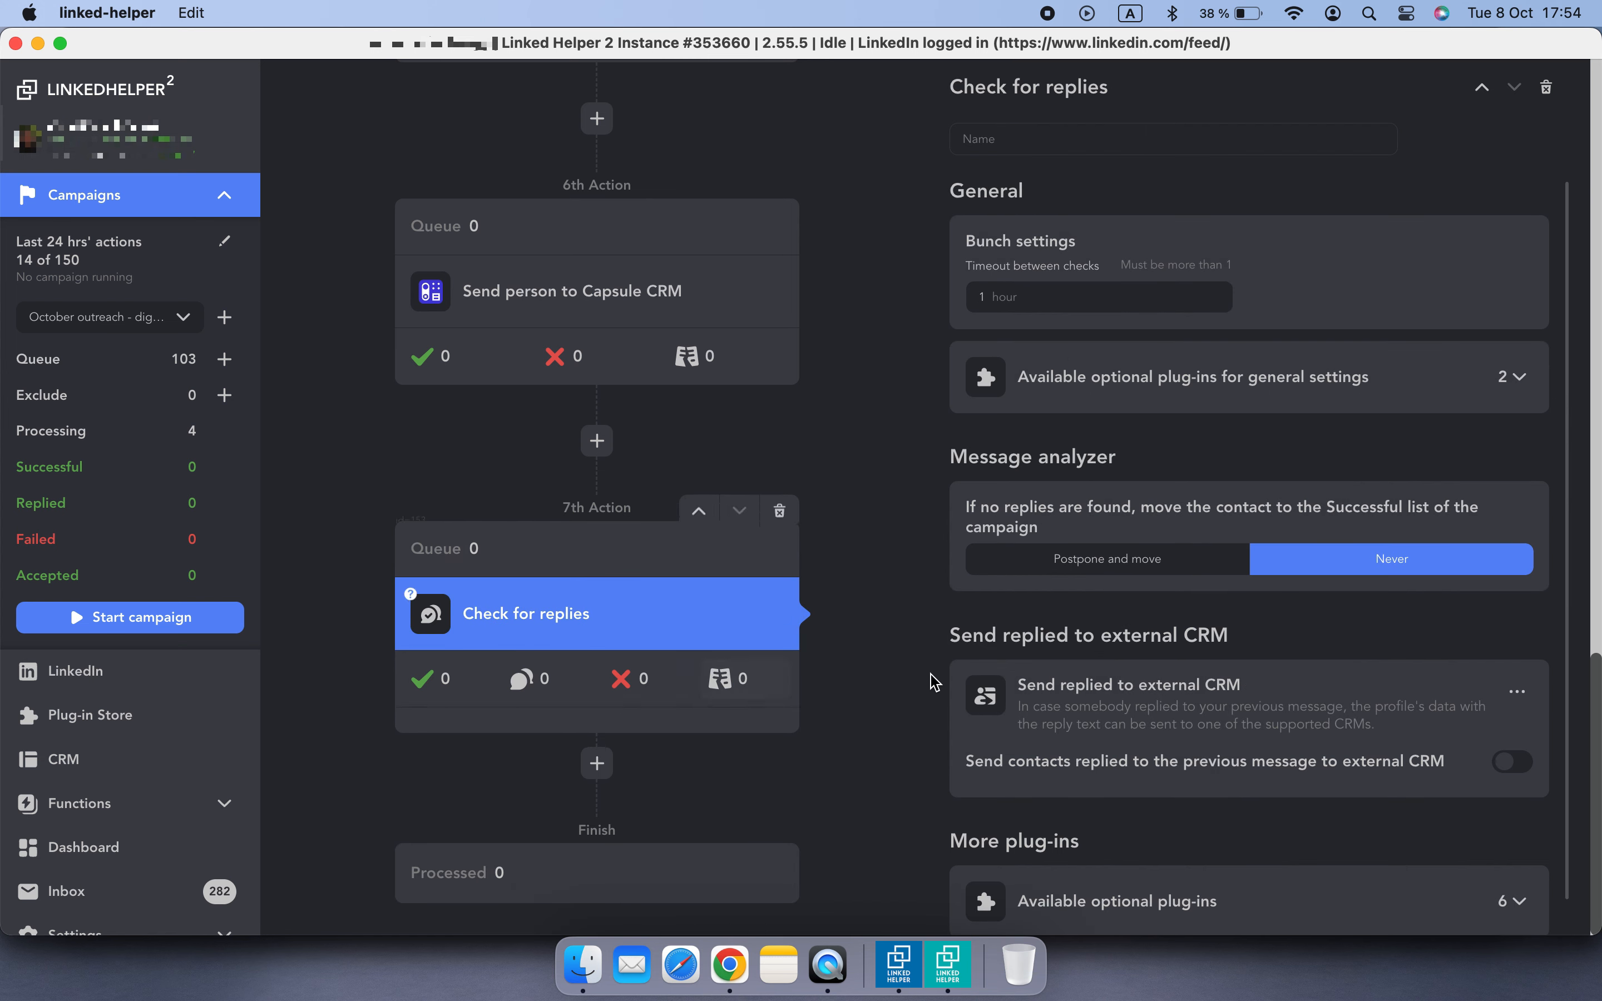
scroll(1390, 680, "down", 1)
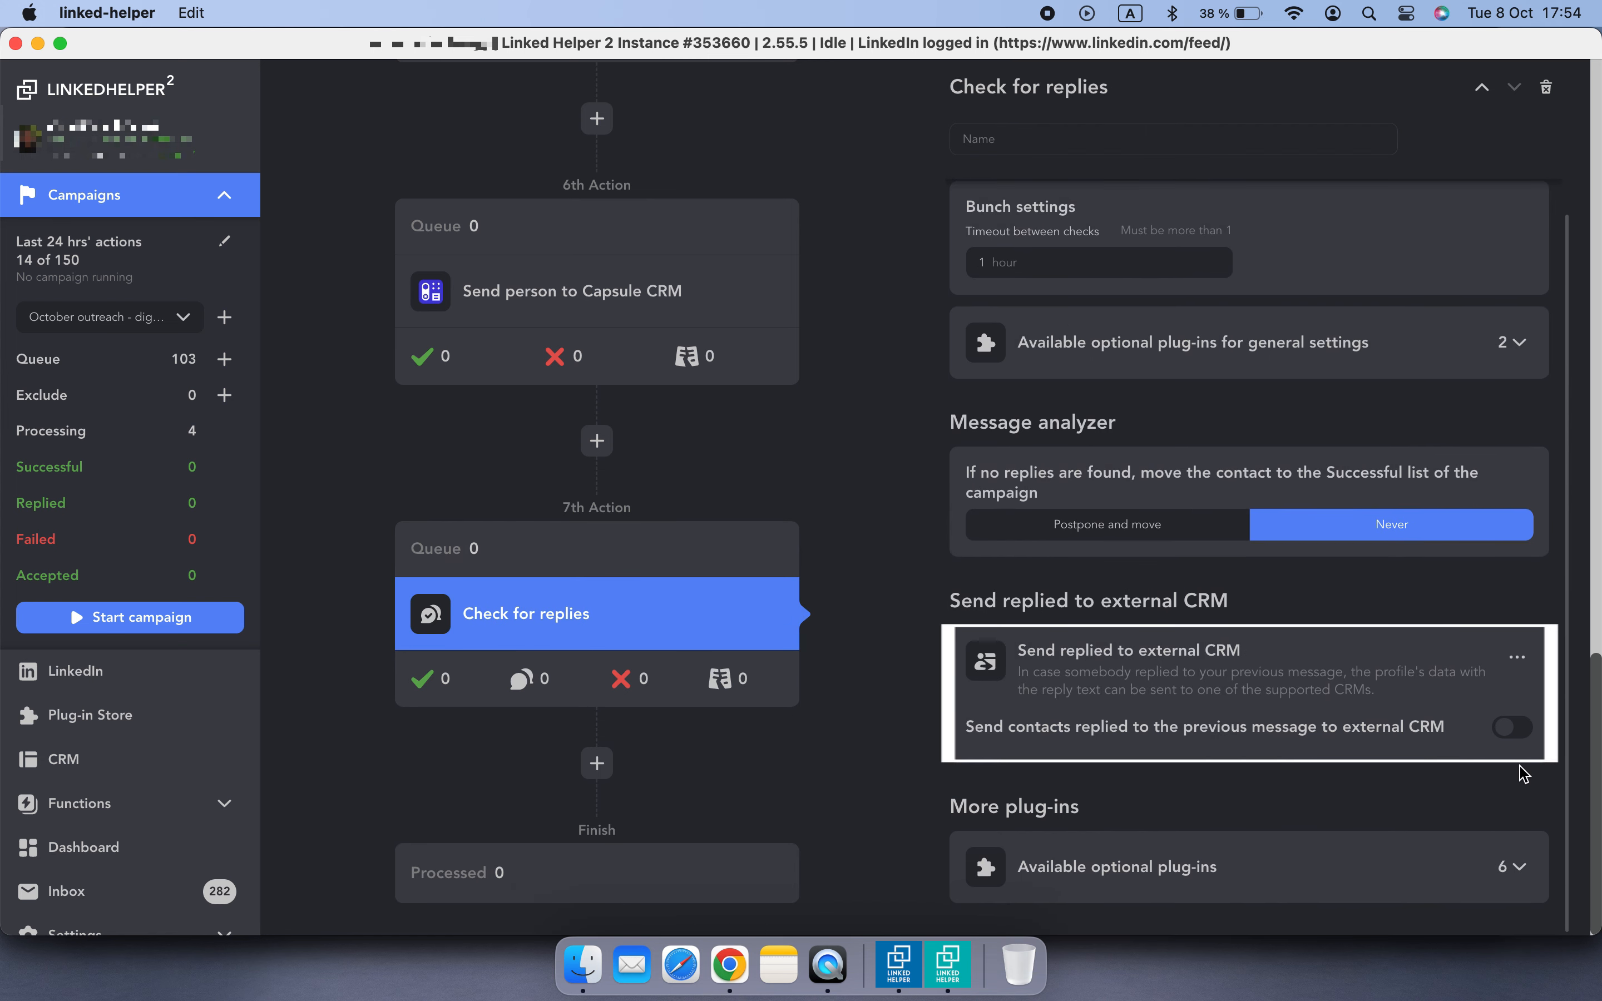
left_click(1512, 727)
scroll(1520, 743, "down", 3)
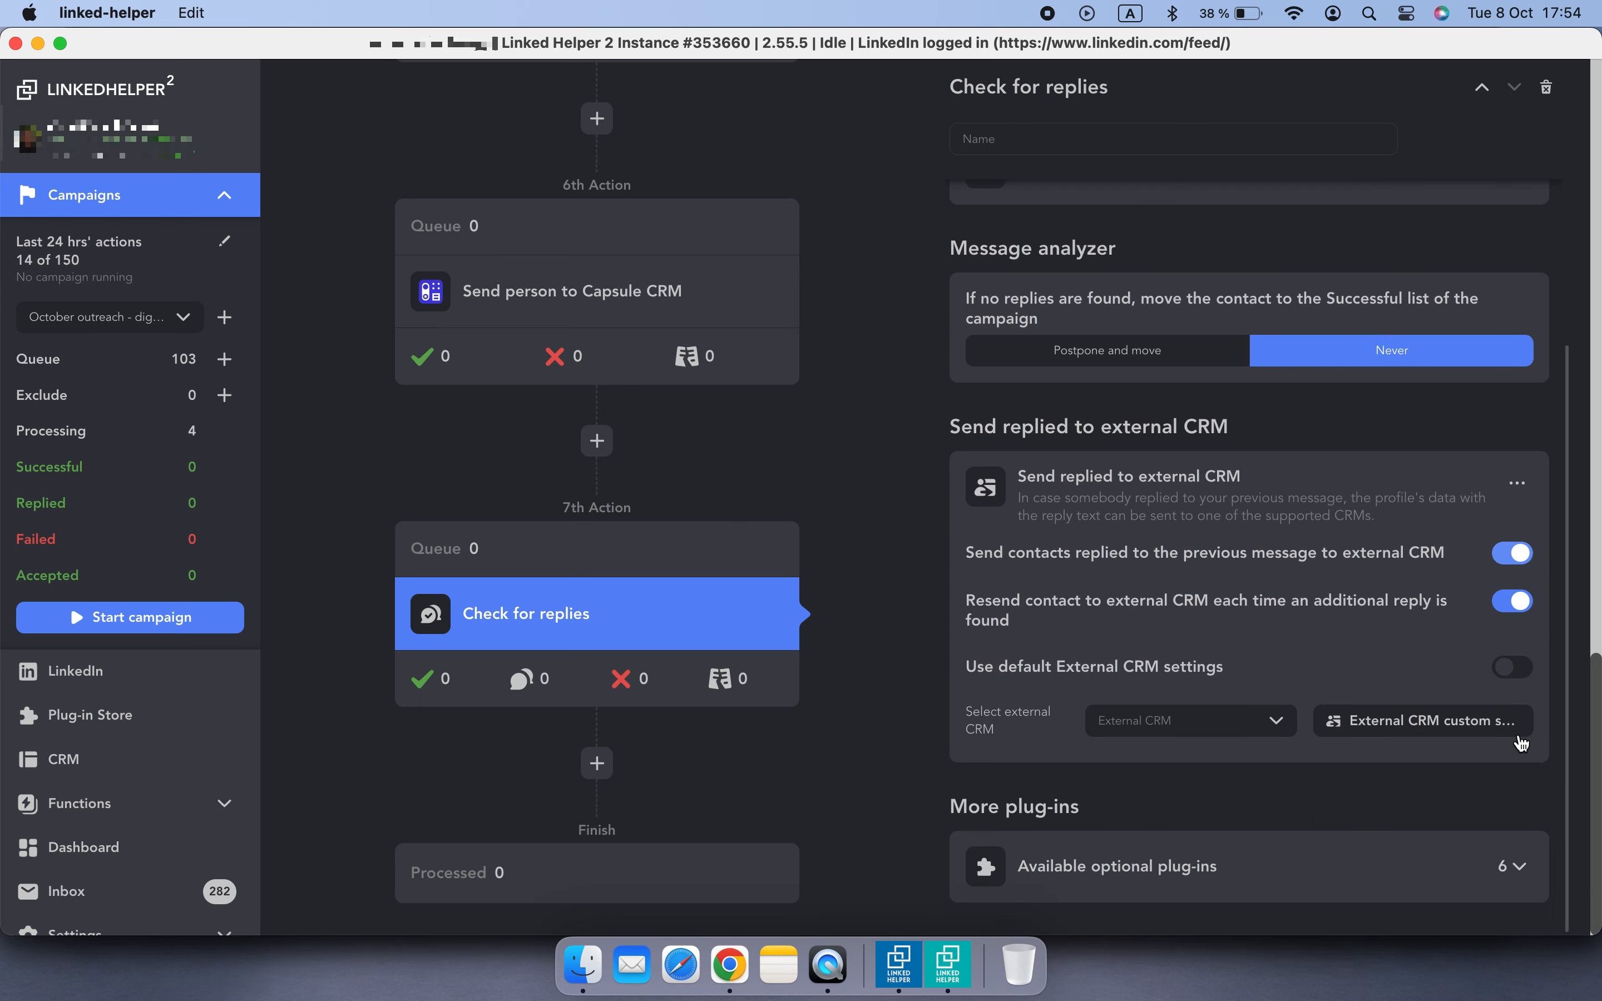
scroll(1236, 699, "down", 2)
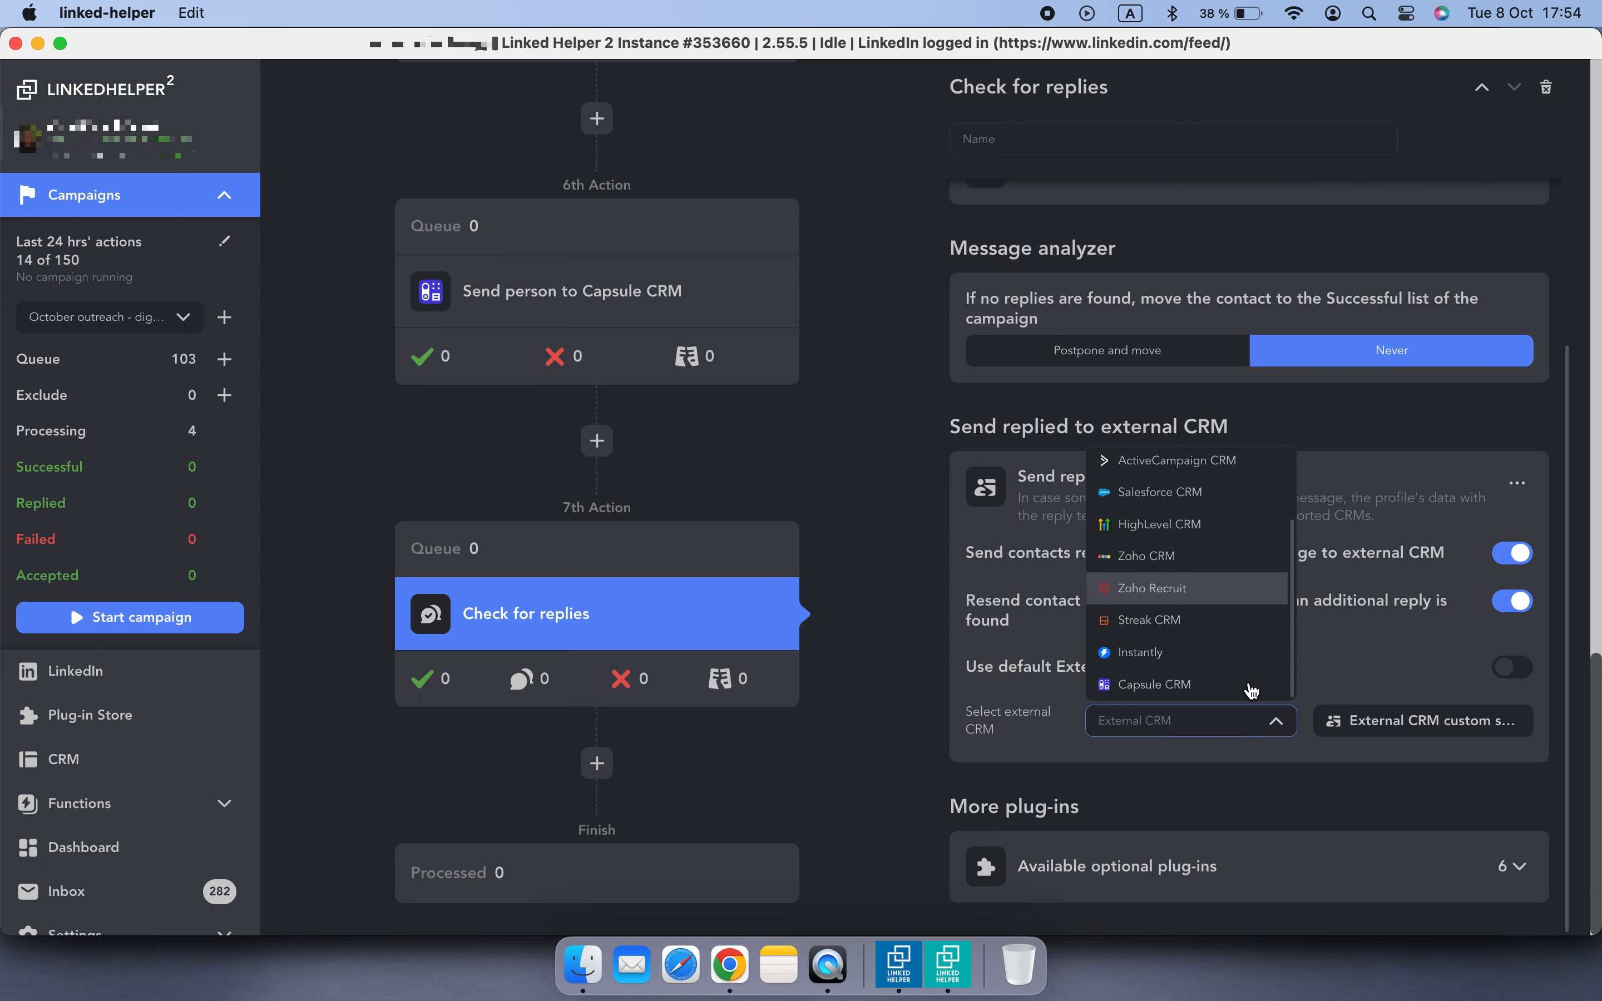
left_click(1233, 688)
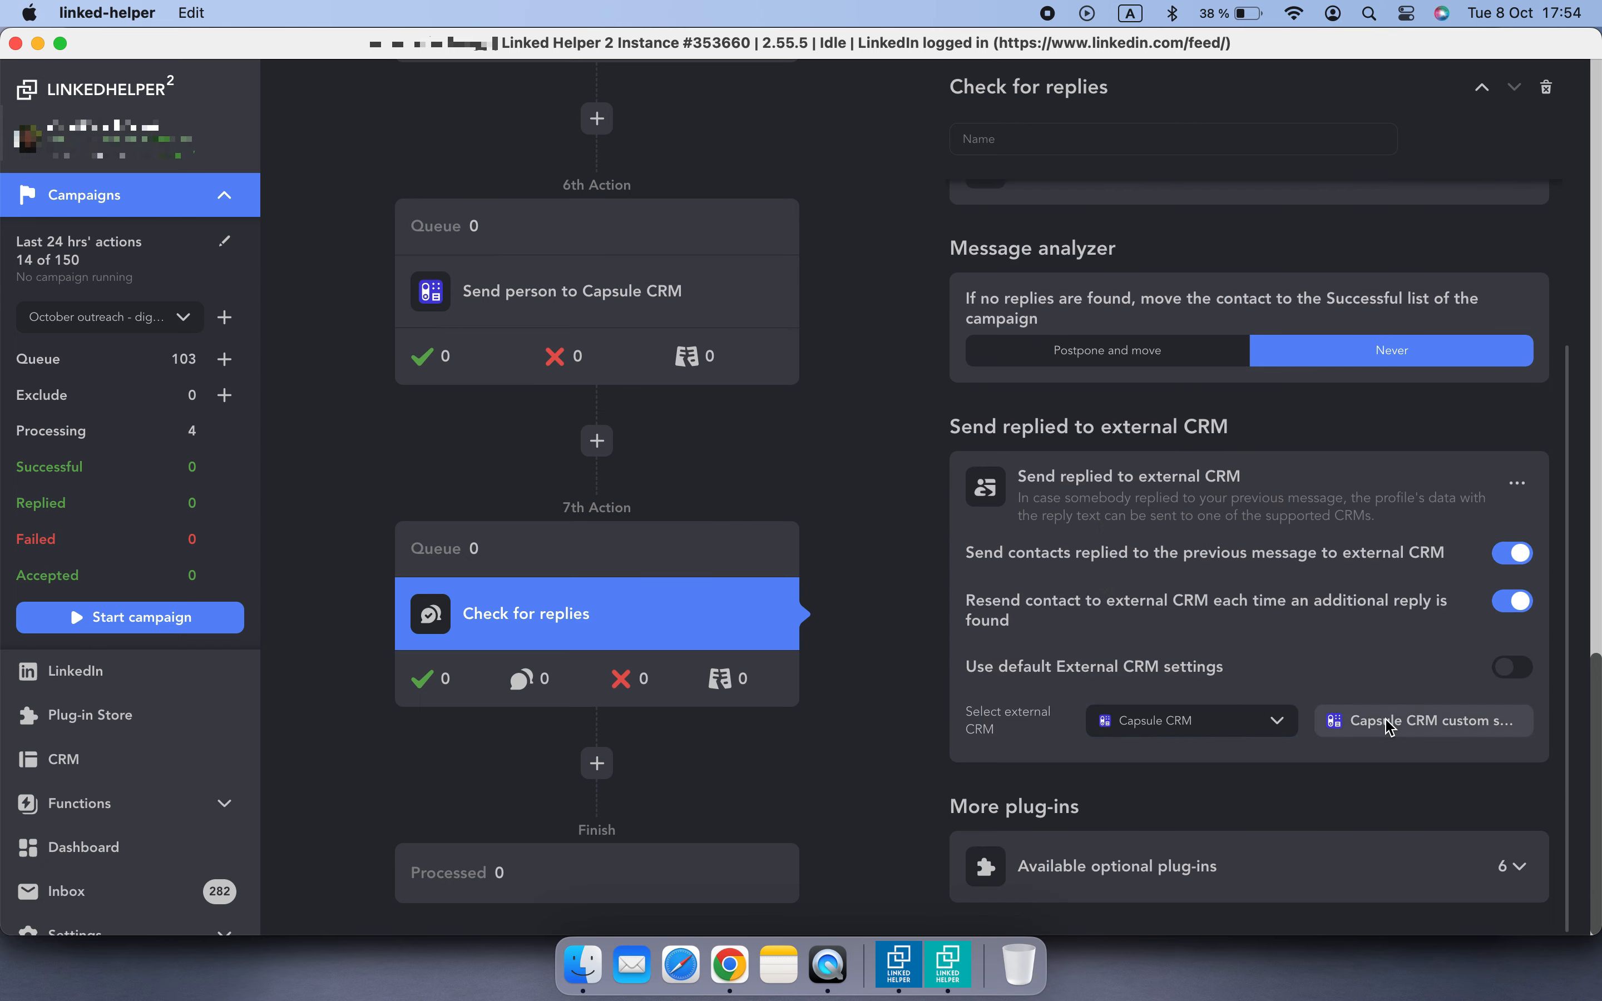
- Open the Capsule CRM custom settings and add a mapping from CONSTANT_VALUE to the lh_campaign_stage field
left_click(1390, 722)
scroll(1383, 721, "down", 10)
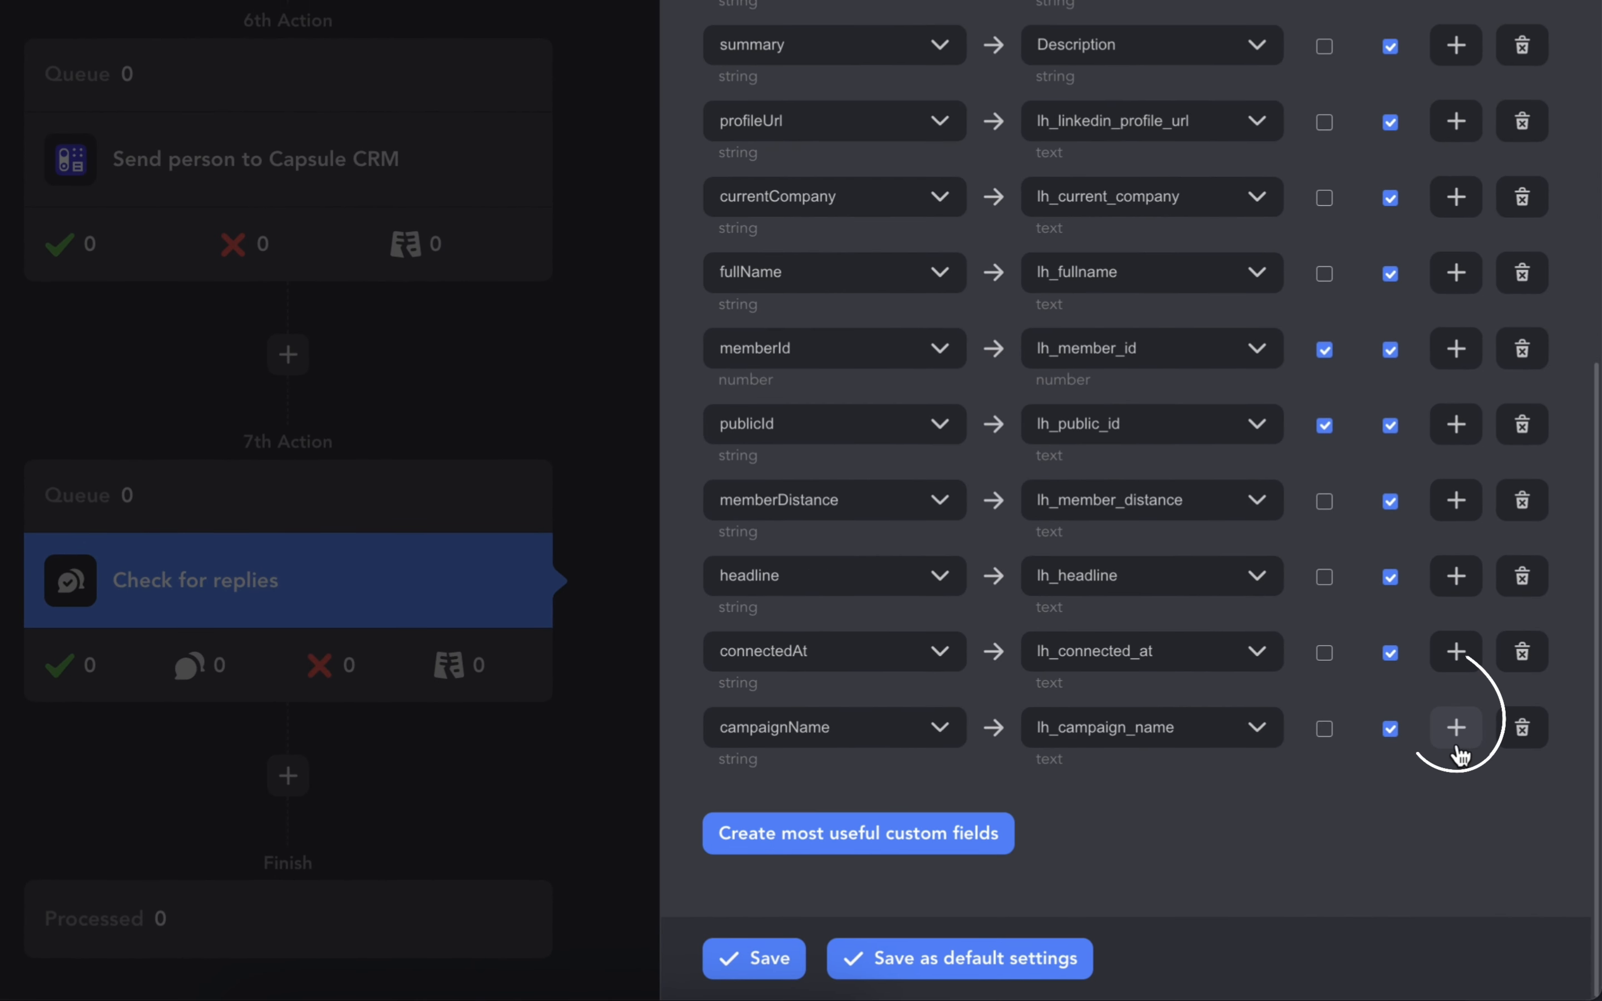
left_click(1456, 728)
scroll(1391, 756, "down", 1)
left_click(918, 728)
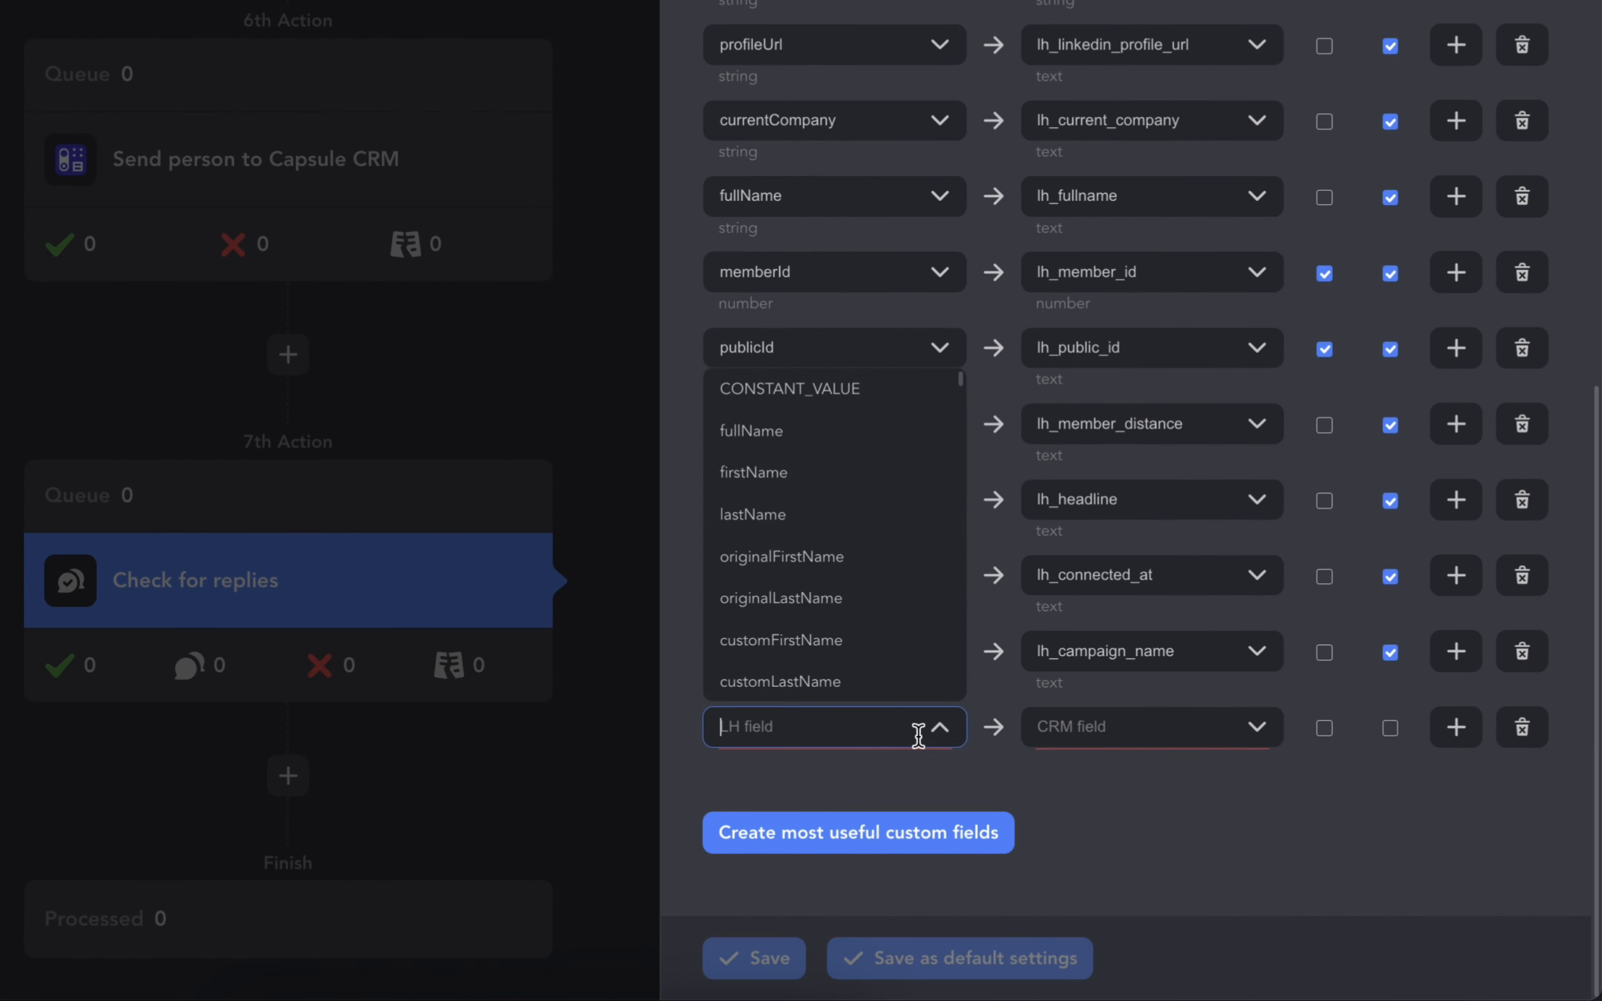
left_click(925, 393)
left_click(1108, 751)
type("stage")
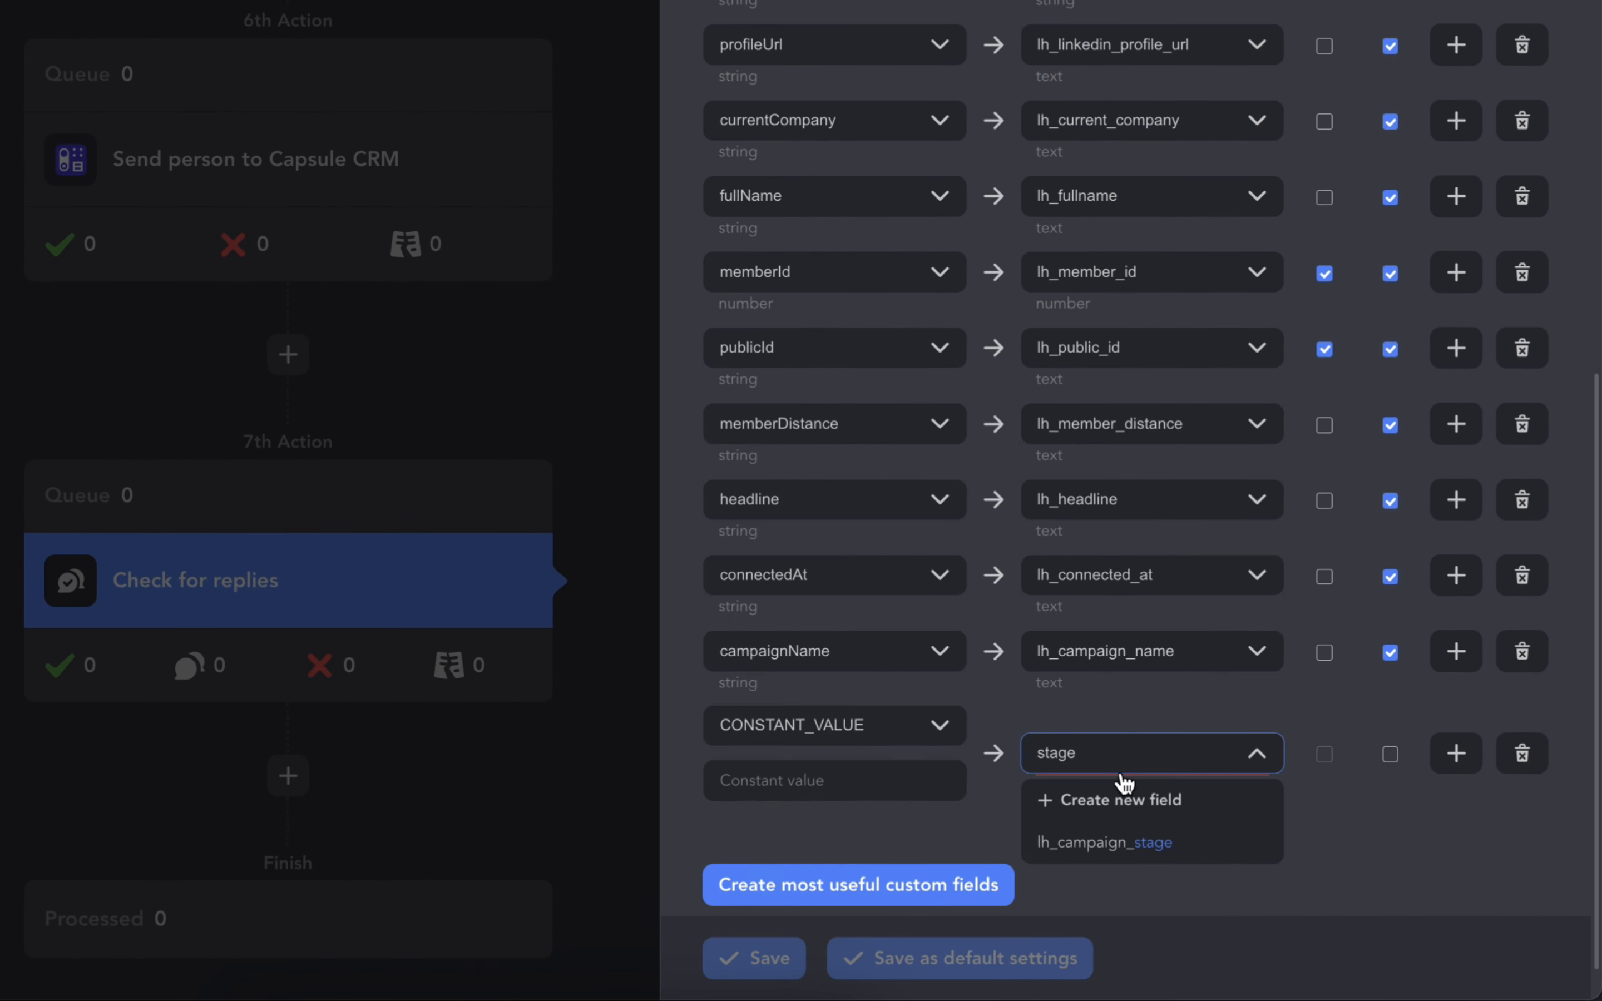
left_click(1125, 841)
- Set the constant value to Replied to 1st follow-up, enable overwrite, and save the configuration
left_click(857, 780)
type("Replied to 1st follow-up")
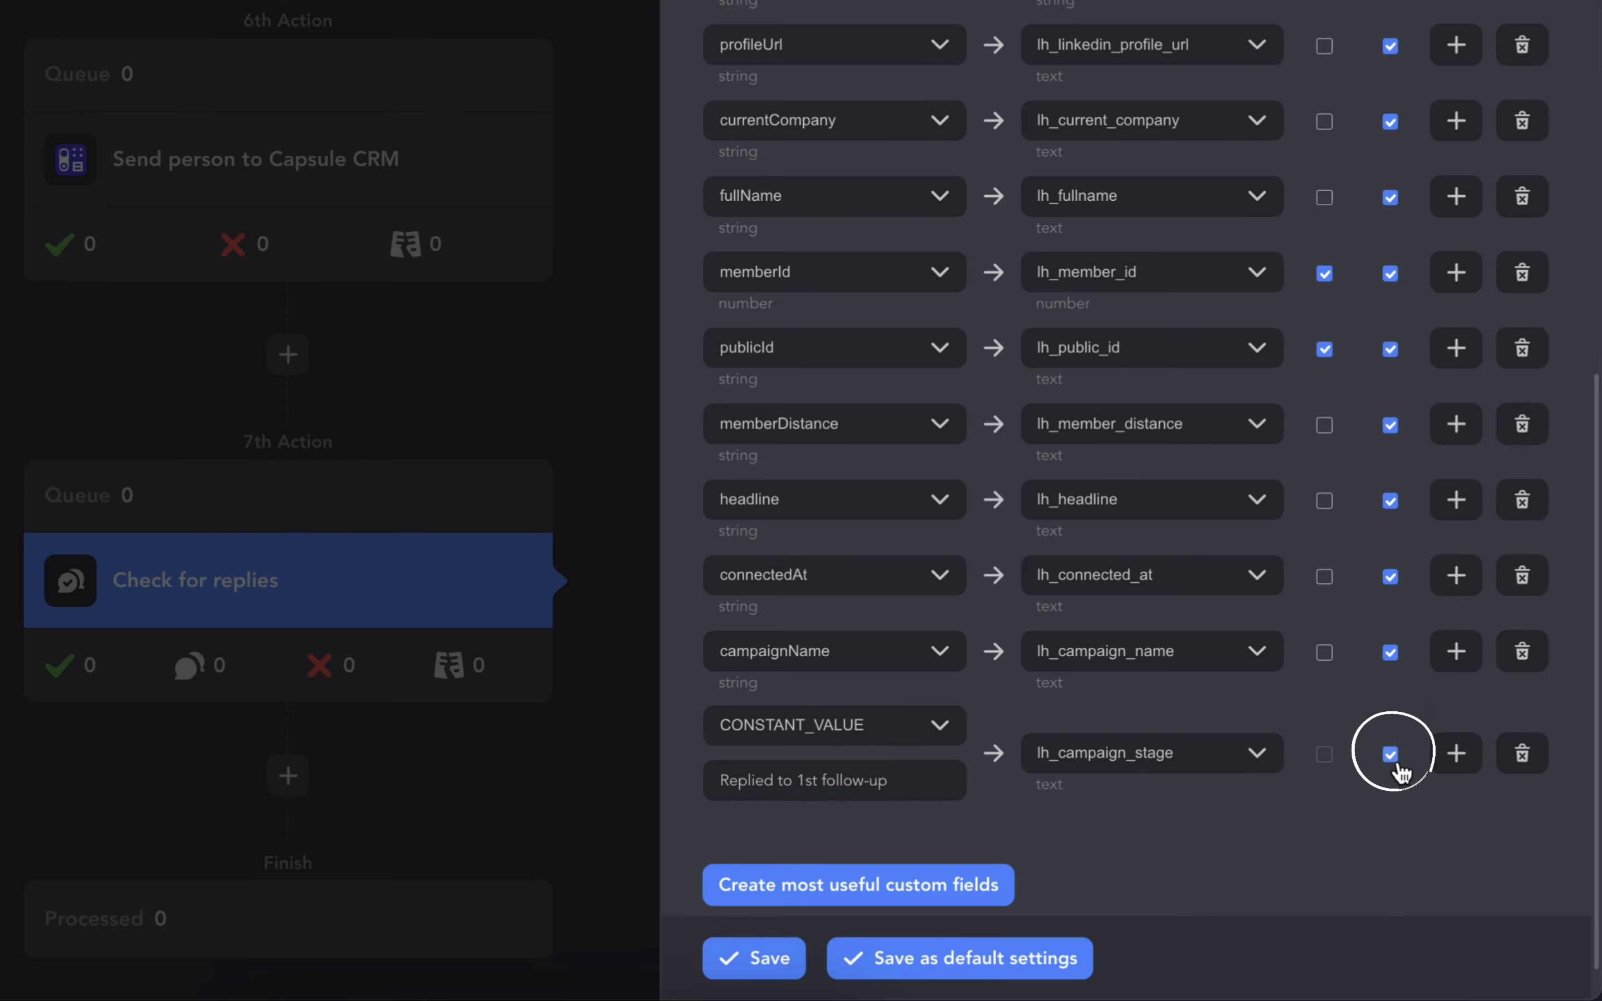
scroll(1357, 795, "down", 1)
left_click(766, 940)
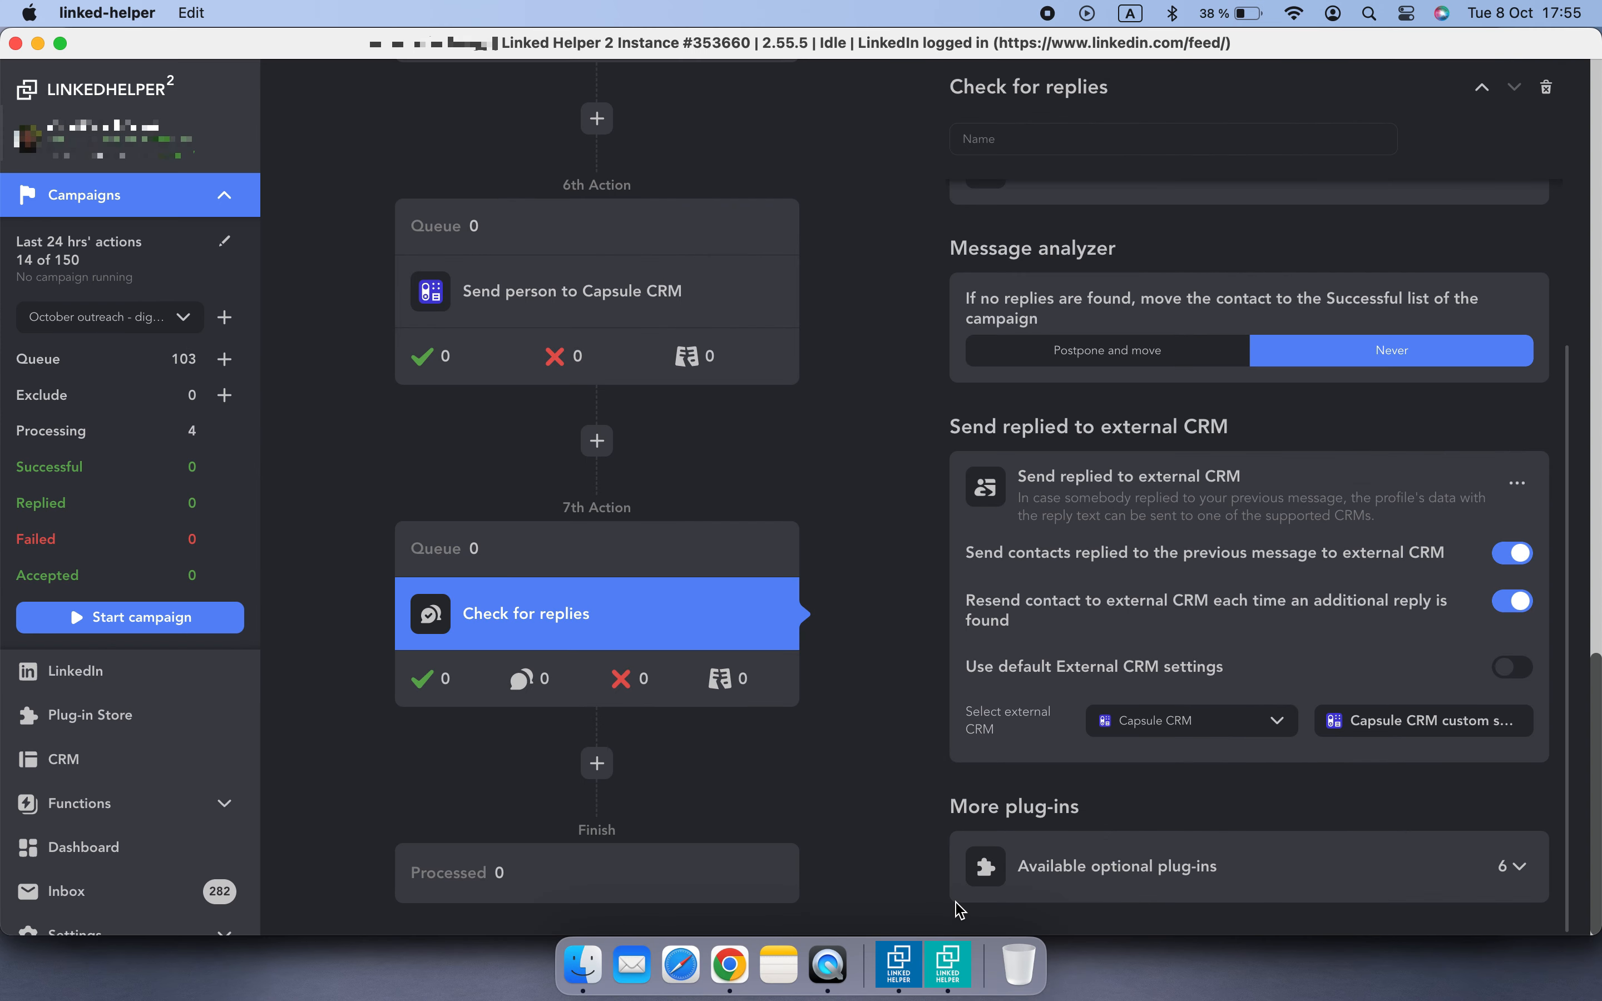
scroll(869, 839, "up", 20)
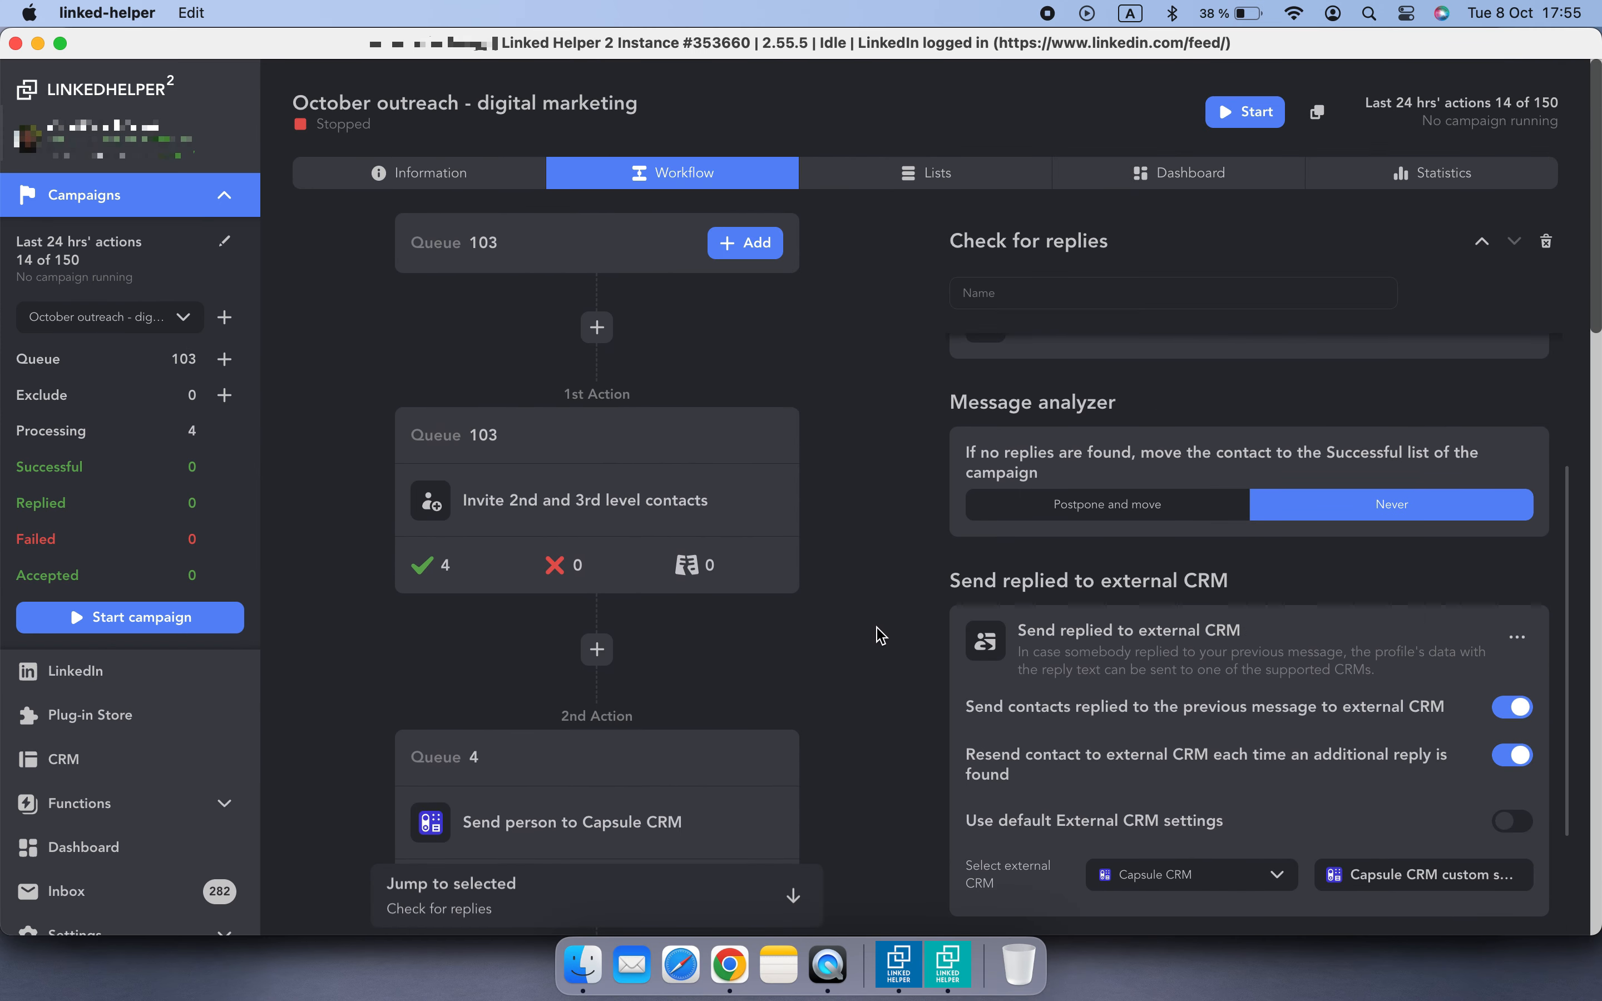
- Start the October outreach campaign and follow its workflow as actions run
left_click(756, 514)
left_click(132, 618)
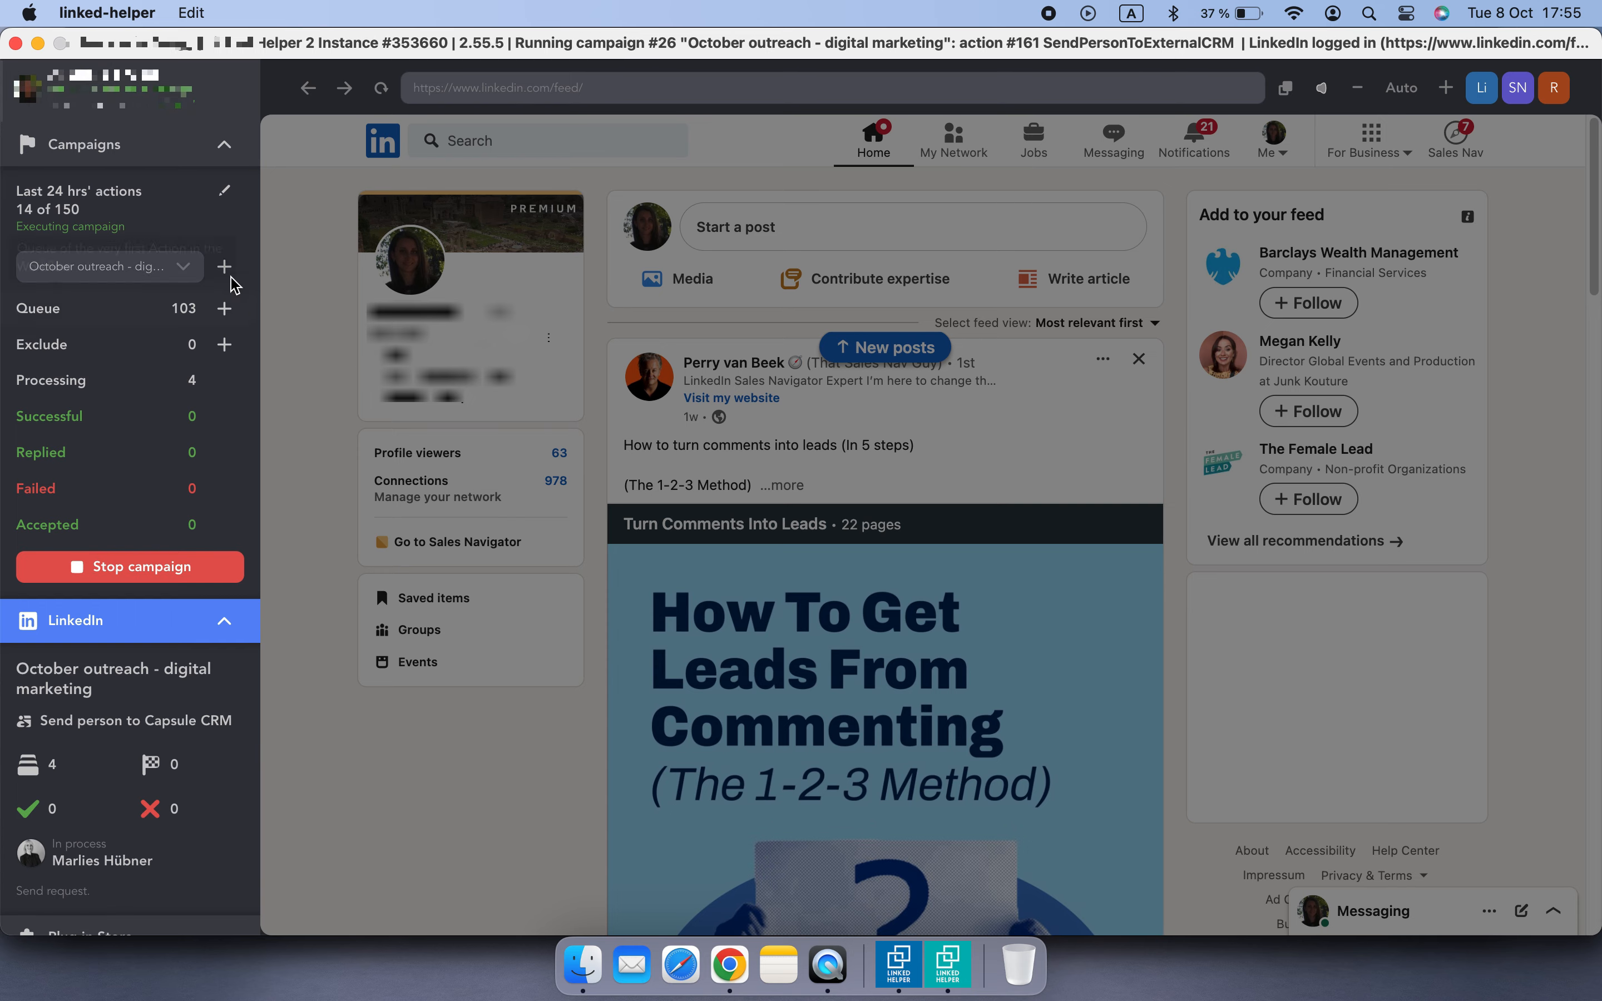
scroll(418, 596, "down", 3)
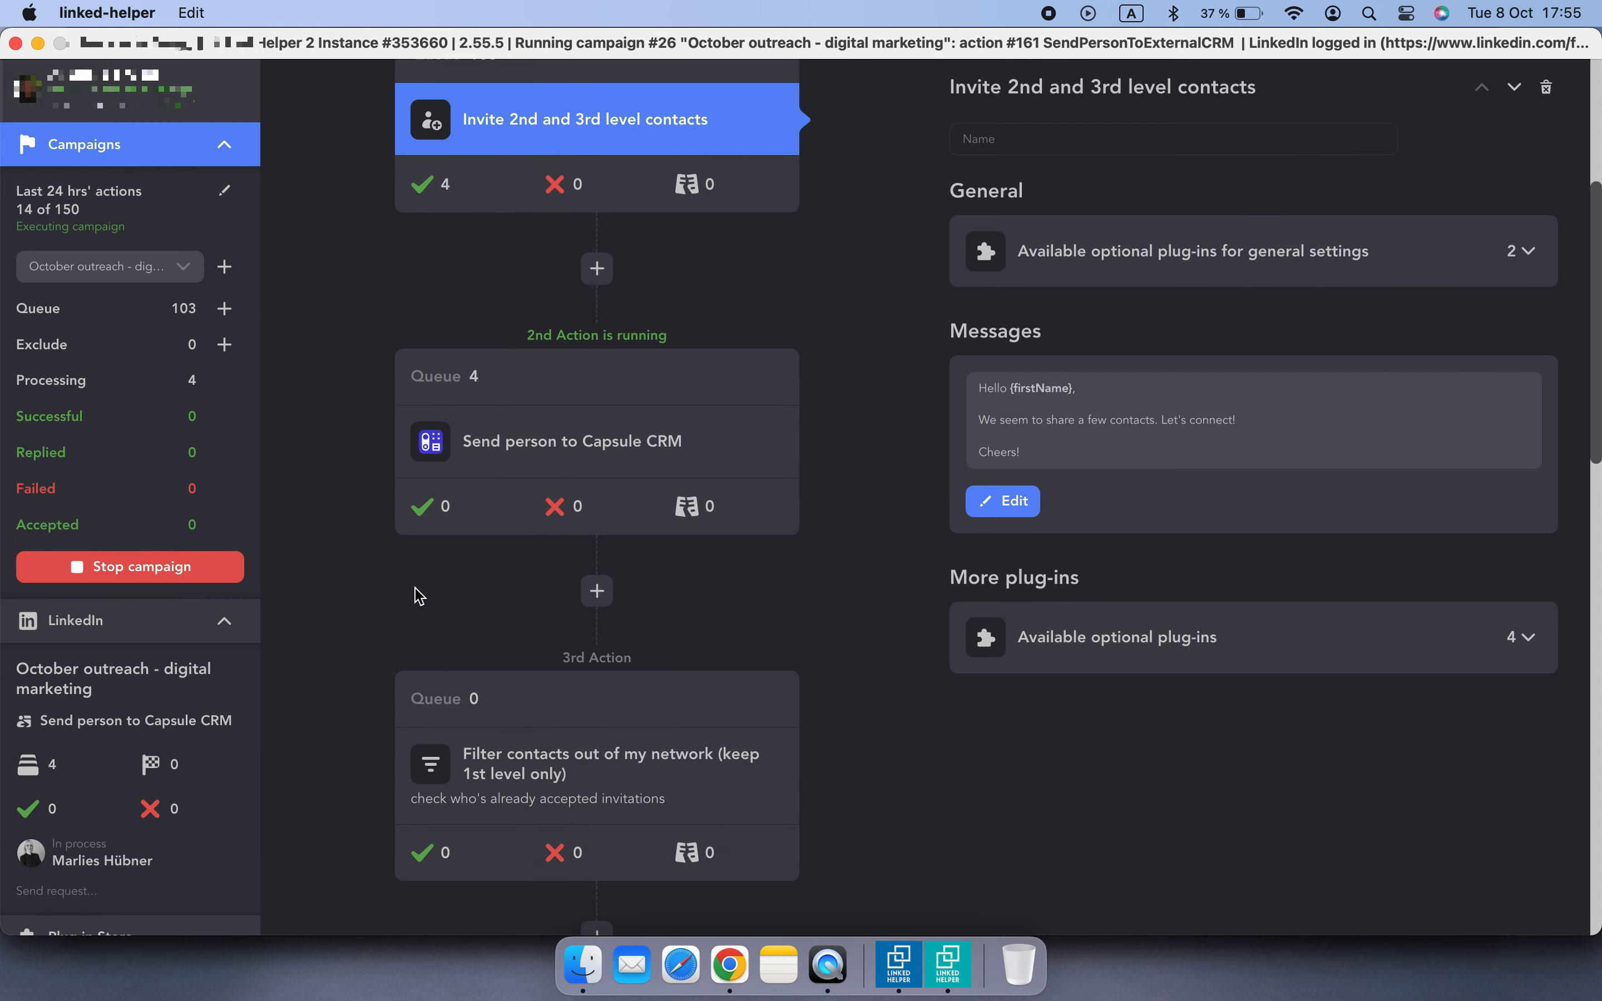
scroll(431, 549, "down", 10)
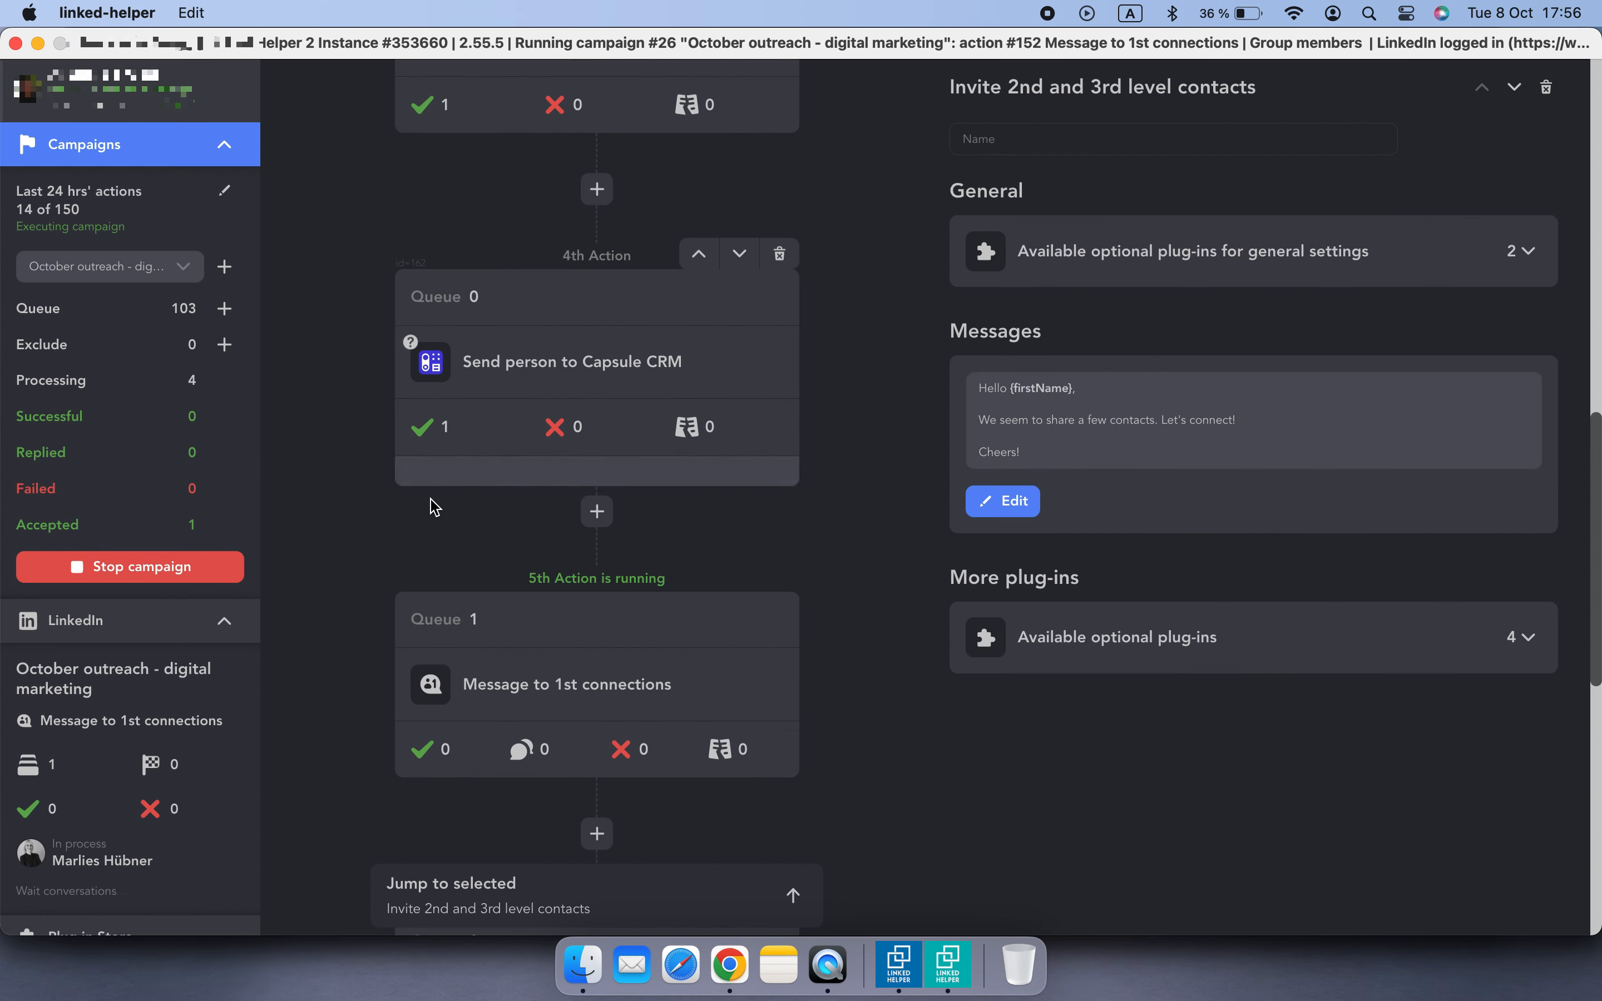
- Switch to Capsule CRM in Chrome and add the lh_campaign_stage column to the People & Organizations table
left_click(728, 964)
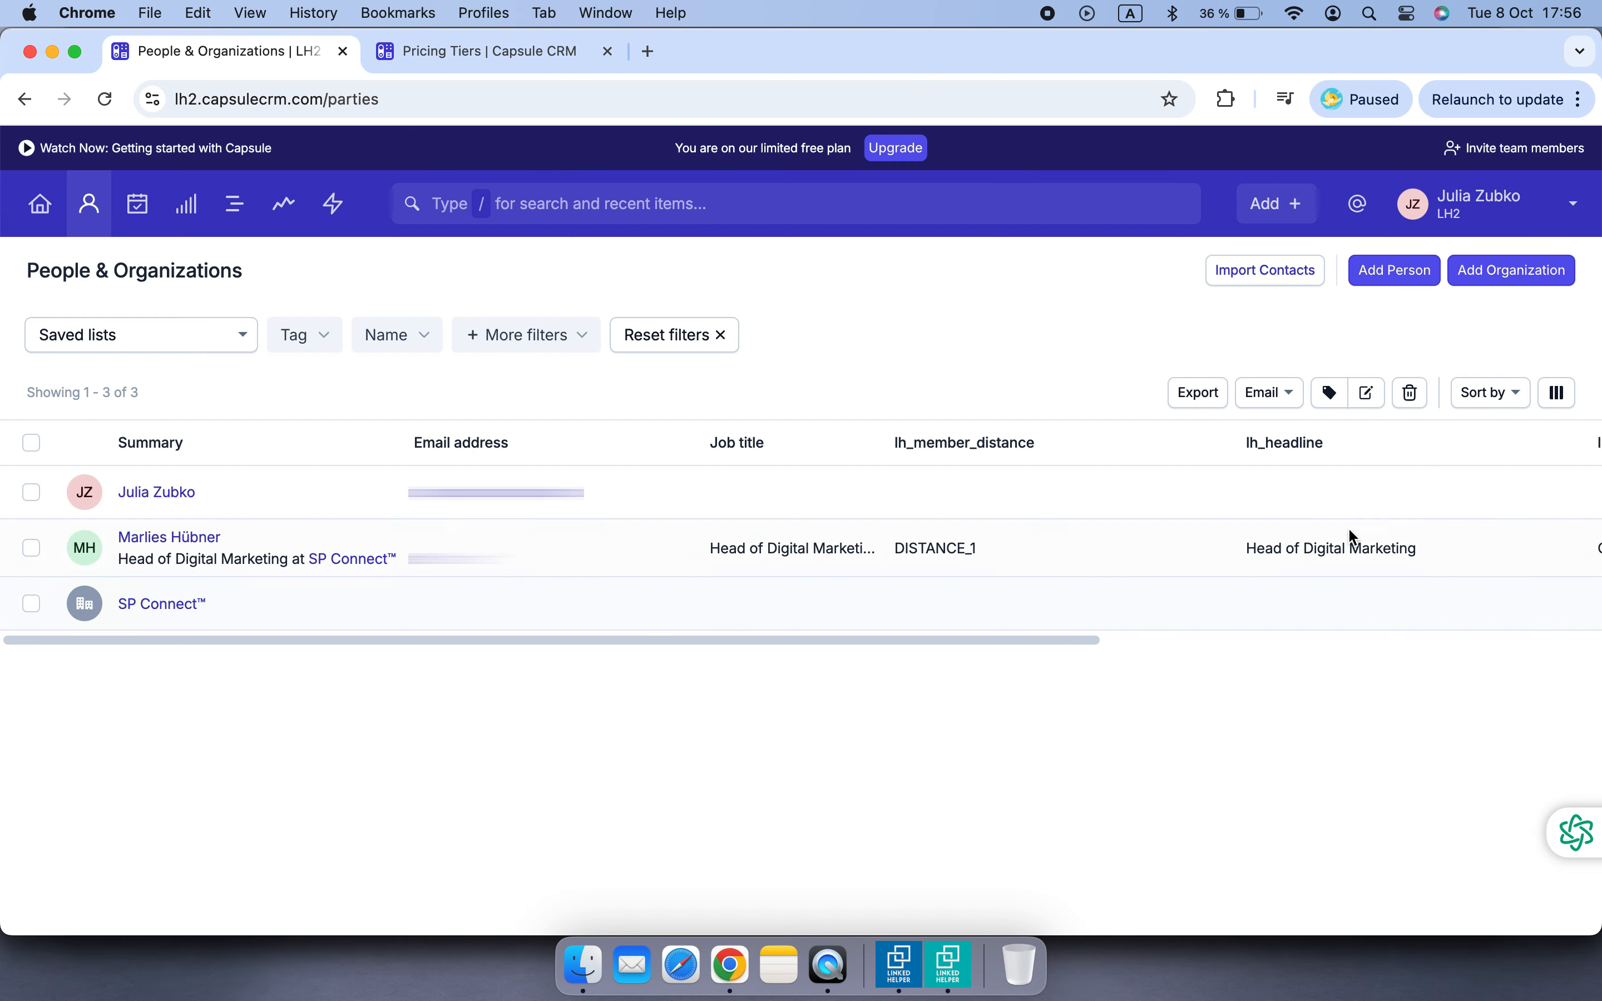
left_click(1559, 393)
scroll(1420, 547, "down", 10)
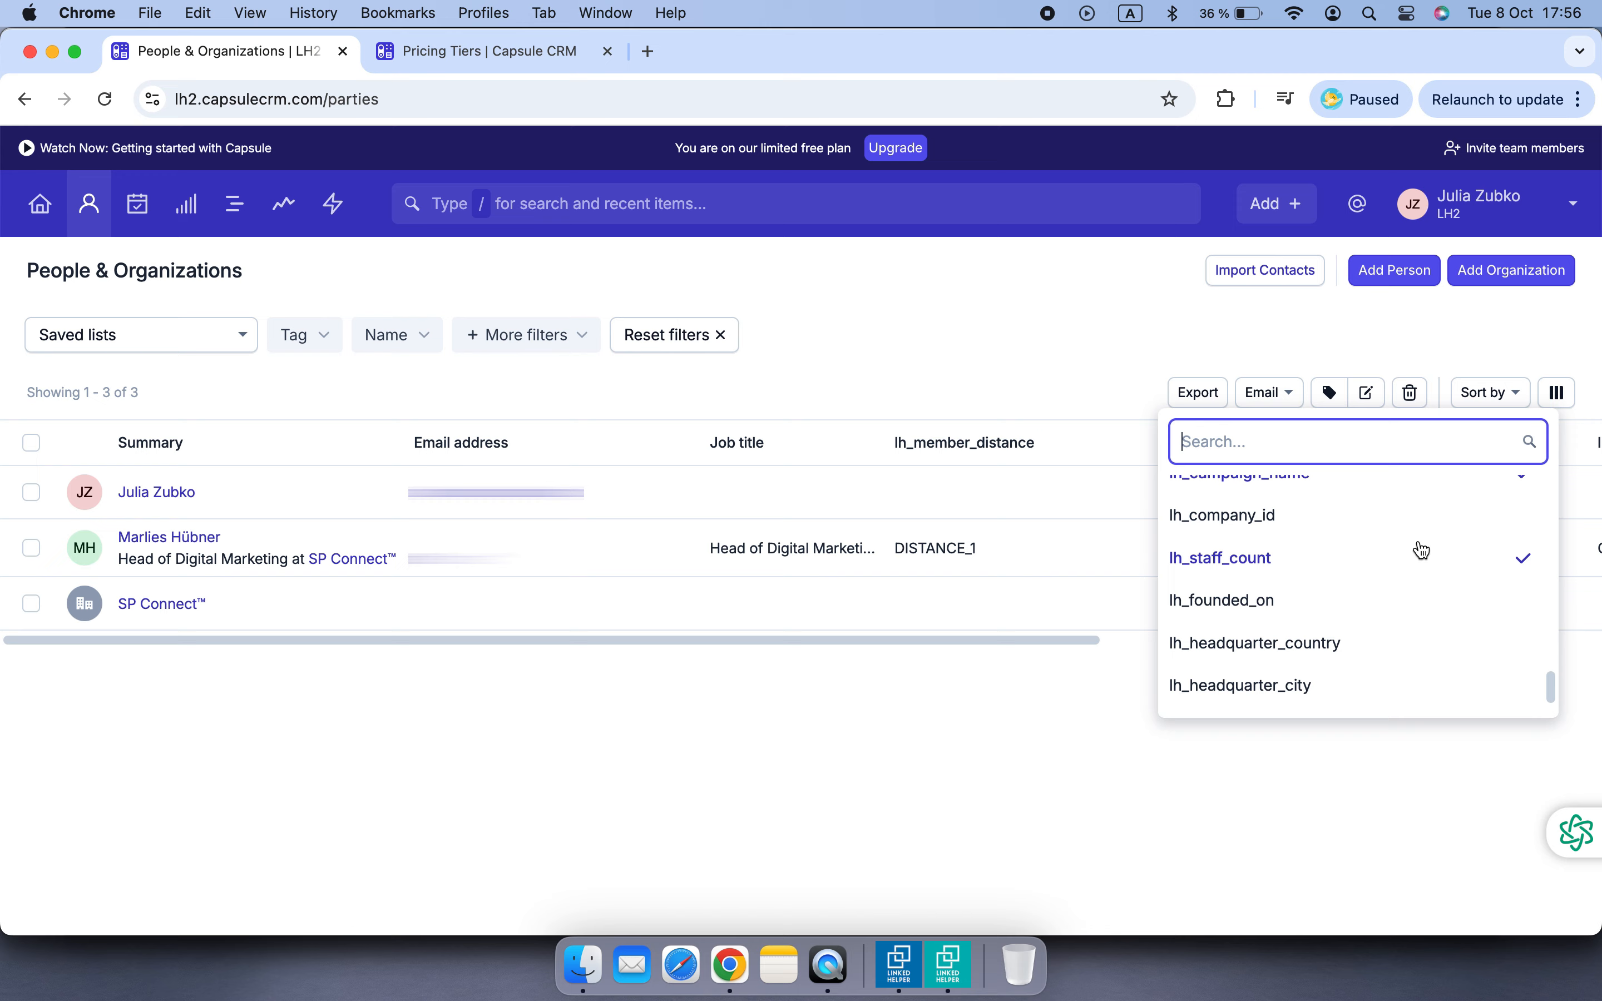
left_click(1364, 713)
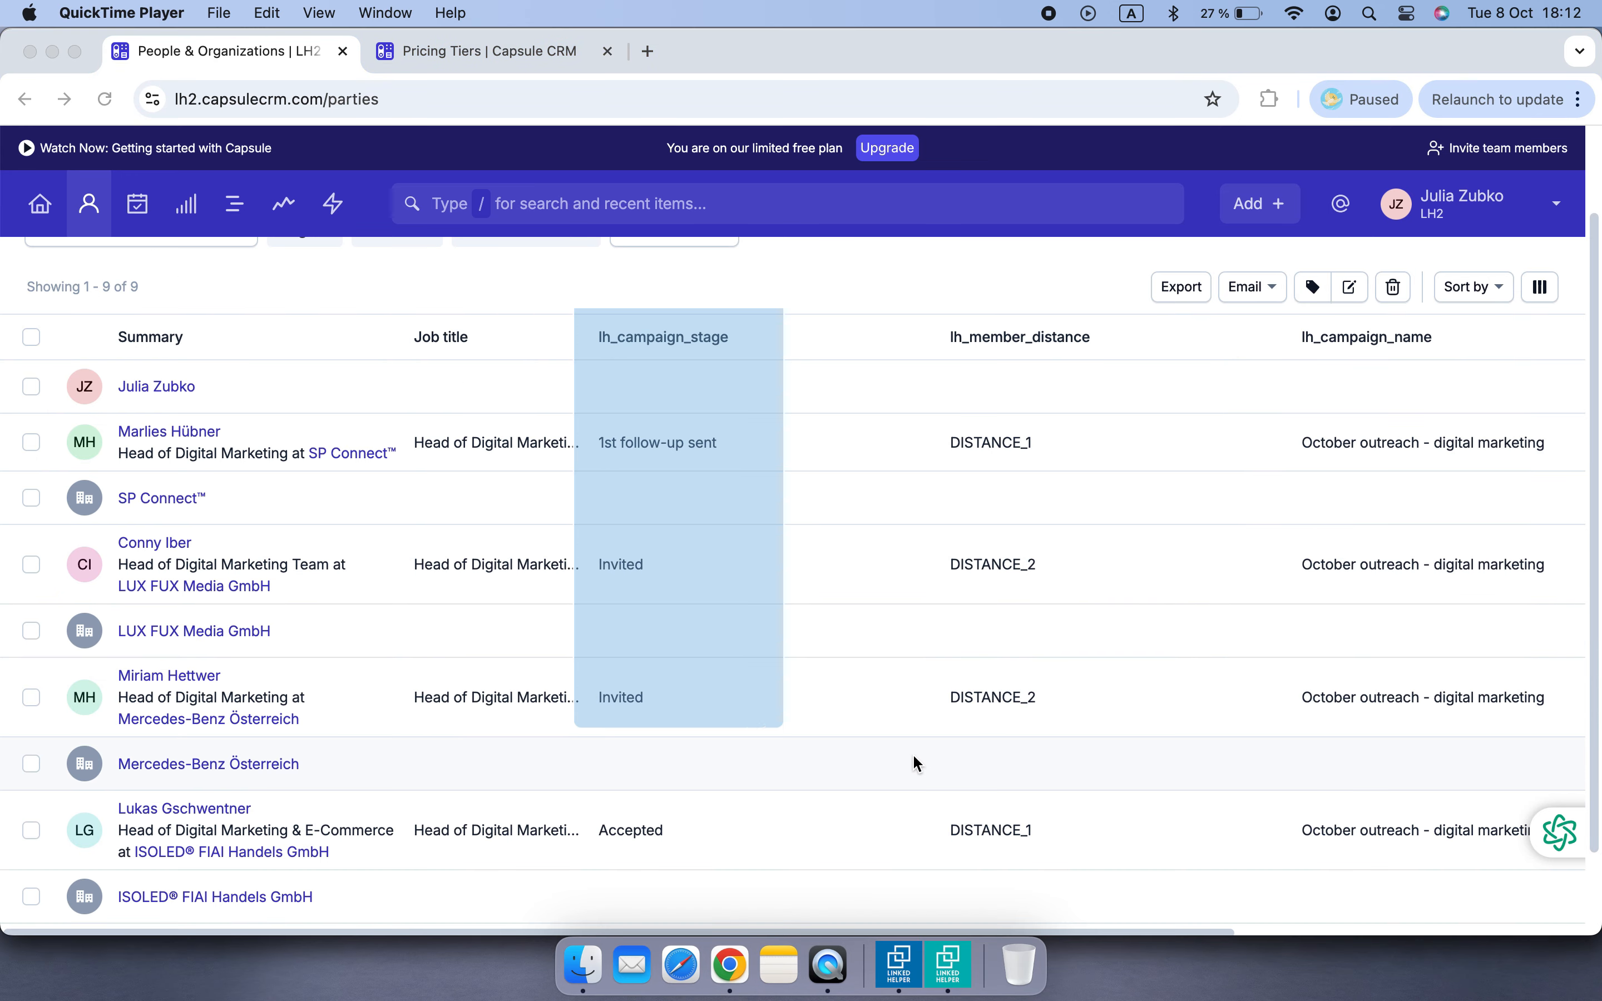
scroll(912, 754, "down", 2)
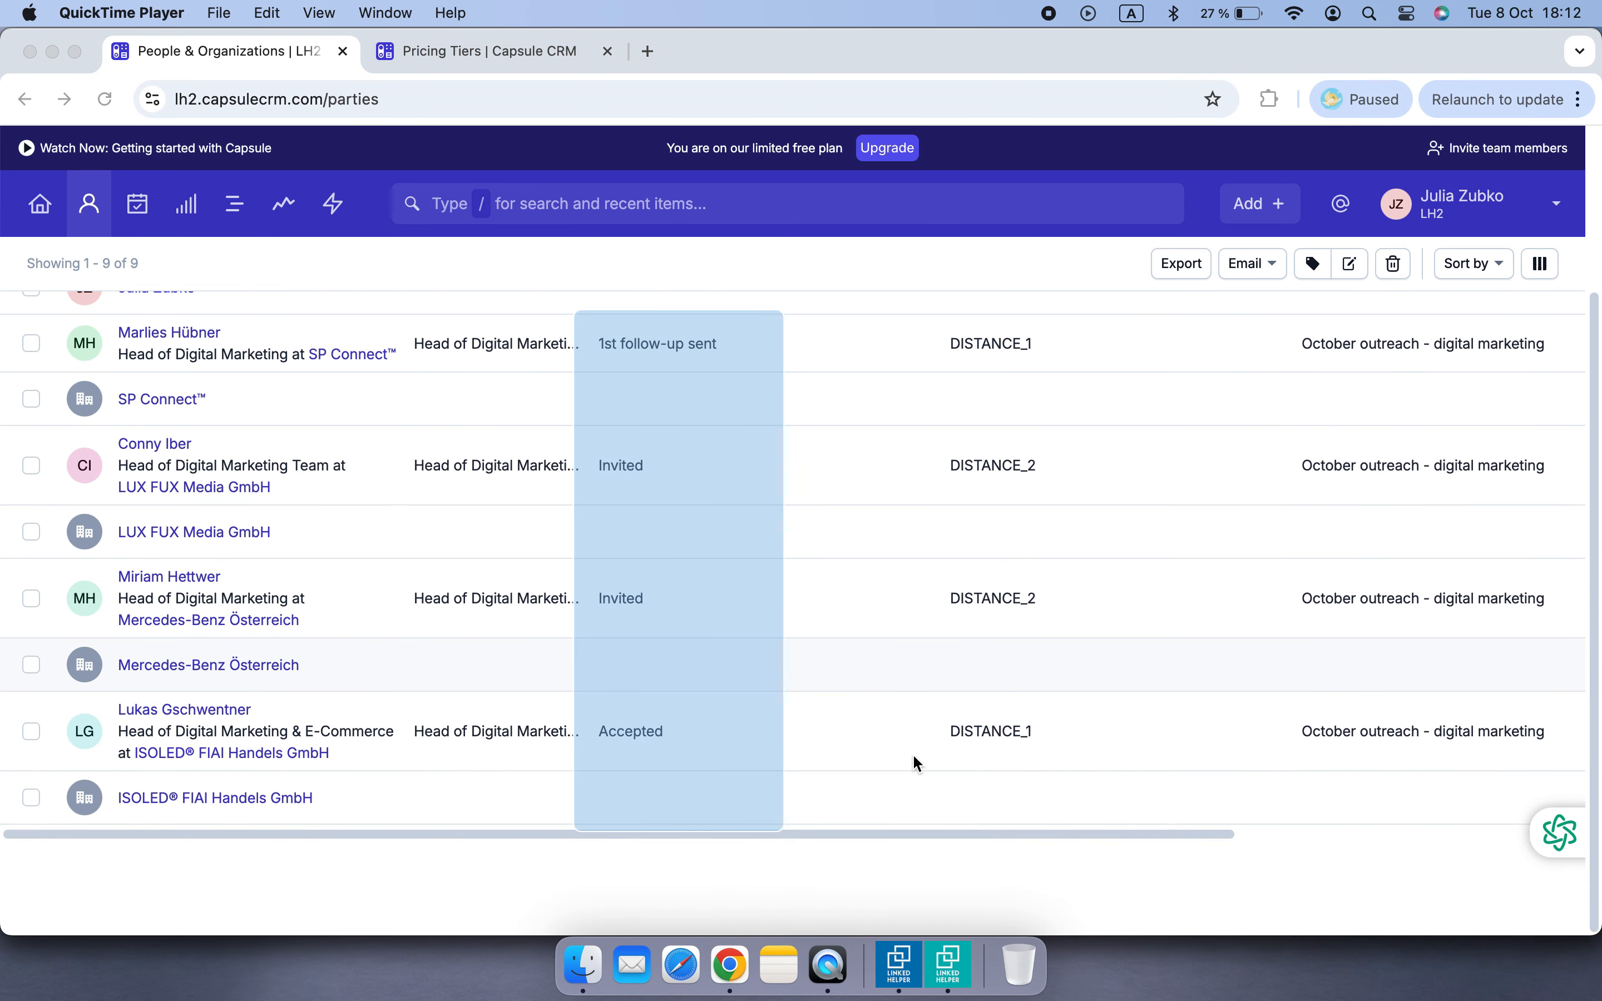
scroll(914, 757, "up", 5)
- Return to Linked Helper and open the Message to 1st connections action's processed contacts to view the reply
left_click(948, 963)
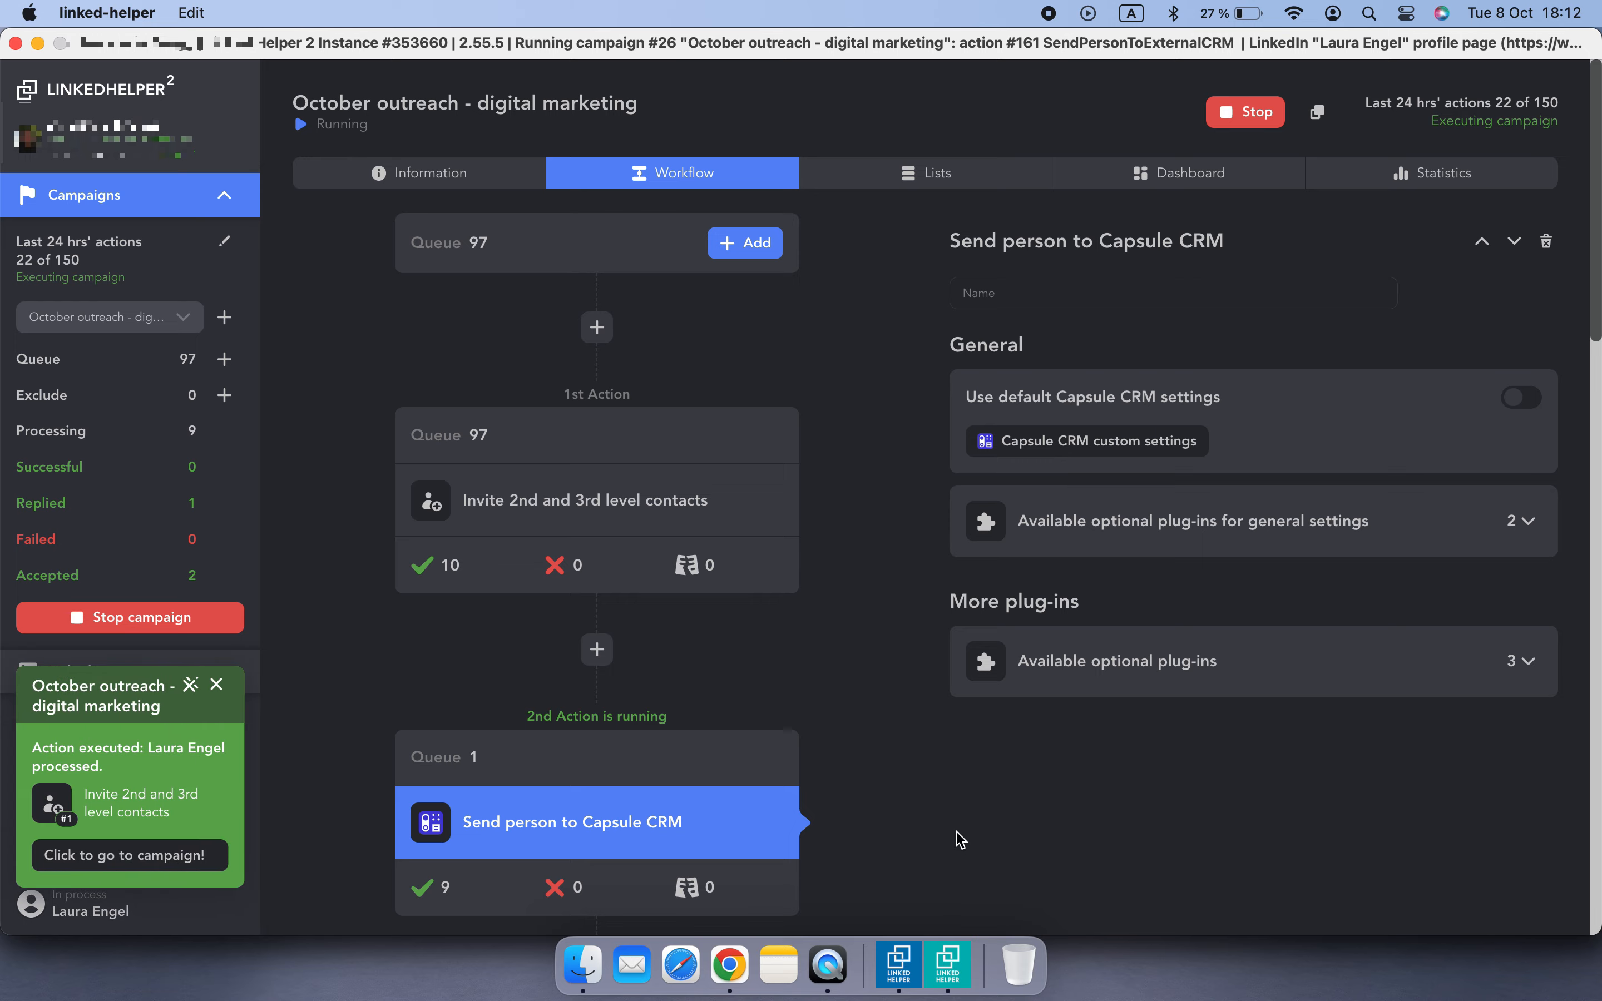
scroll(887, 714, "down", 15)
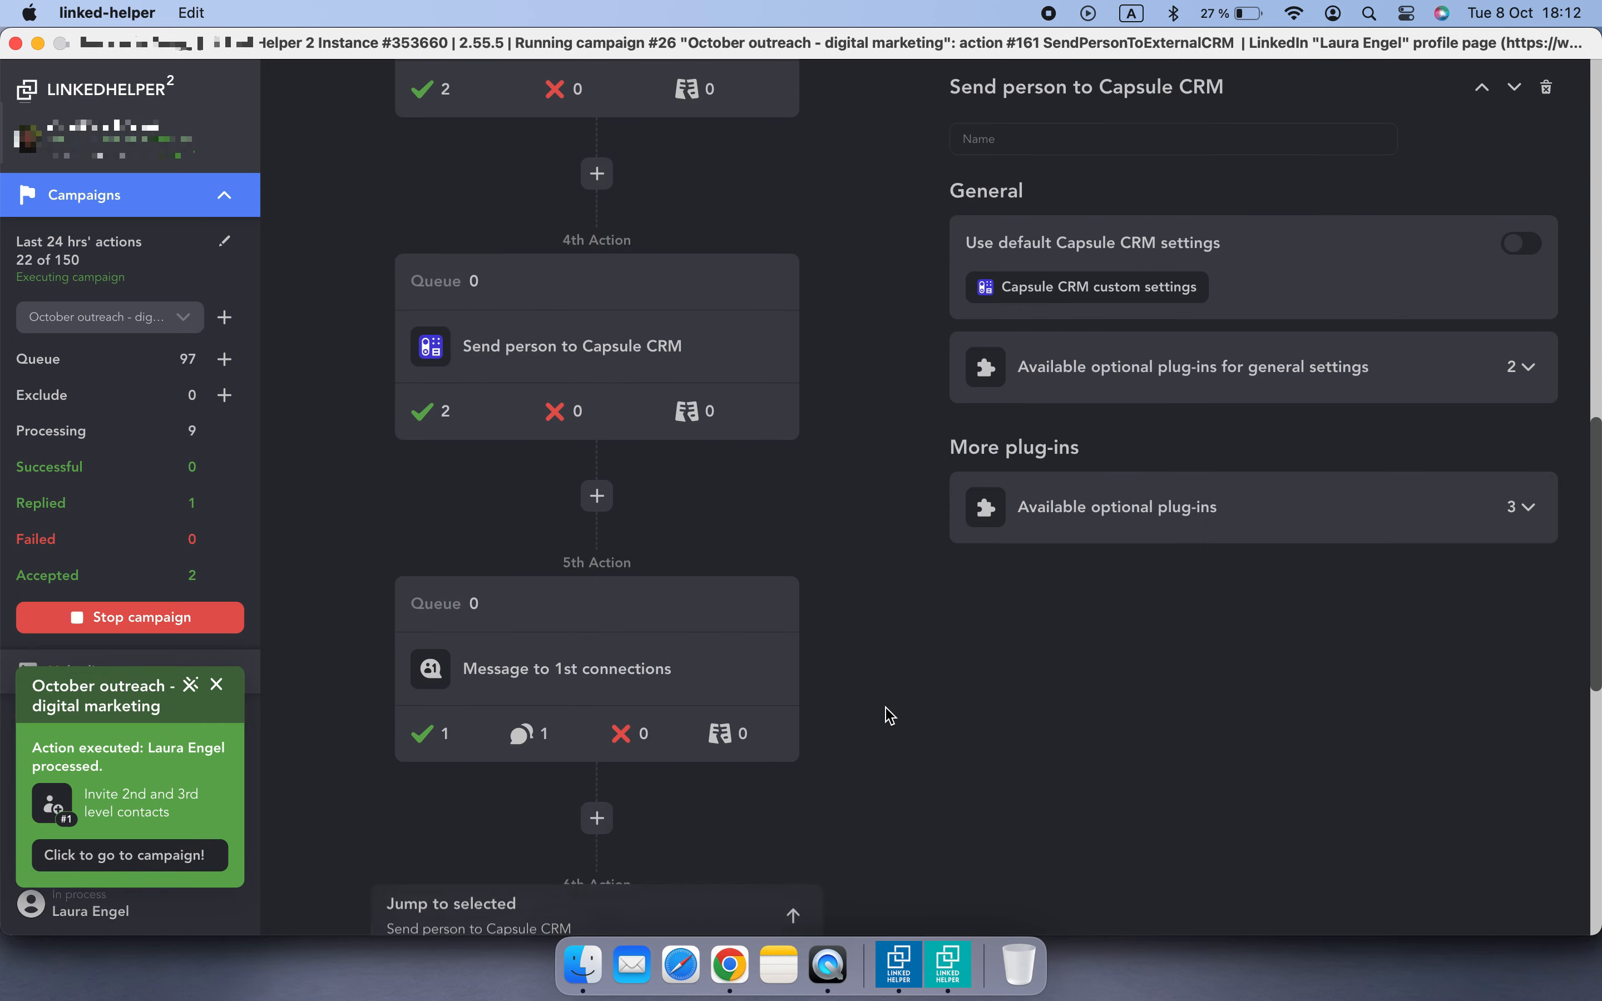
scroll(890, 716, "down", 3)
left_click(535, 498)
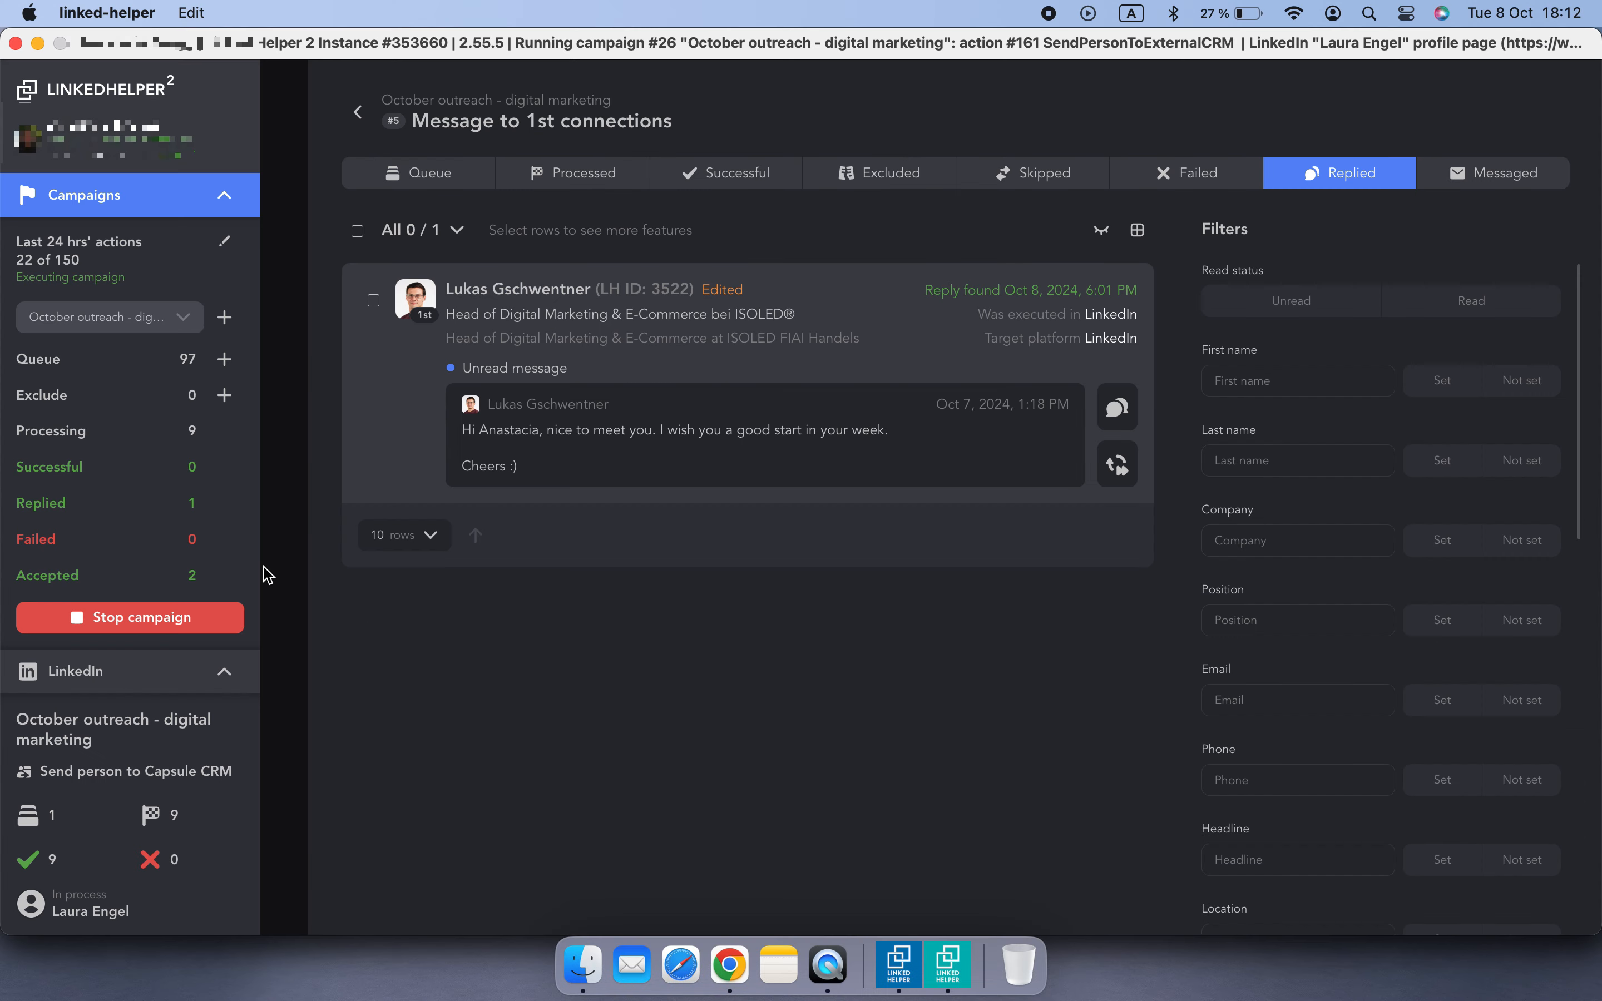
left_click(261, 572)
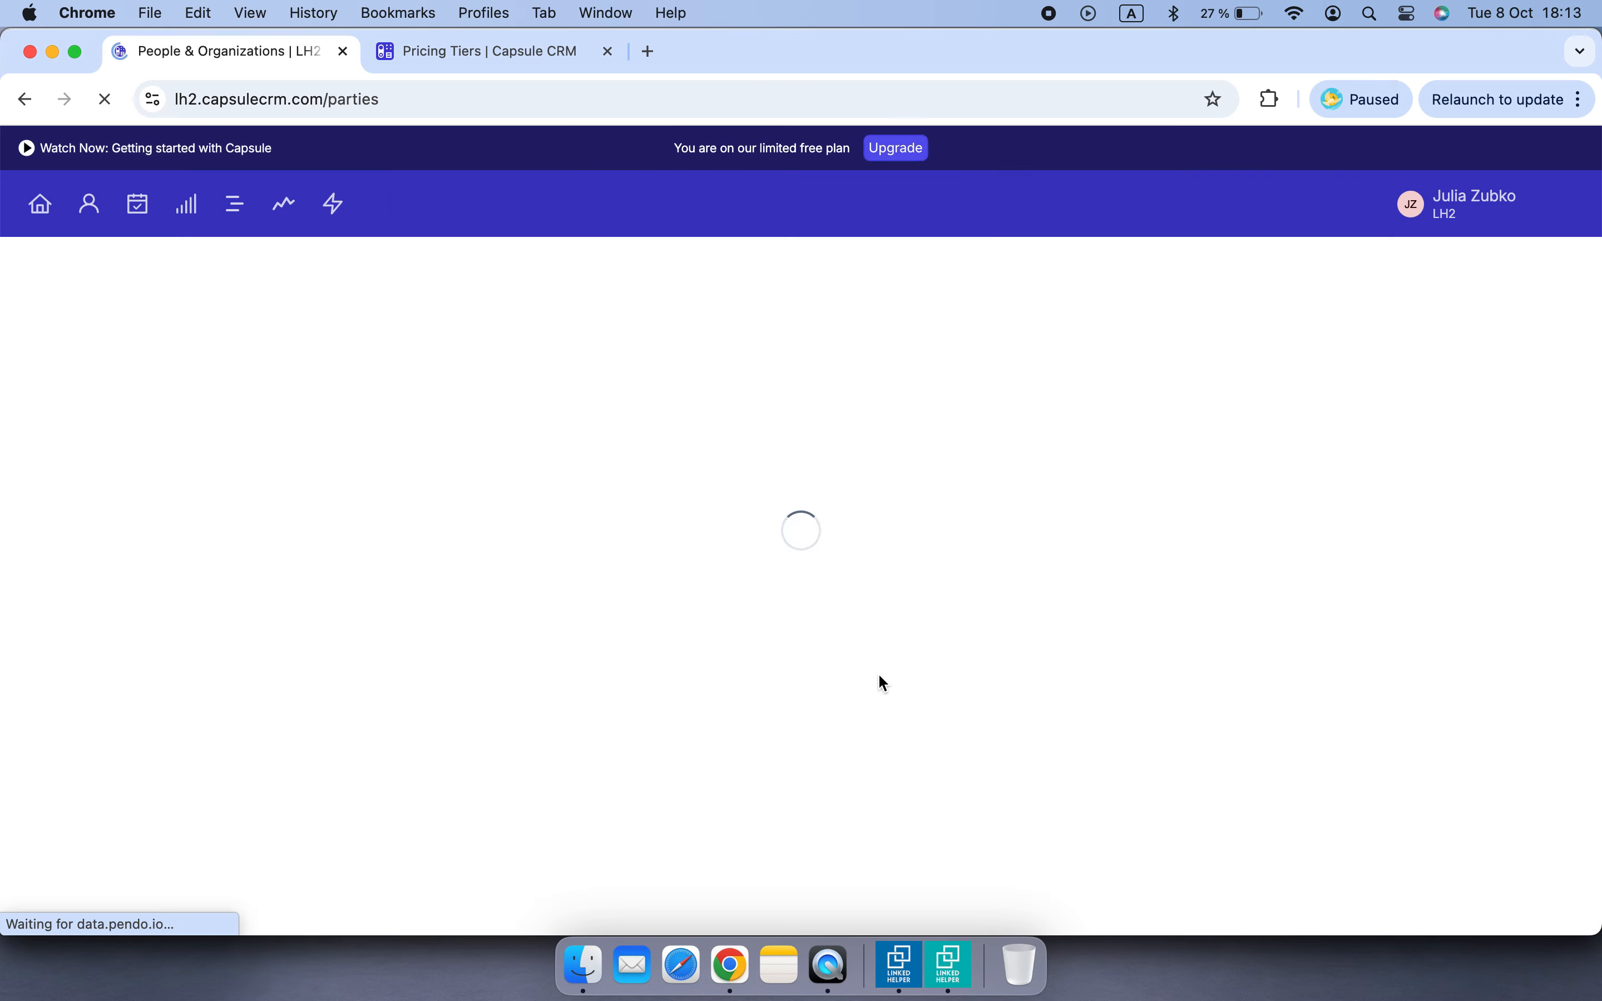
scroll(877, 671, "down", 8)
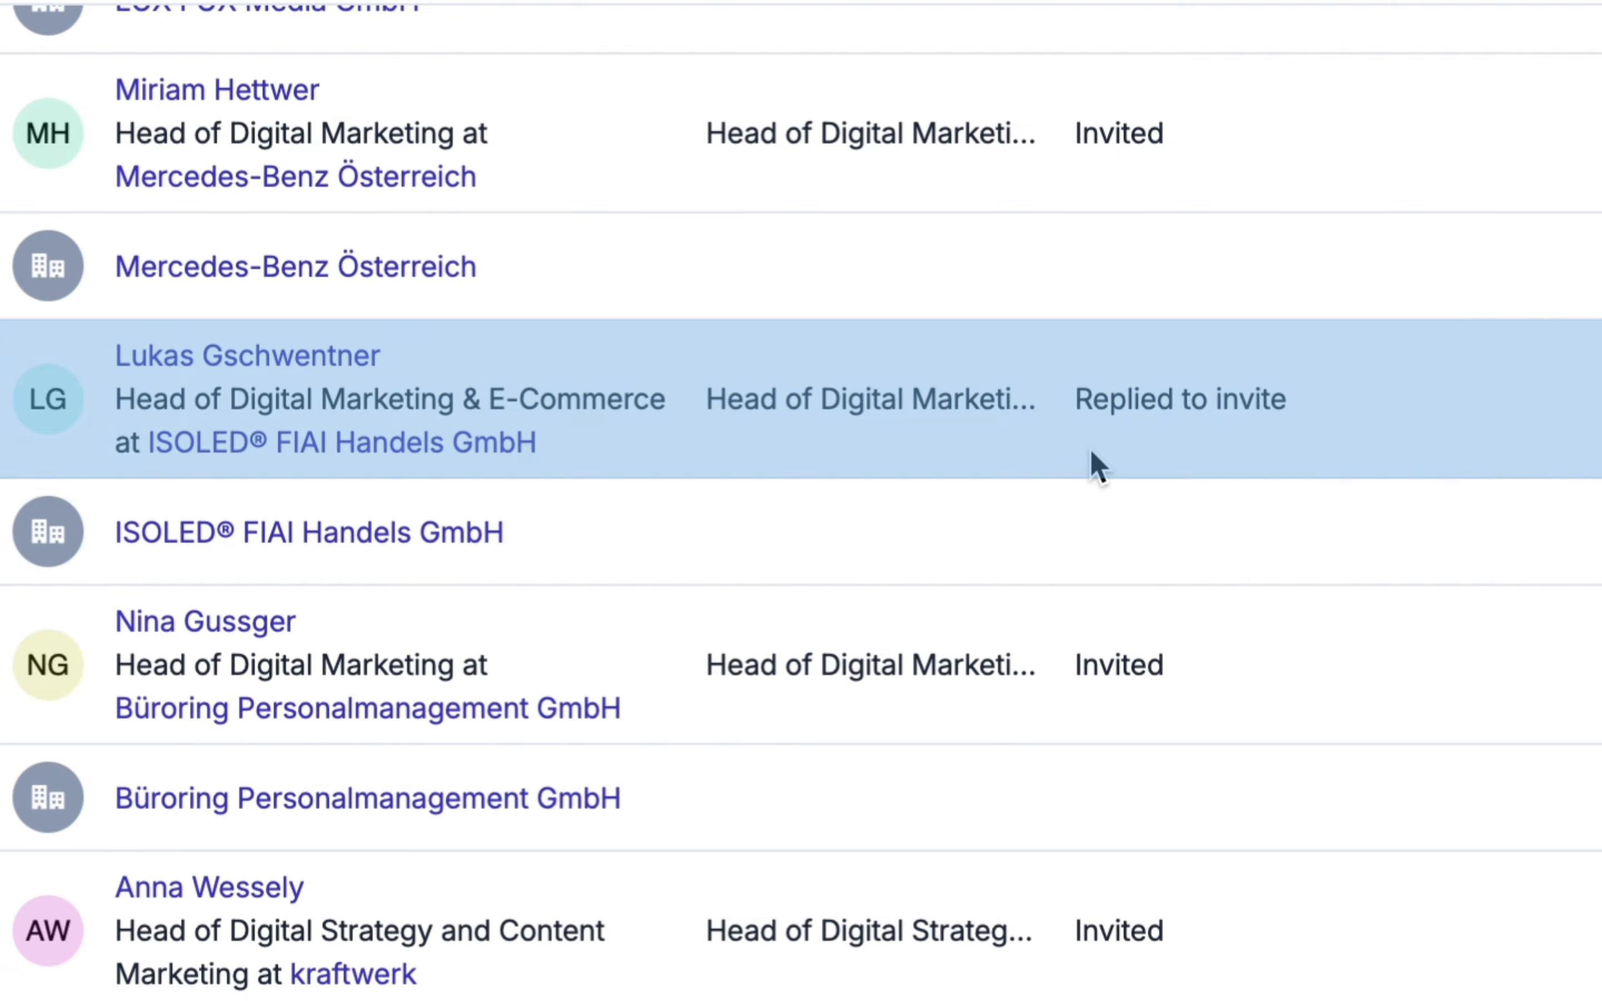
left_click(314, 361)
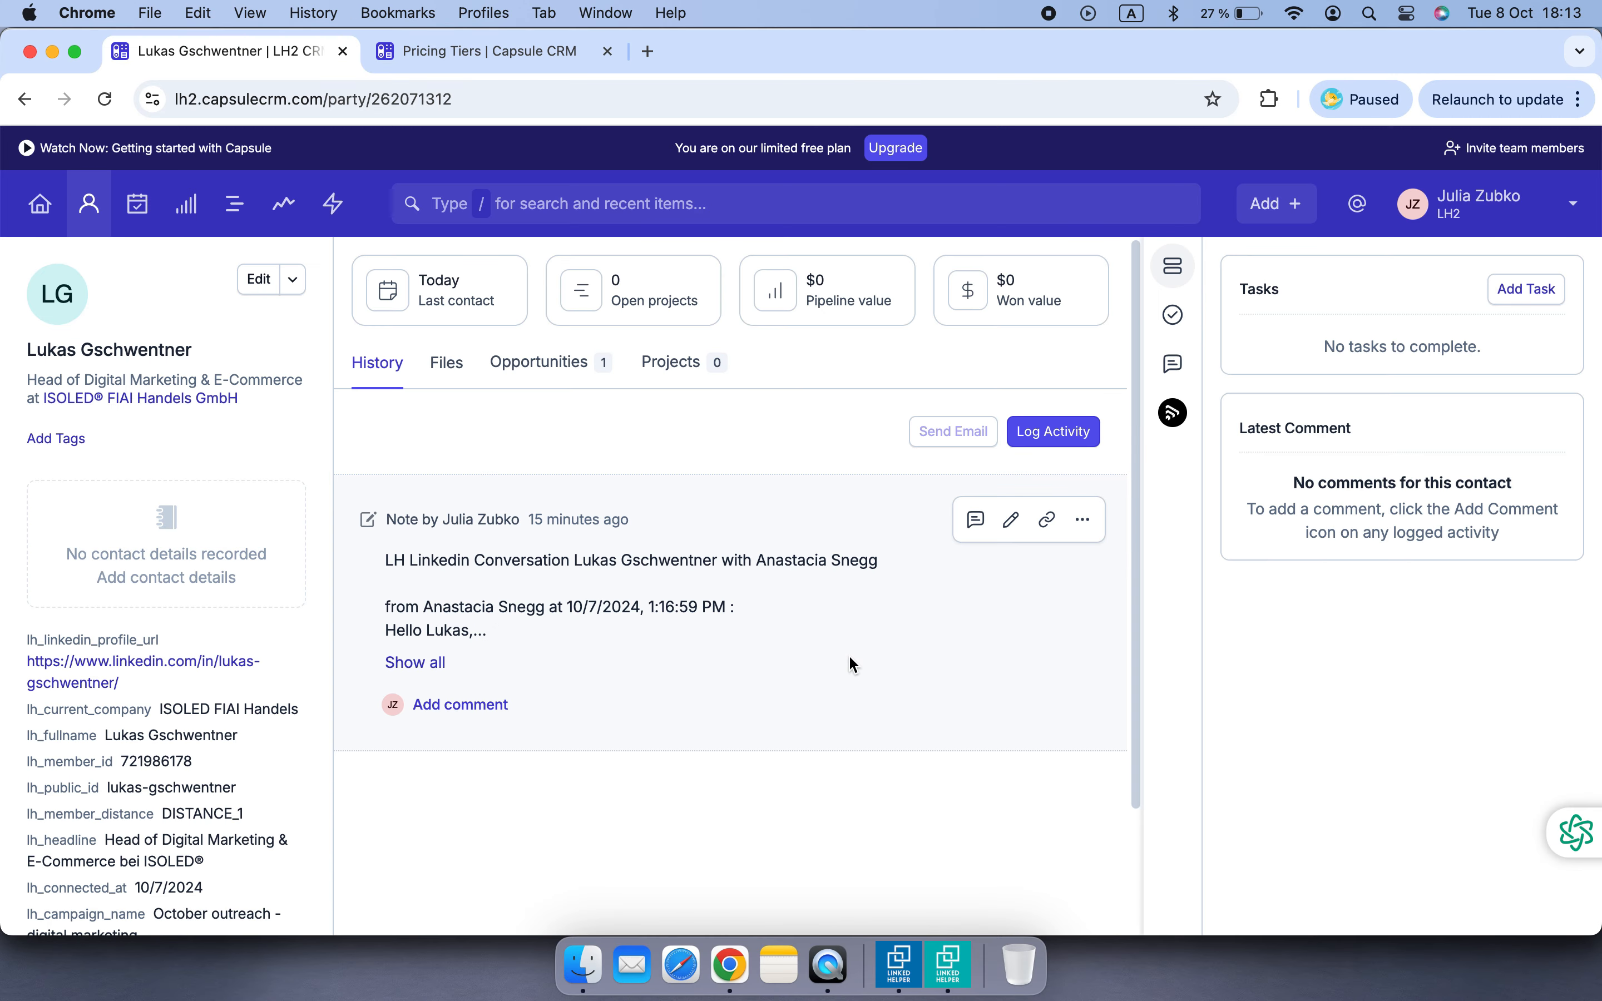
left_click(424, 664)
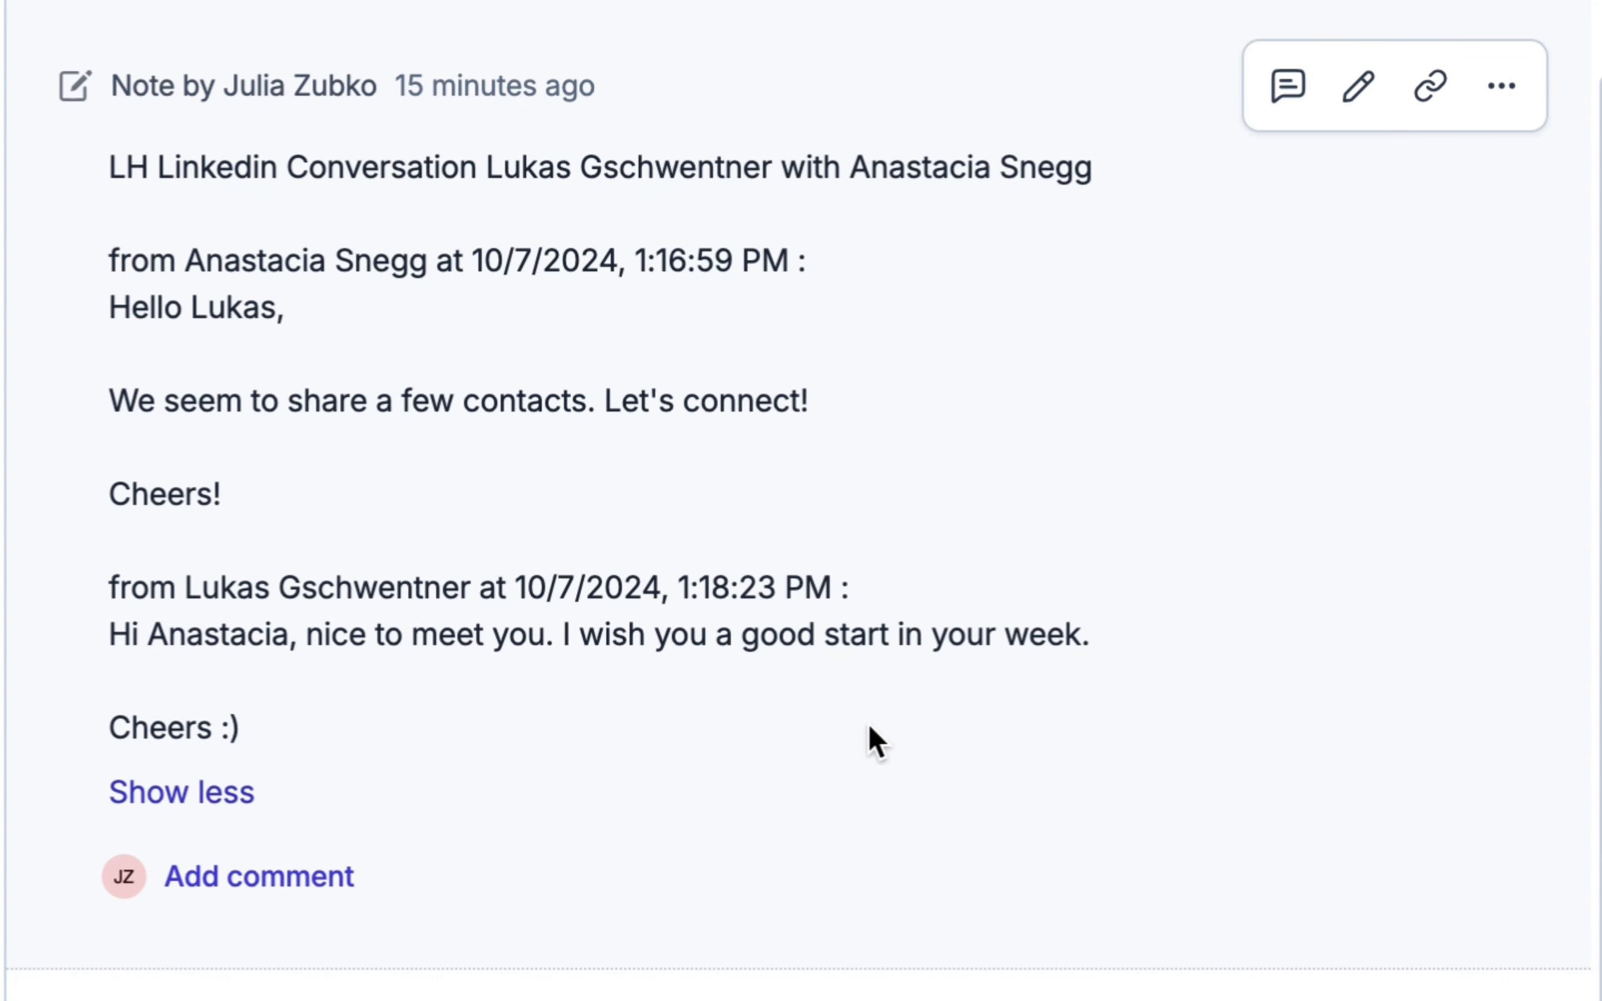